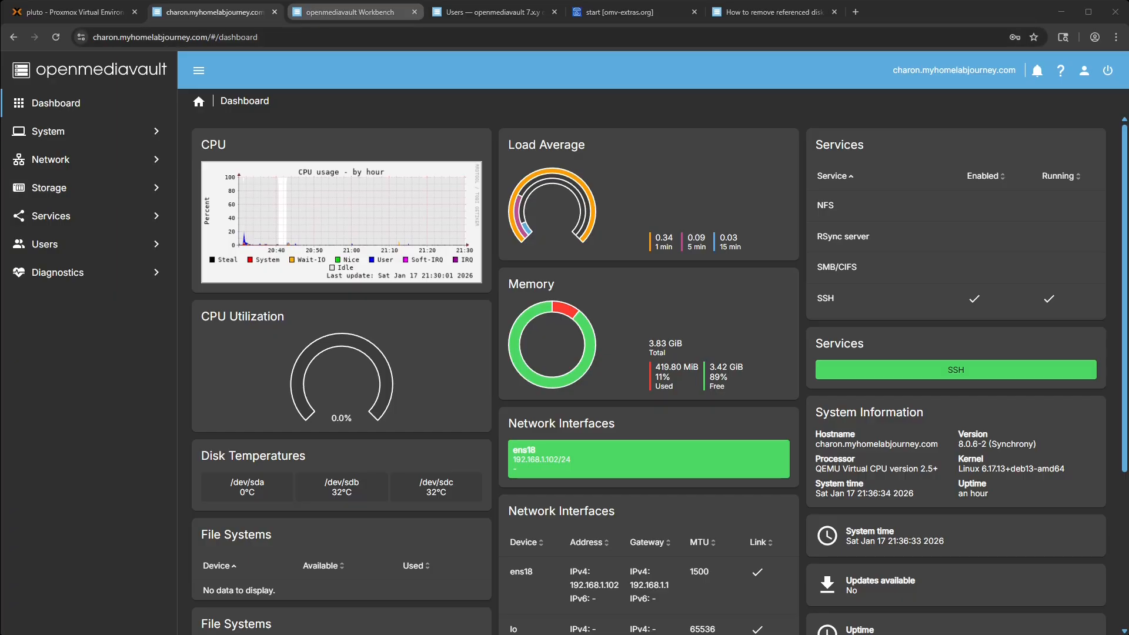
Step: Run omv-firstaid in the charon root terminal and start its Check RRD database task
{"action": "left_click", "coordinate": [348, 13]}
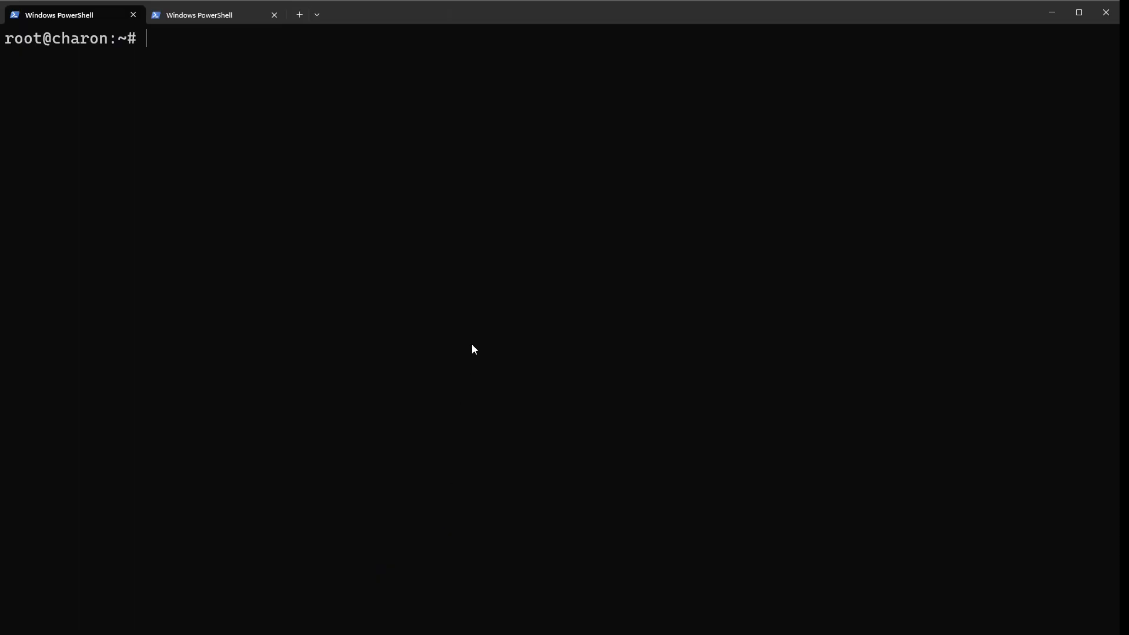
{"action": "type", "text": "omv-firstaid"}
{"action": "key", "text": "Return"}
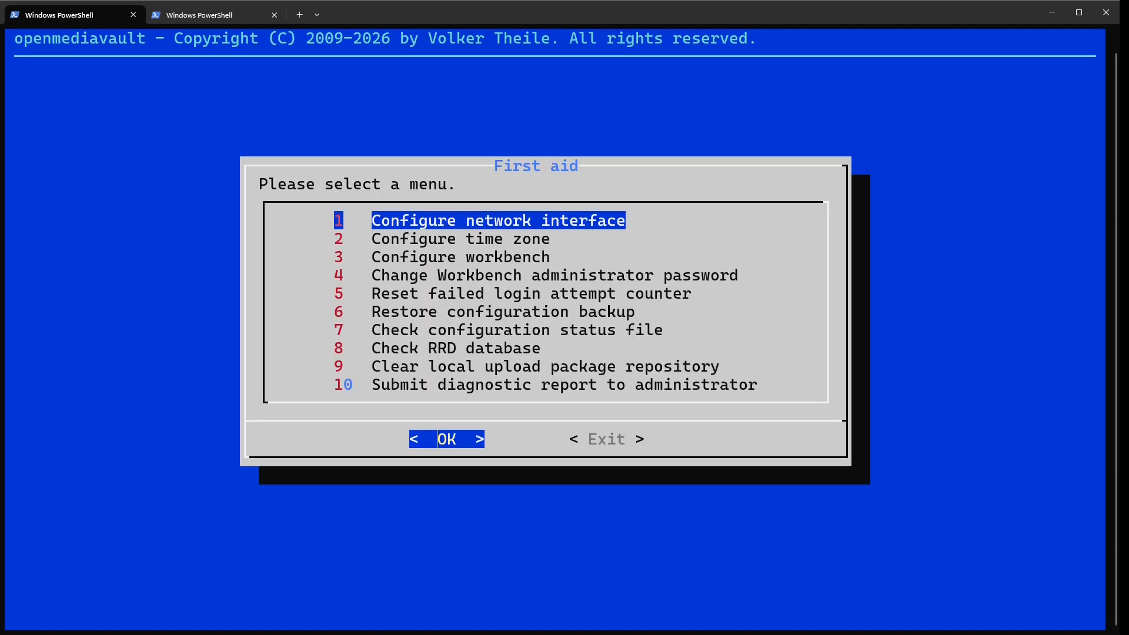
{"action": "key", "text": "Down"}
{"action": "key", "text": "Down"}
{"action": "key", "text": "Down"}
{"action": "key", "text": "Down"}
{"action": "key", "text": "Down"}
{"action": "key", "text": "Down"}
{"action": "key", "text": "Down"}
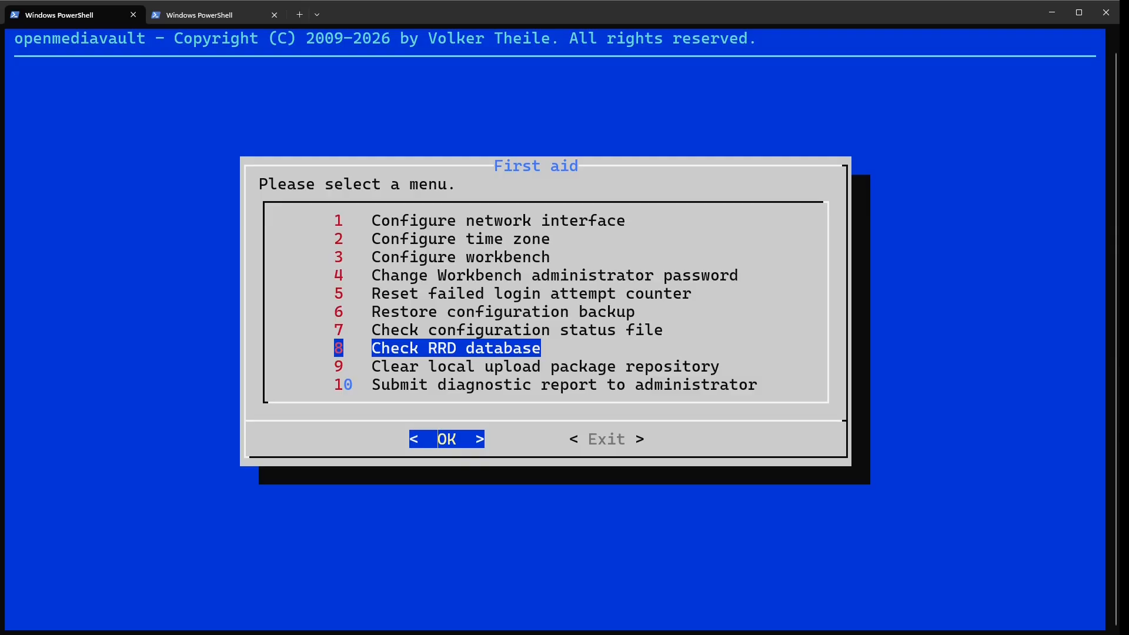
{"action": "key", "text": "Return"}
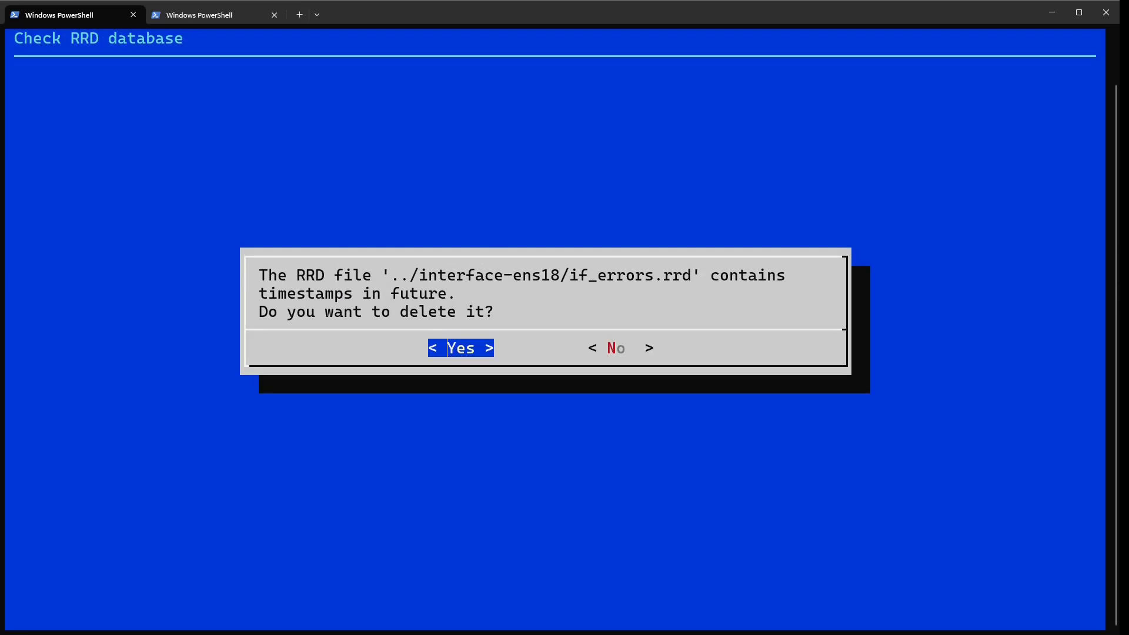
Step: Delete every RRD file flagged as containing future timestamps, and clear the terminal once the check has ended
{"action": "key", "text": "Return"}
{"action": "key", "text": "Return"}
{"action": "key", "text": "Return"}
{"action": "key", "text": "Return"}
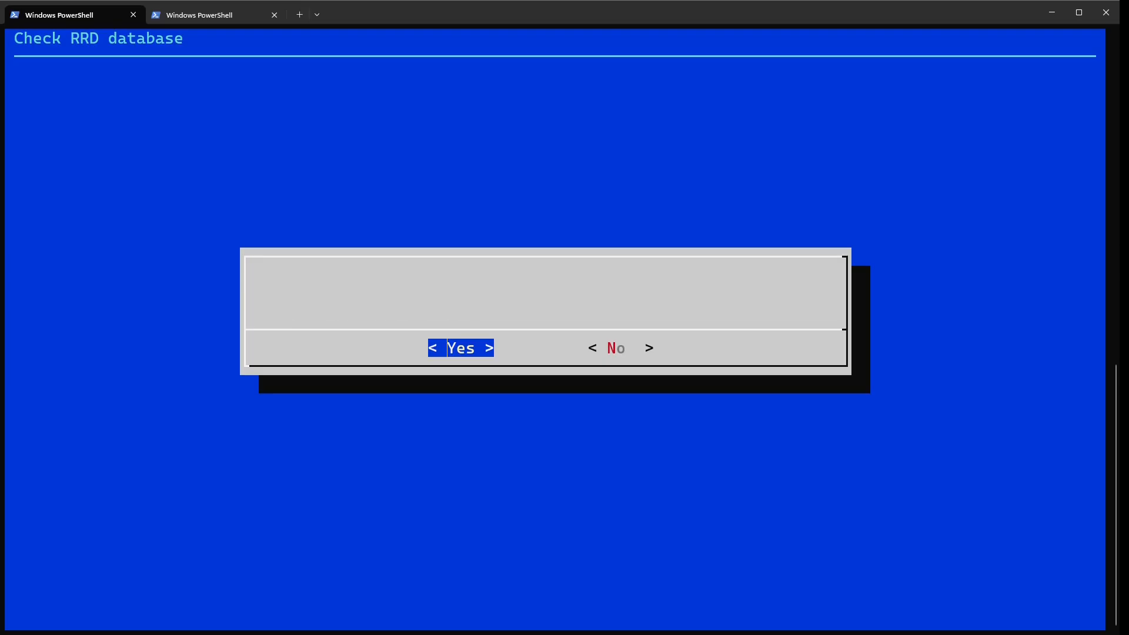
{"action": "key", "text": "Return"}
{"action": "key", "text": "Return"}
{"action": "key", "text": "Return"}
{"action": "key", "text": "Return"}
{"action": "key", "text": "Return"}
{"action": "key", "text": "Return"}
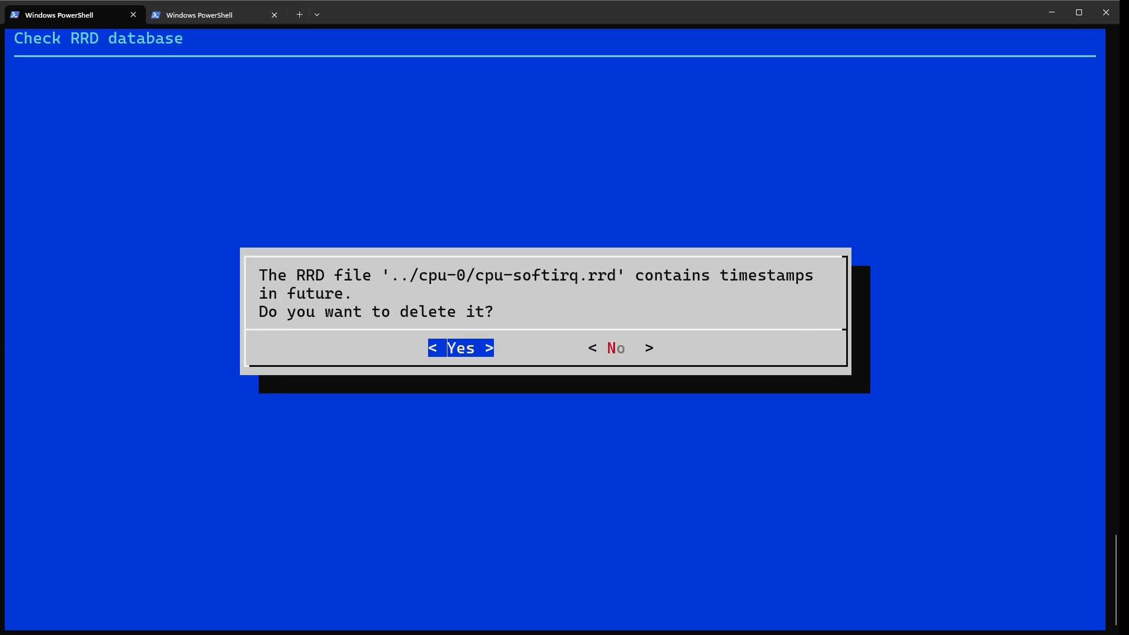
{"action": "key", "text": "Return"}
{"action": "key", "text": "Return"}
{"action": "key", "text": "Return"}
{"action": "key", "text": "Return"}
{"action": "key", "text": "Return"}
{"action": "key", "text": "Return"}
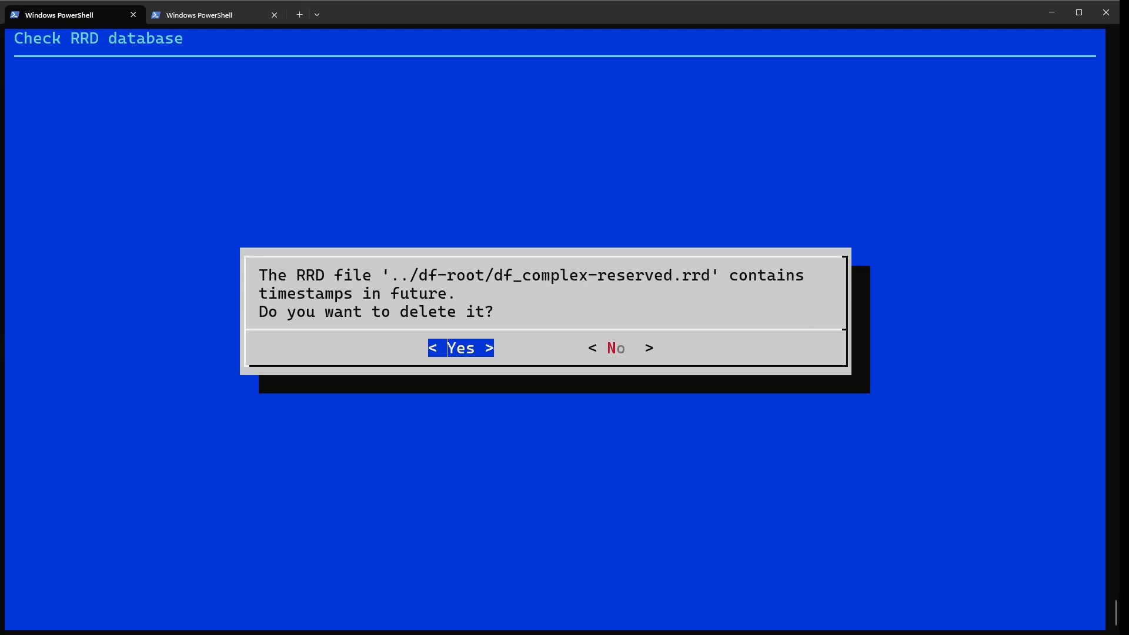
{"action": "key", "text": "Return"}
{"action": "key", "text": "Return"}
{"action": "key", "text": "Return"}
{"action": "key", "text": "Return"}
{"action": "key", "text": "Return"}
{"action": "key", "text": "Return"}
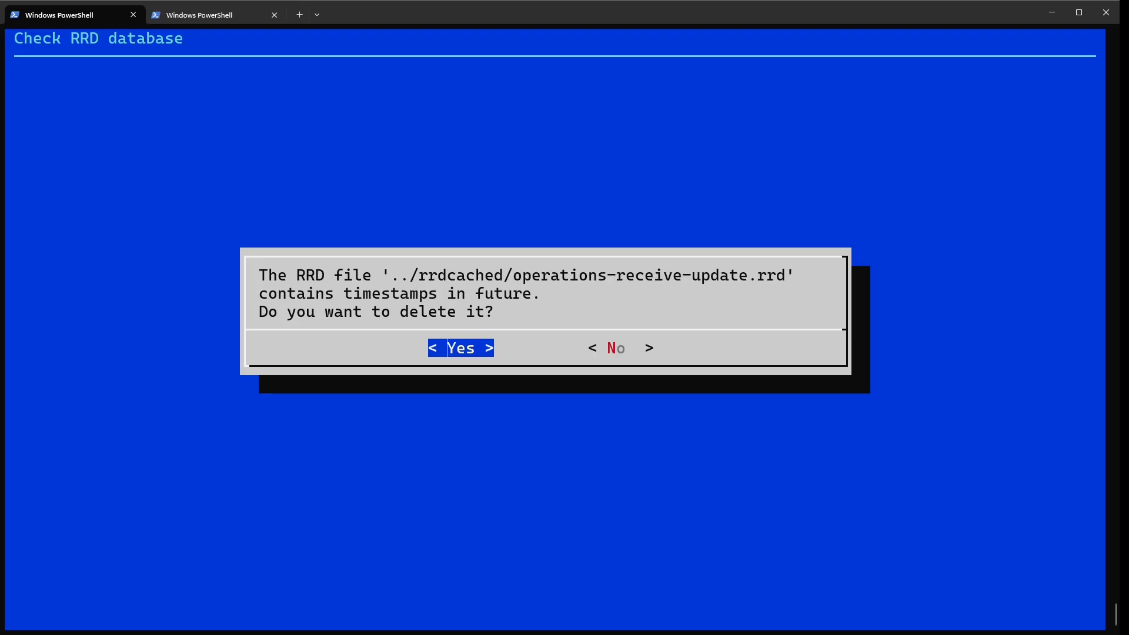
{"action": "key", "text": "Return"}
{"action": "key", "text": "Return"}
{"action": "key", "text": "Return"}
{"action": "key", "text": "Return"}
{"action": "key", "text": "Return"}
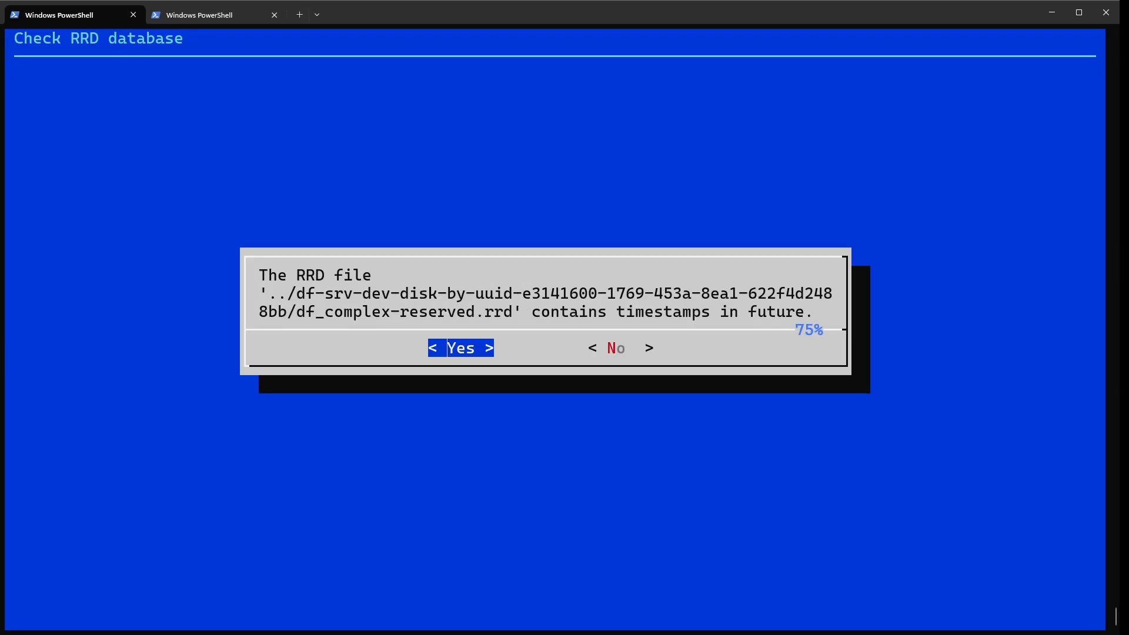
{"action": "type", "text": "clear"}
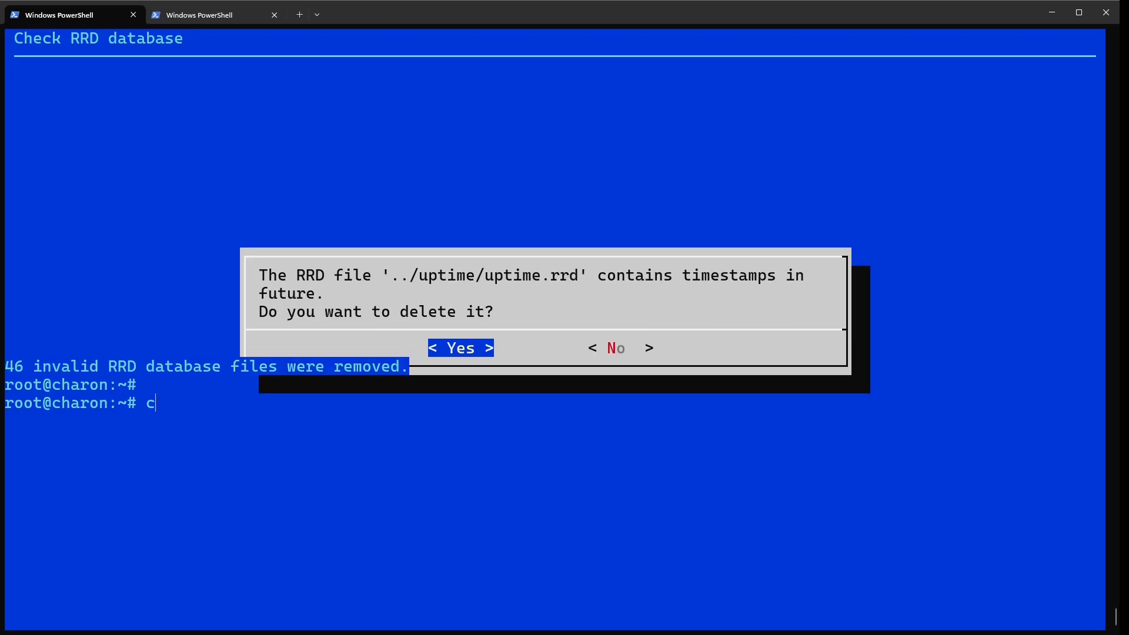
{"action": "key", "text": "Return"}
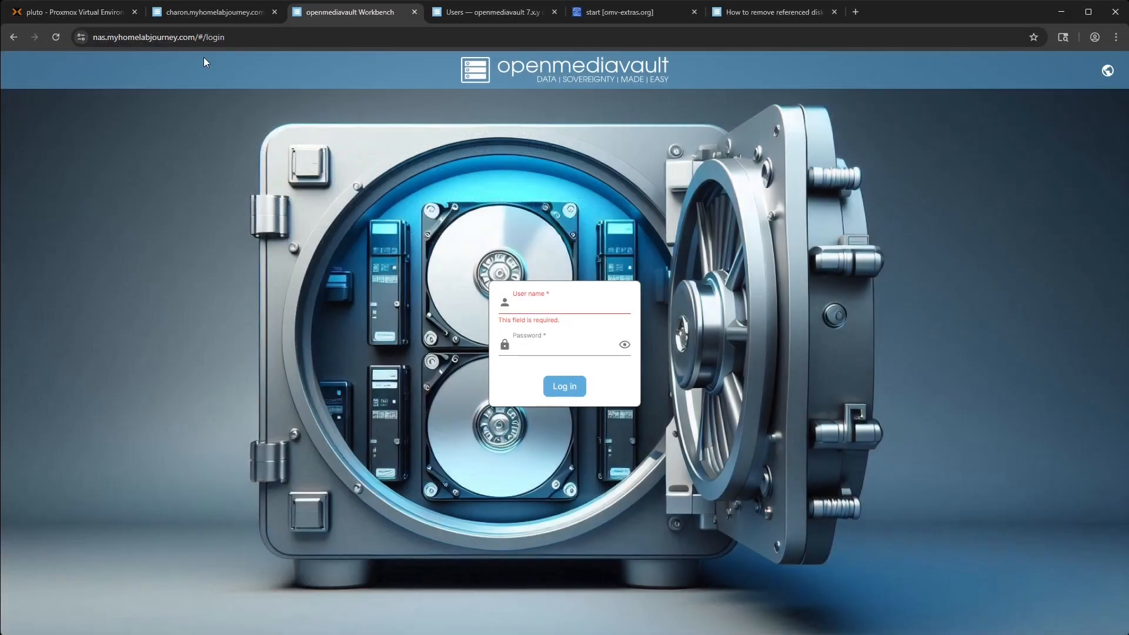
Step: Switch to charon's openmediavault page and review the system's time zone choices, keeping America/Chicago selected
{"action": "left_click", "coordinate": [207, 13]}
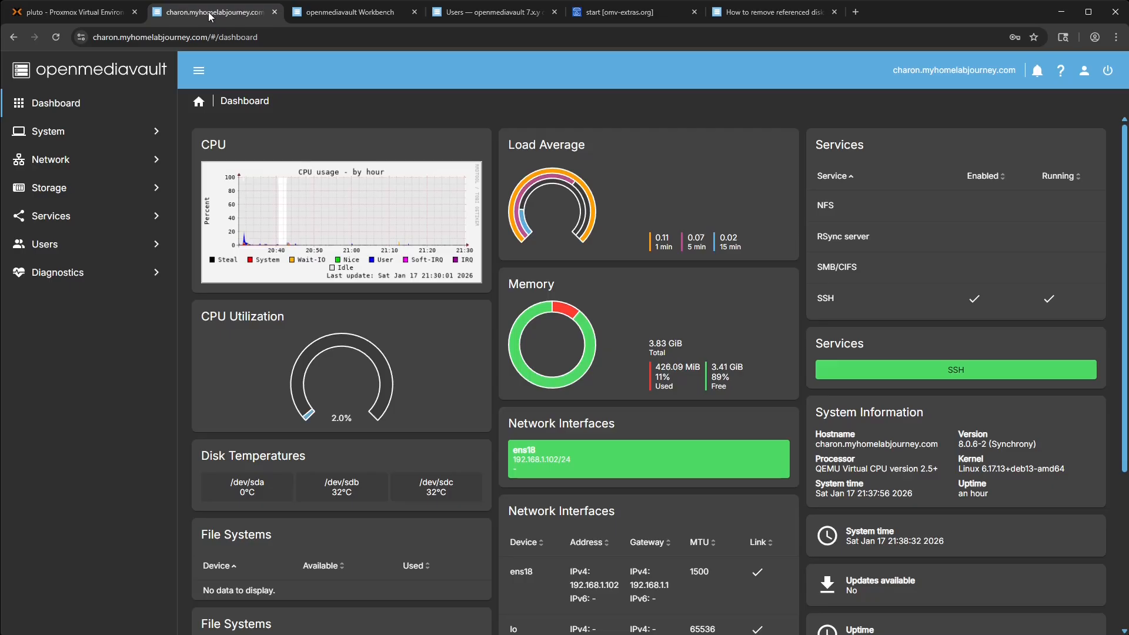
{"action": "left_click", "coordinate": [82, 141]}
{"action": "left_click", "coordinate": [80, 188]}
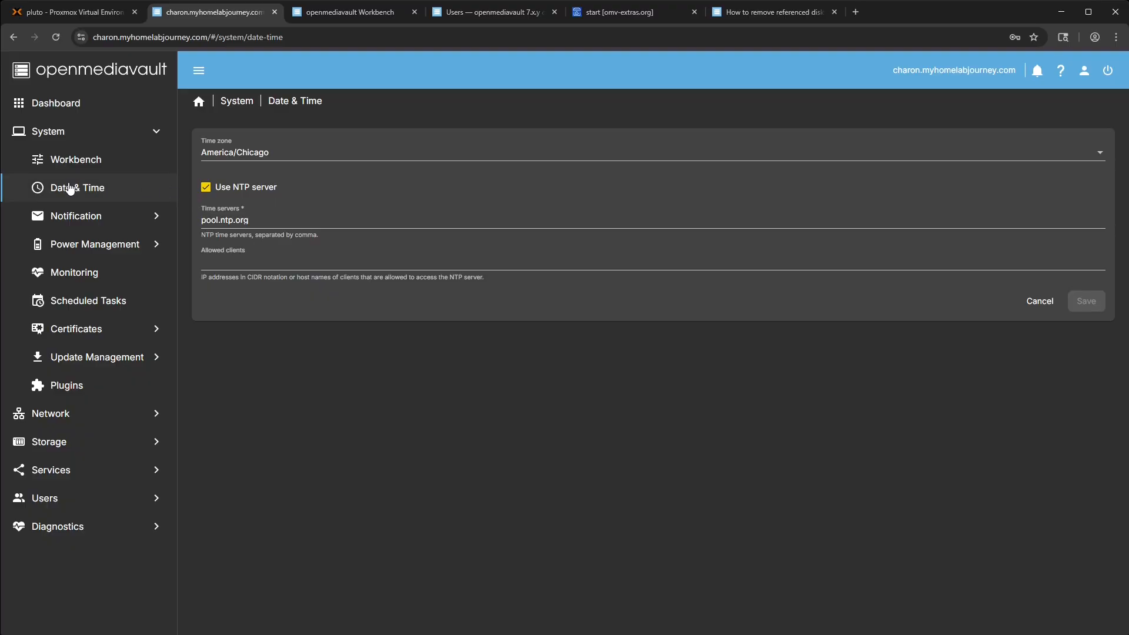
{"action": "left_click", "coordinate": [253, 158]}
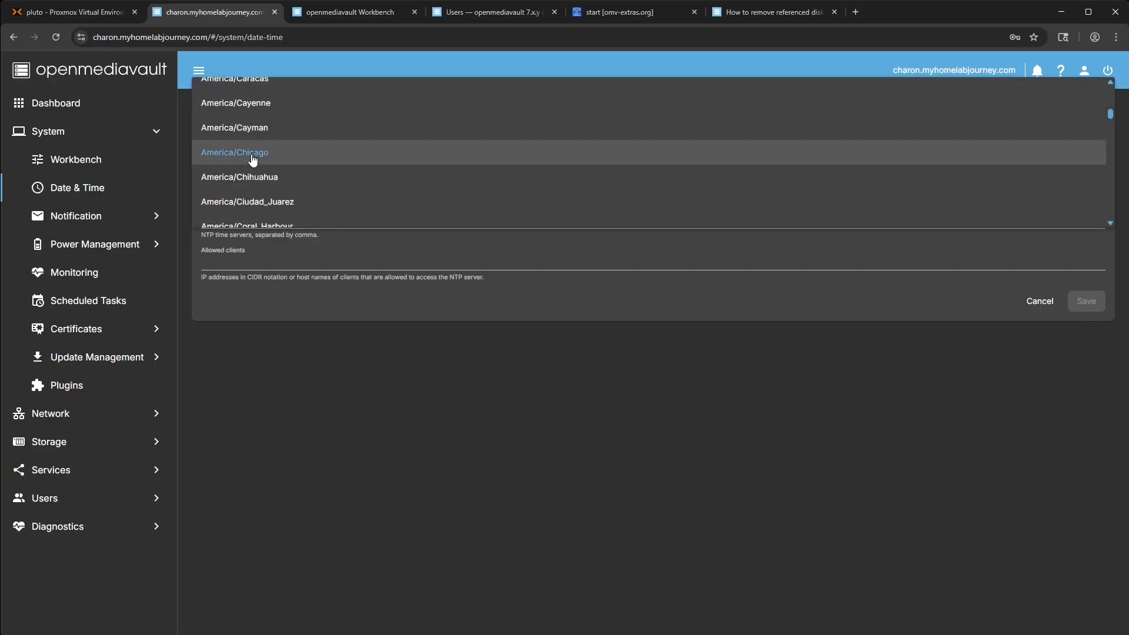
{"action": "scroll", "coordinate": [269, 195], "scroll_direction": "up", "scroll_amount": 2}
{"action": "scroll", "coordinate": [269, 196], "scroll_direction": "down", "scroll_amount": 2}
{"action": "left_click", "coordinate": [238, 158]}
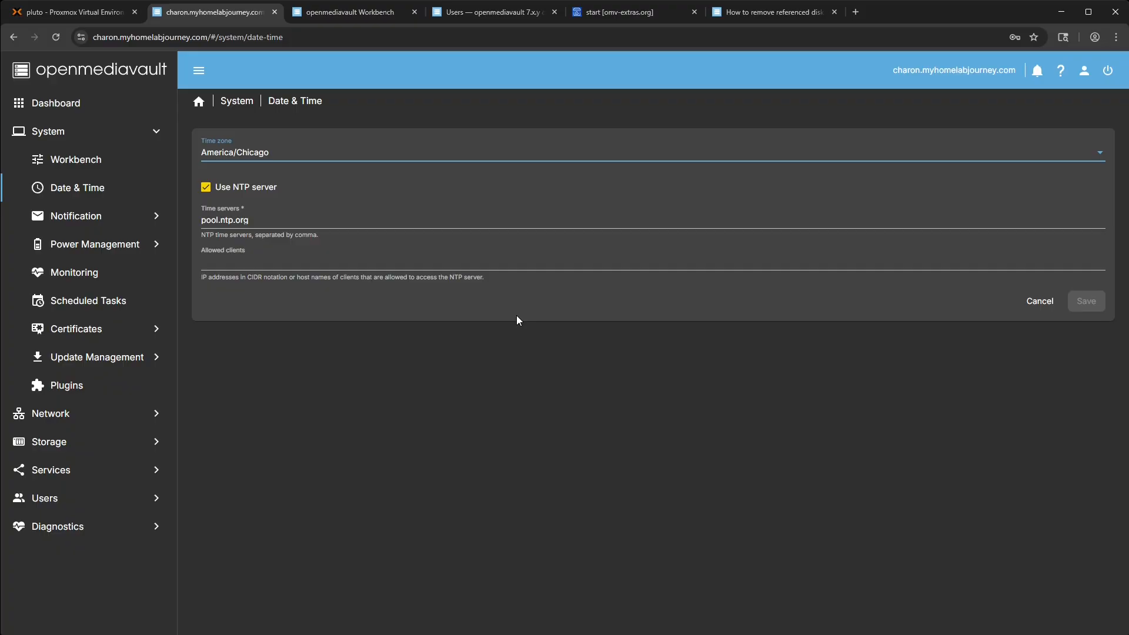
Step: Look through the network section and view the list of users in user management
{"action": "left_click", "coordinate": [86, 417]}
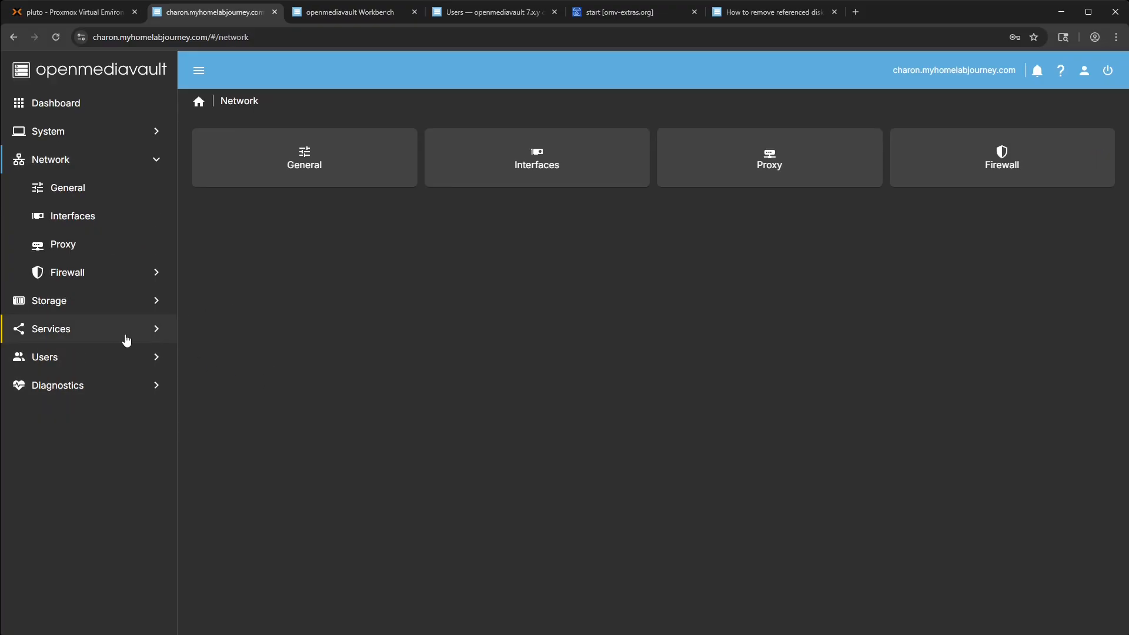
{"action": "left_click", "coordinate": [103, 330]}
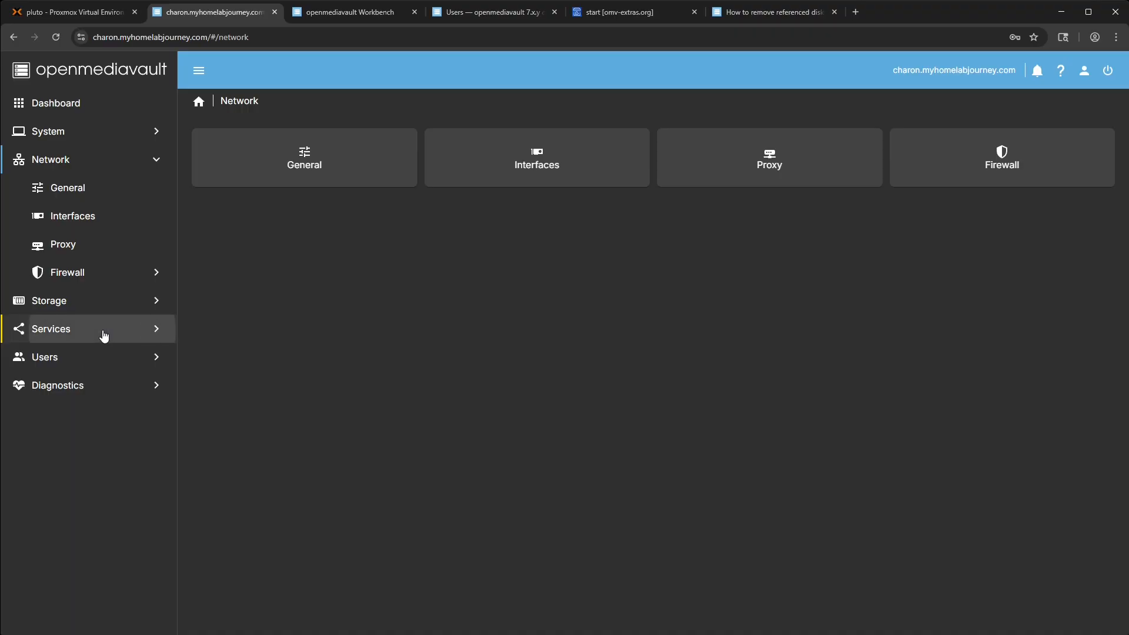
{"action": "left_click", "coordinate": [68, 357]}
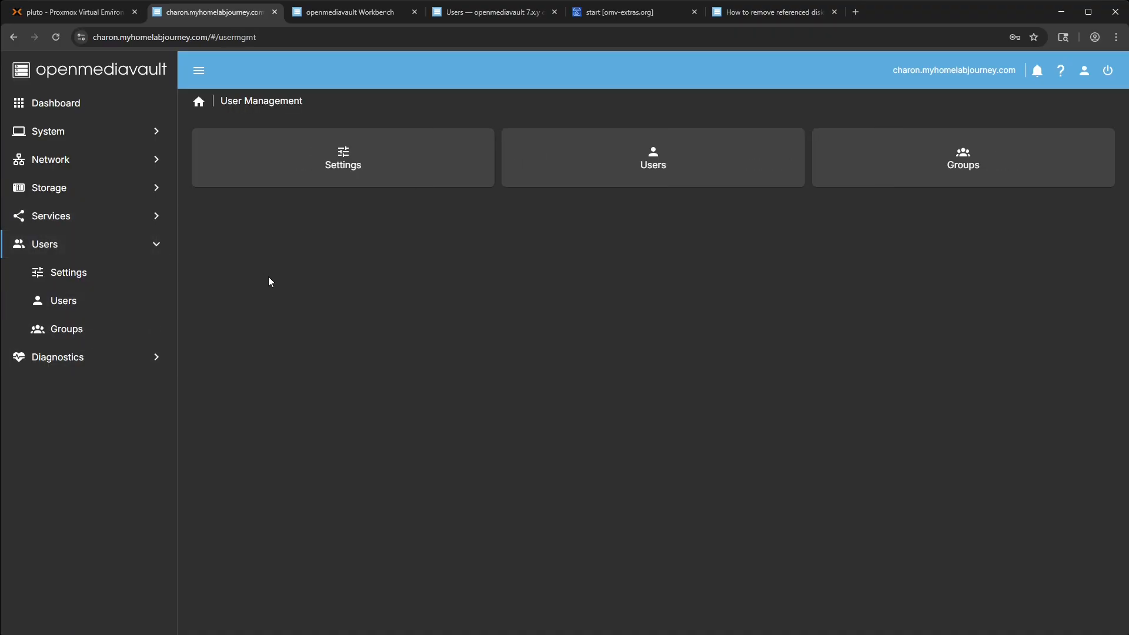
{"action": "left_click", "coordinate": [76, 301]}
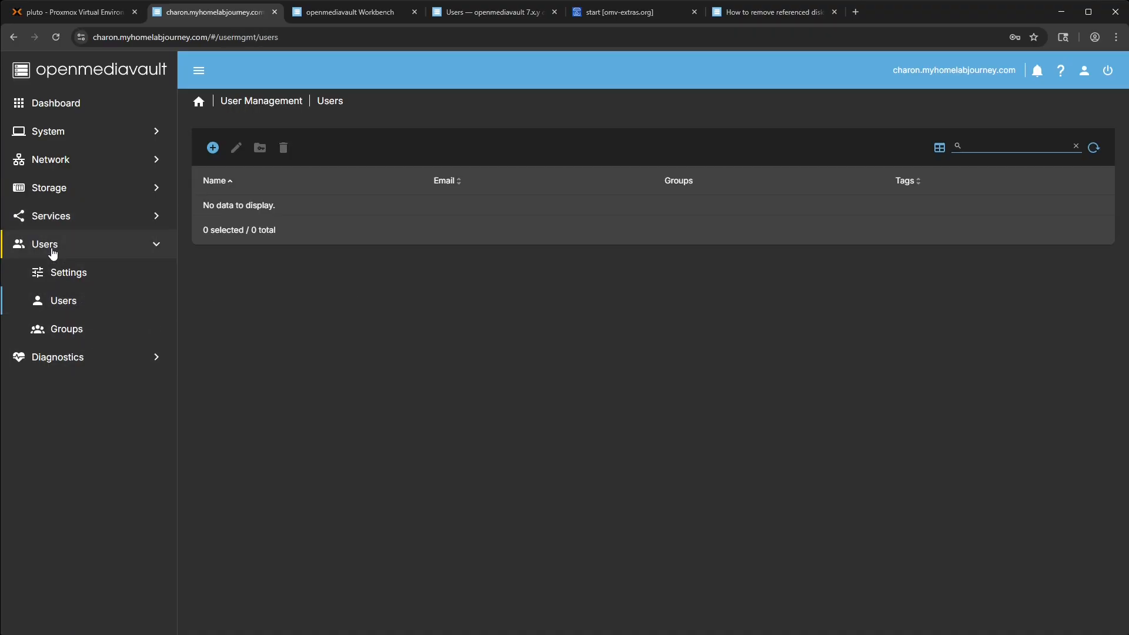
Step: View the storage file systems and select the missing EXT4 entry
{"action": "left_click", "coordinate": [62, 217]}
{"action": "left_click", "coordinate": [73, 194]}
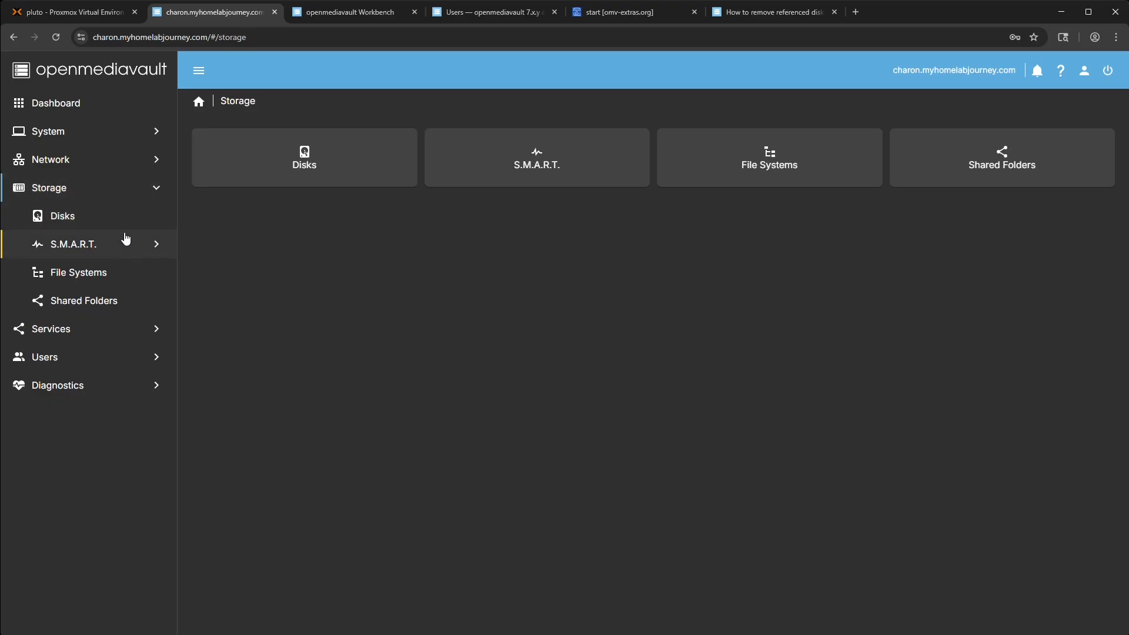
{"action": "left_click", "coordinate": [94, 277]}
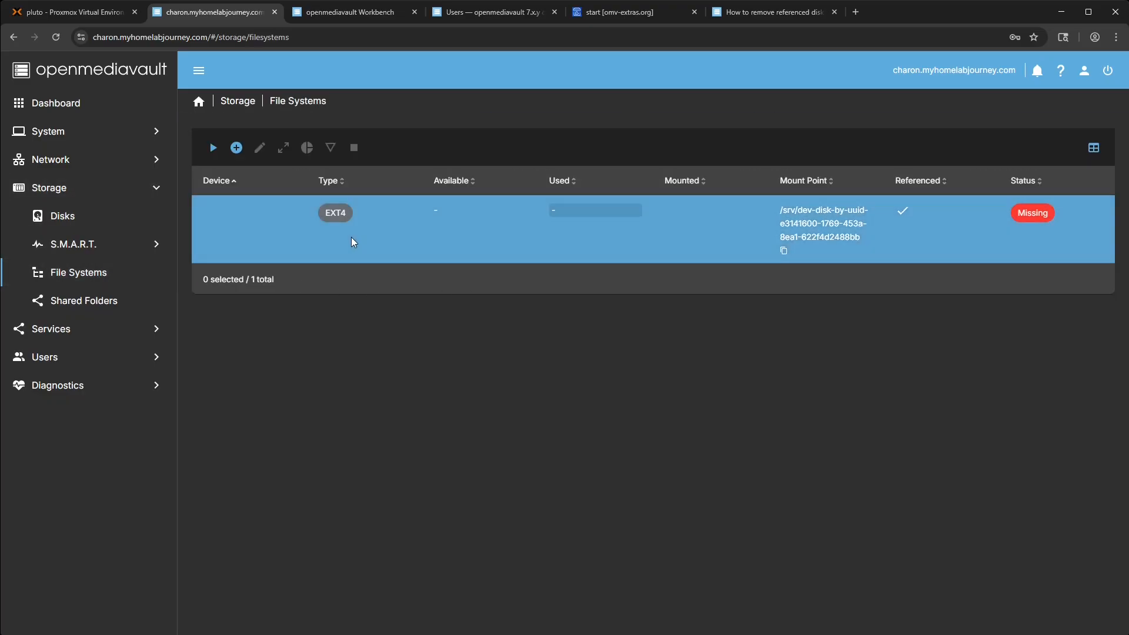
{"action": "left_click", "coordinate": [490, 242]}
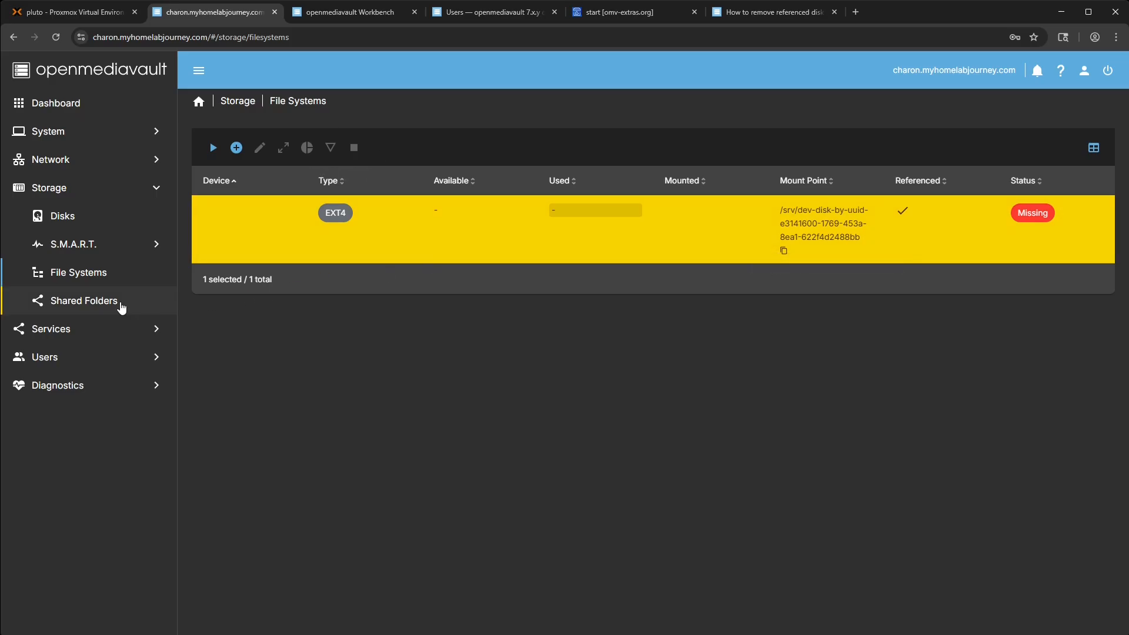
Step: View the shared folders and select the home folder to inspect its device, path and reference status
{"action": "left_click", "coordinate": [82, 303]}
{"action": "left_click", "coordinate": [416, 248]}
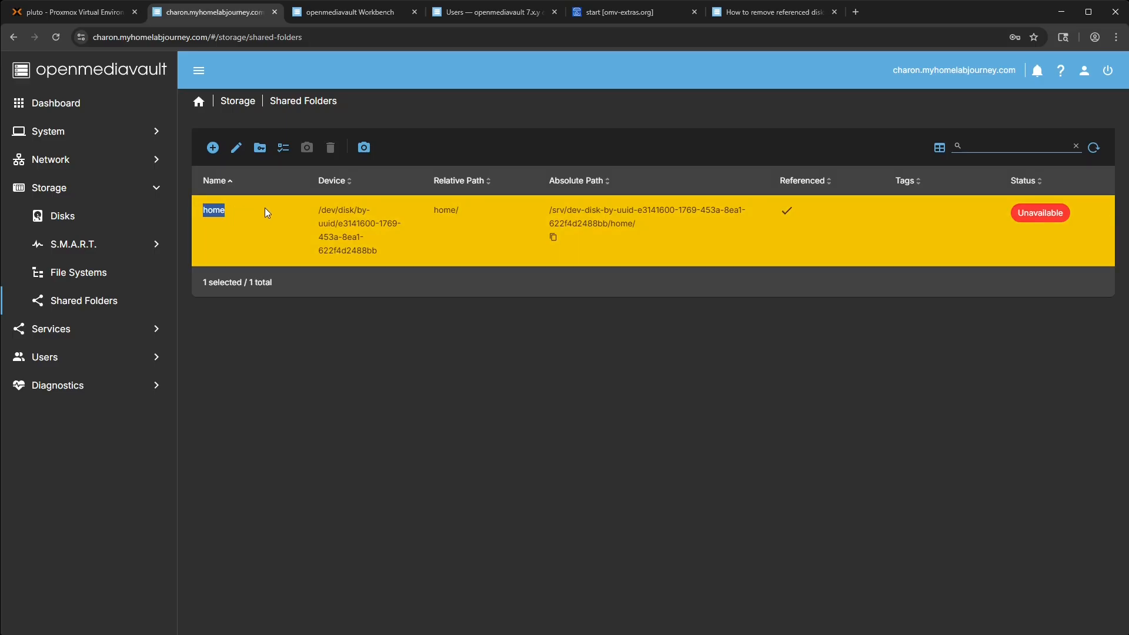
{"action": "left_click", "coordinate": [746, 214]}
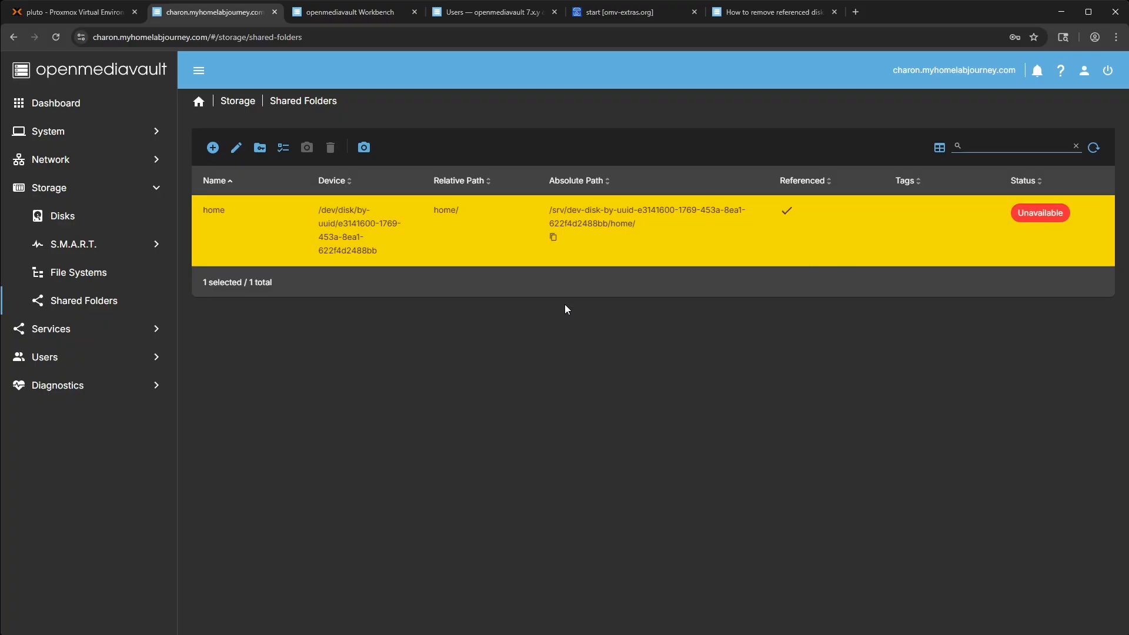
Step: Examine the available locations for the user home directory in the user settings, leaving the selection as it is
{"action": "left_click", "coordinate": [113, 359]}
{"action": "left_click", "coordinate": [398, 184]}
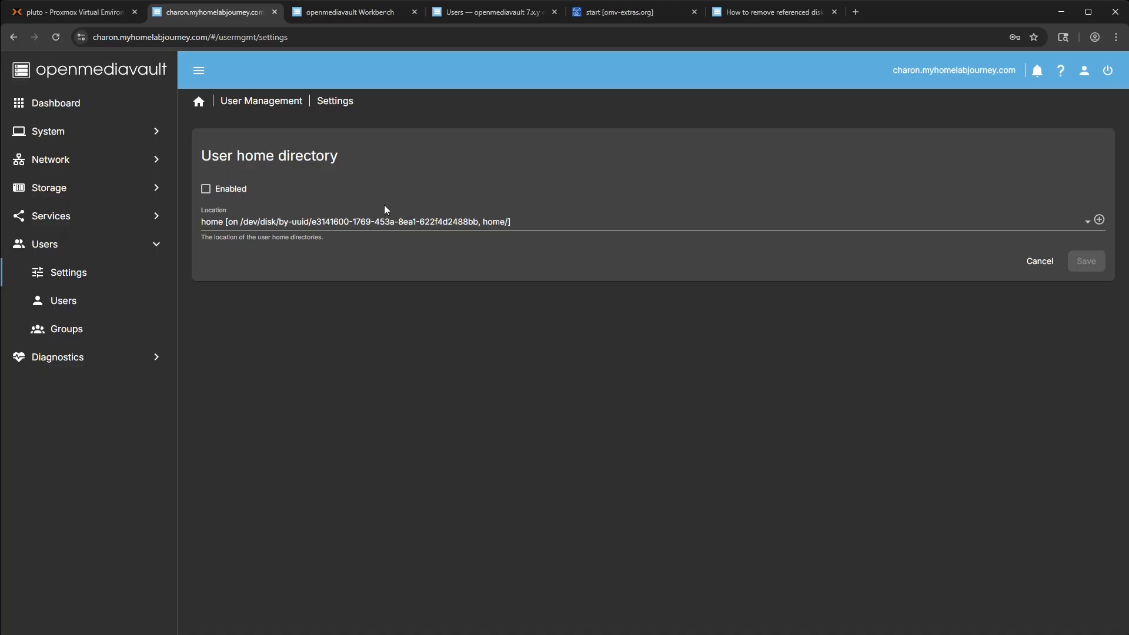
{"action": "left_click", "coordinate": [388, 222]}
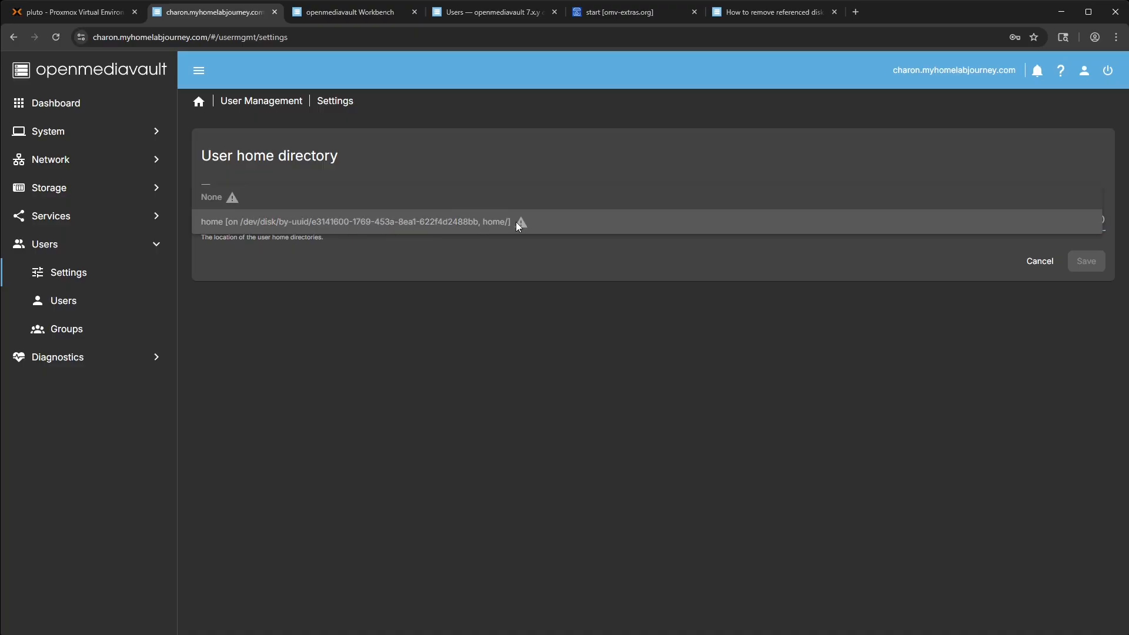
{"action": "left_click", "coordinate": [483, 321]}
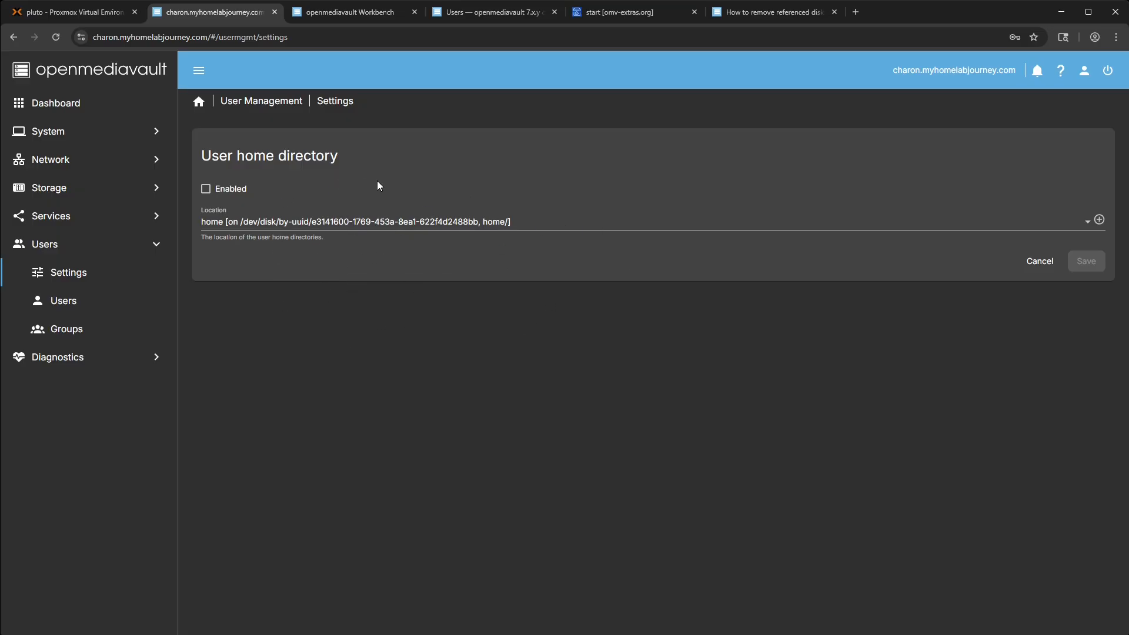
Step: Recheck the storage file systems, and look at the snapshots of the charon virtual machine in Proxmox
{"action": "left_click", "coordinate": [72, 199]}
{"action": "left_click", "coordinate": [90, 276]}
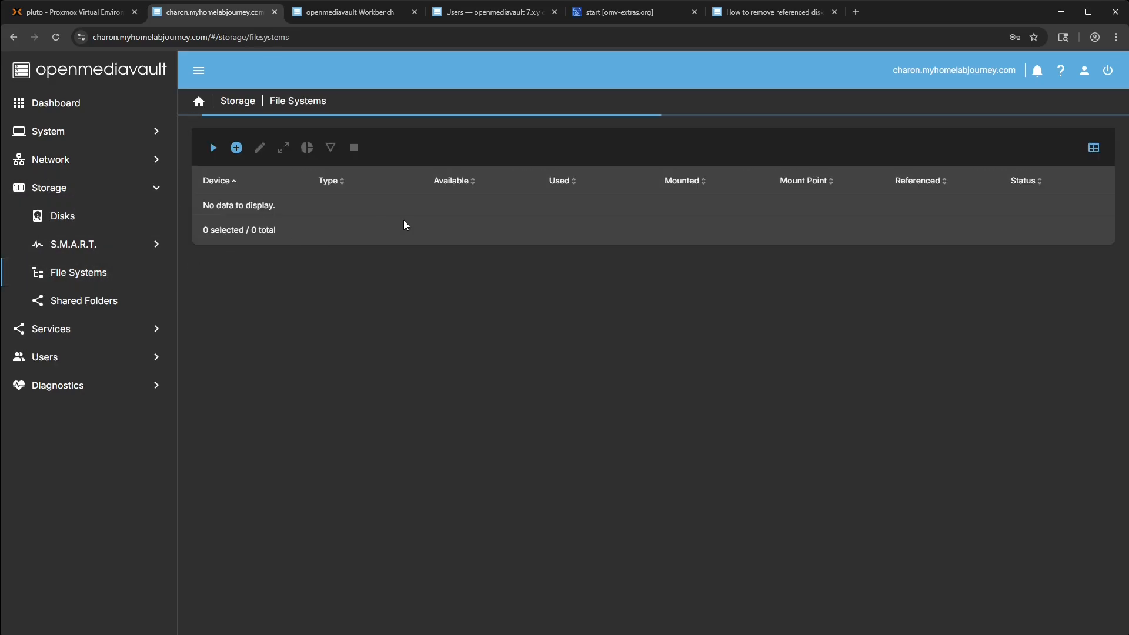
{"action": "left_click", "coordinate": [84, 14]}
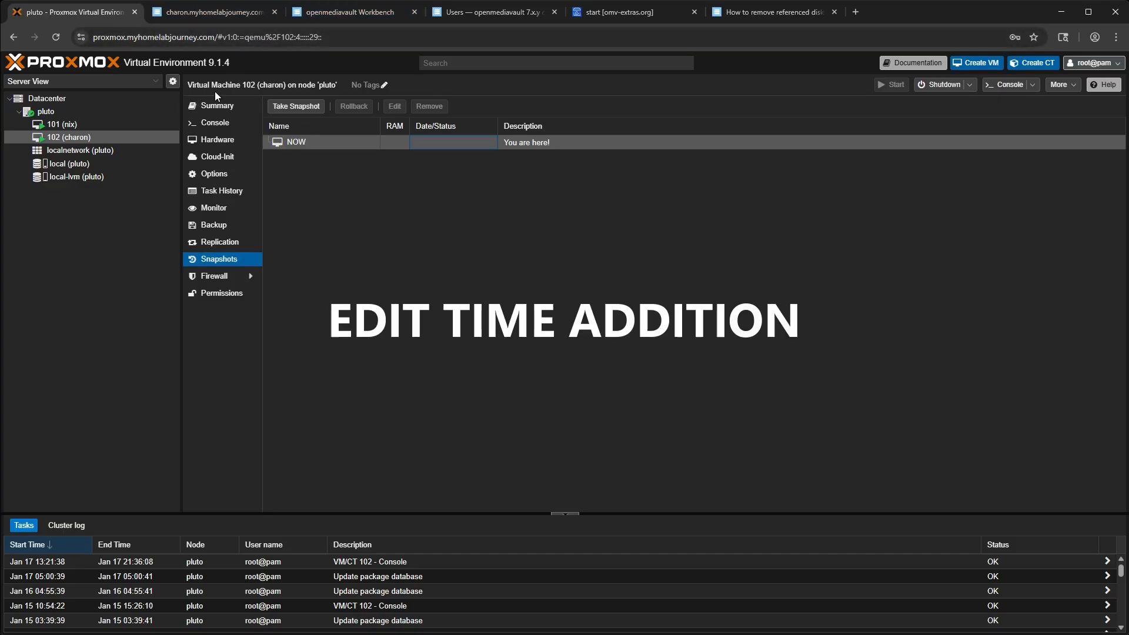
{"action": "left_click", "coordinate": [230, 18]}
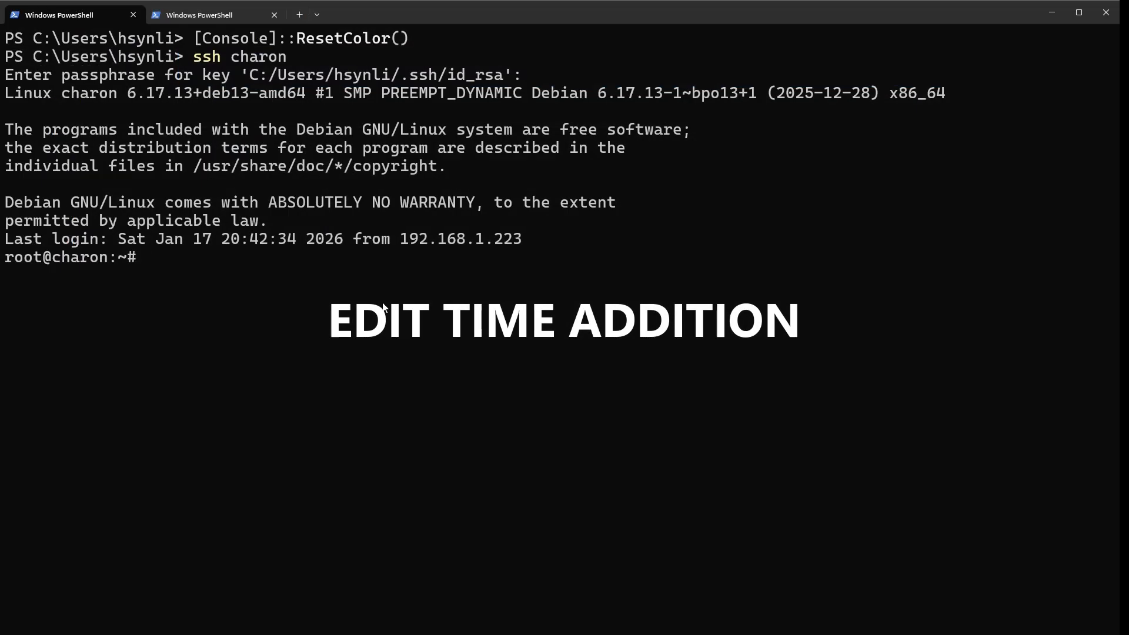
Step: Clear the charon terminal and compose an omv-confdbadm read command for the shared folder entries under conf.system
{"action": "type", "text": "clear"}
{"action": "key", "text": "Return"}
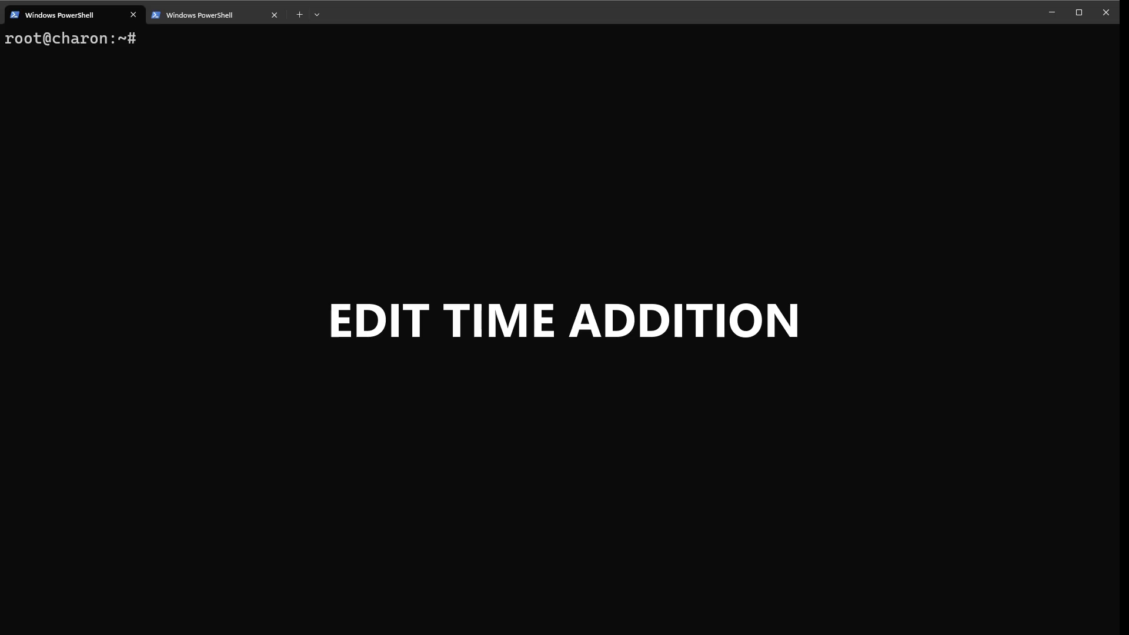
{"action": "type", "text": "omv-confdbadm"}
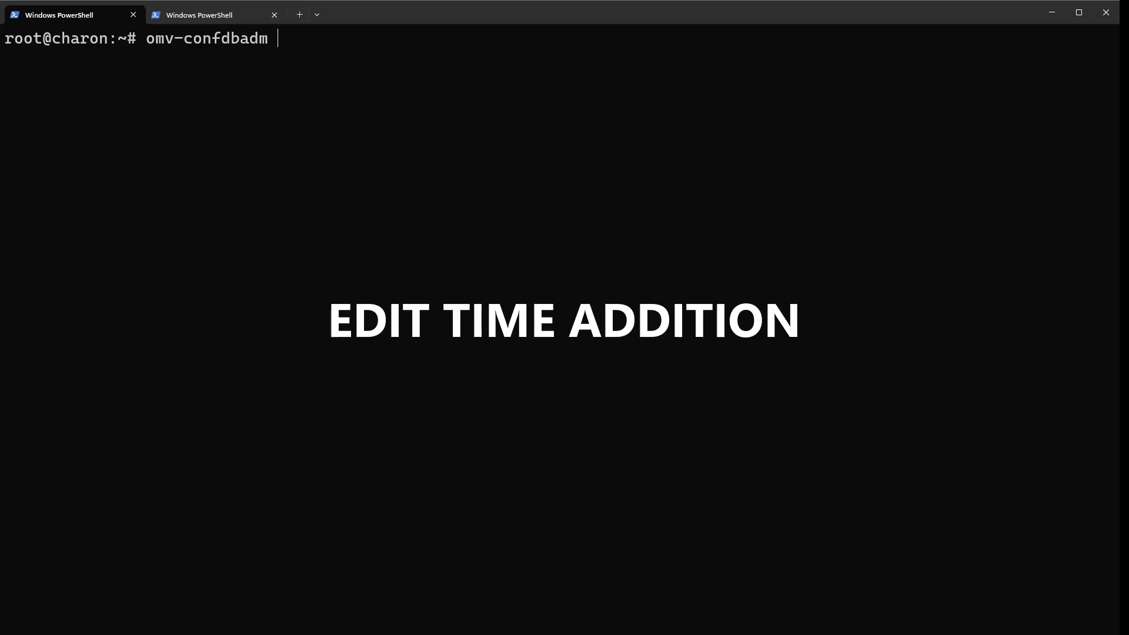
{"action": "type", "text": "read conf.system./"}
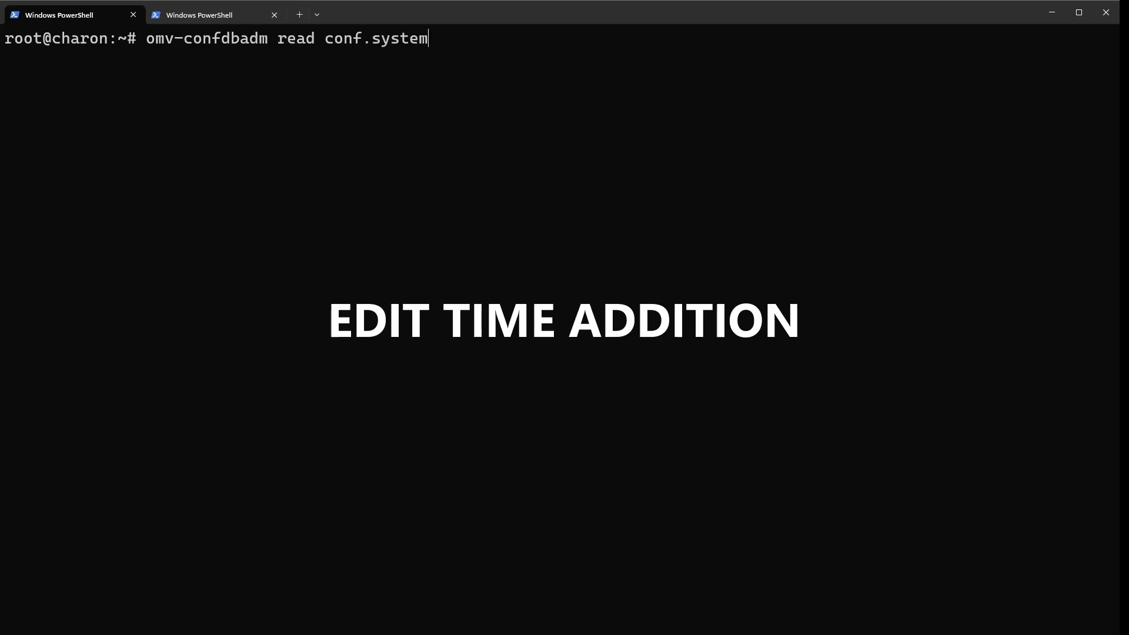
{"action": "key", "text": "BackSpace"}
{"action": "type", "text": "shareholder"}
{"action": "key", "text": "BackSpace"}
{"action": "key", "text": "BackSpace"}
{"action": "key", "text": "BackSpace"}
{"action": "key", "text": "BackSpace"}
{"action": "key", "text": "BackSpace"}
{"action": "key", "text": "BackSpace"}
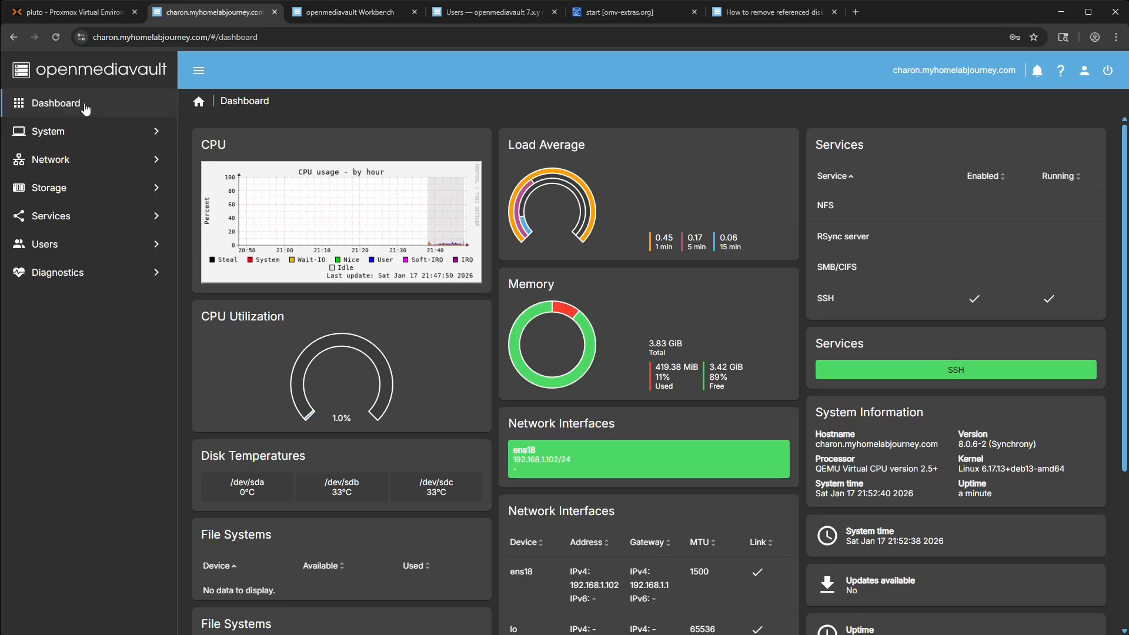
Step: Open the system's update management and check for new package updates
{"action": "left_click", "coordinate": [87, 133]}
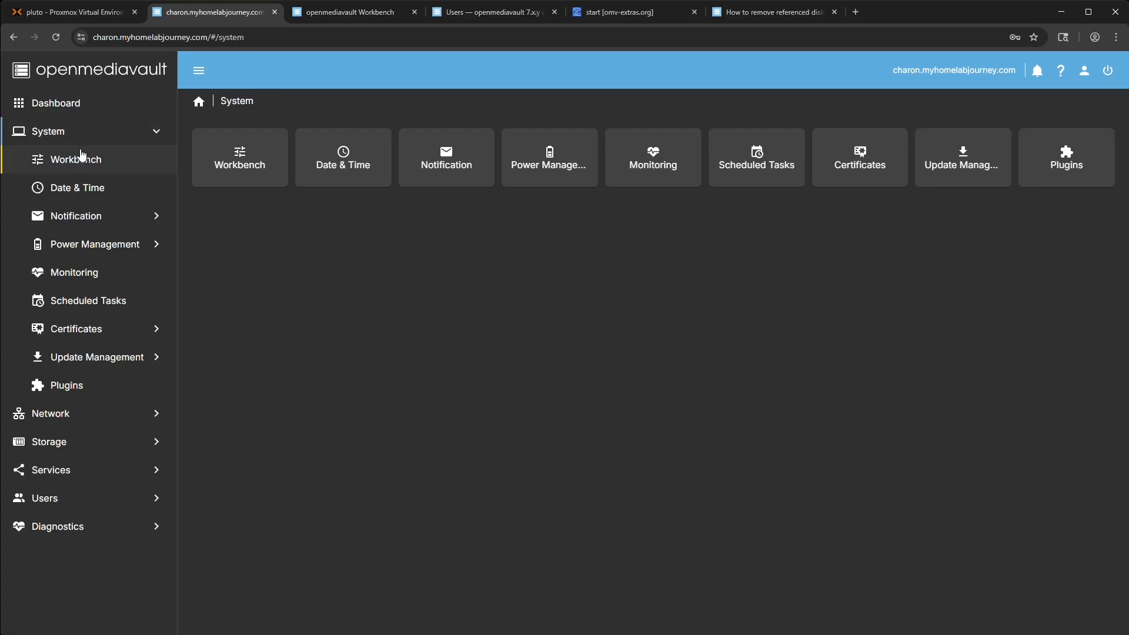
{"action": "left_click", "coordinate": [88, 359]}
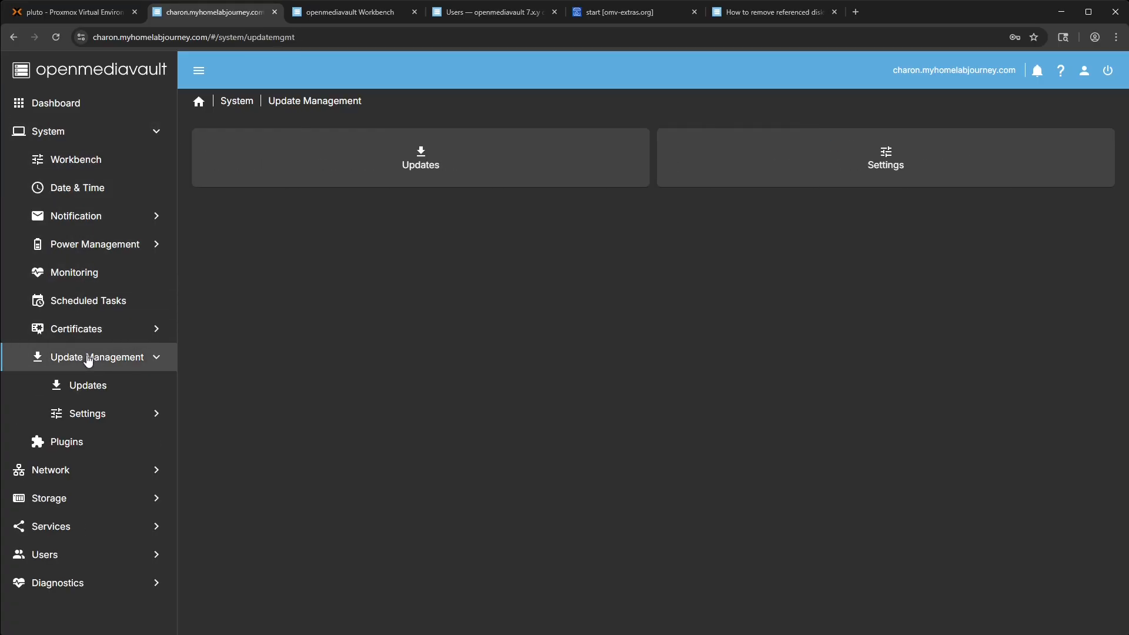
{"action": "left_click", "coordinate": [397, 169]}
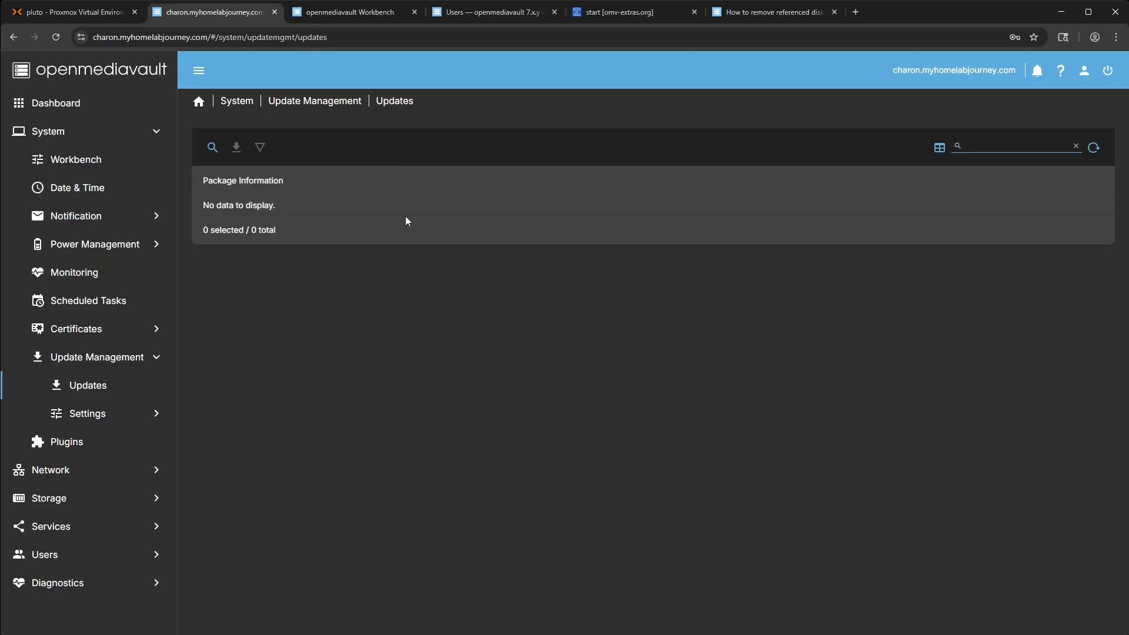
{"action": "left_click", "coordinate": [212, 147]}
Step: Read the quick installation instructions on the omv-extras wiki and look through the linked install script
{"action": "left_click", "coordinate": [629, 14]}
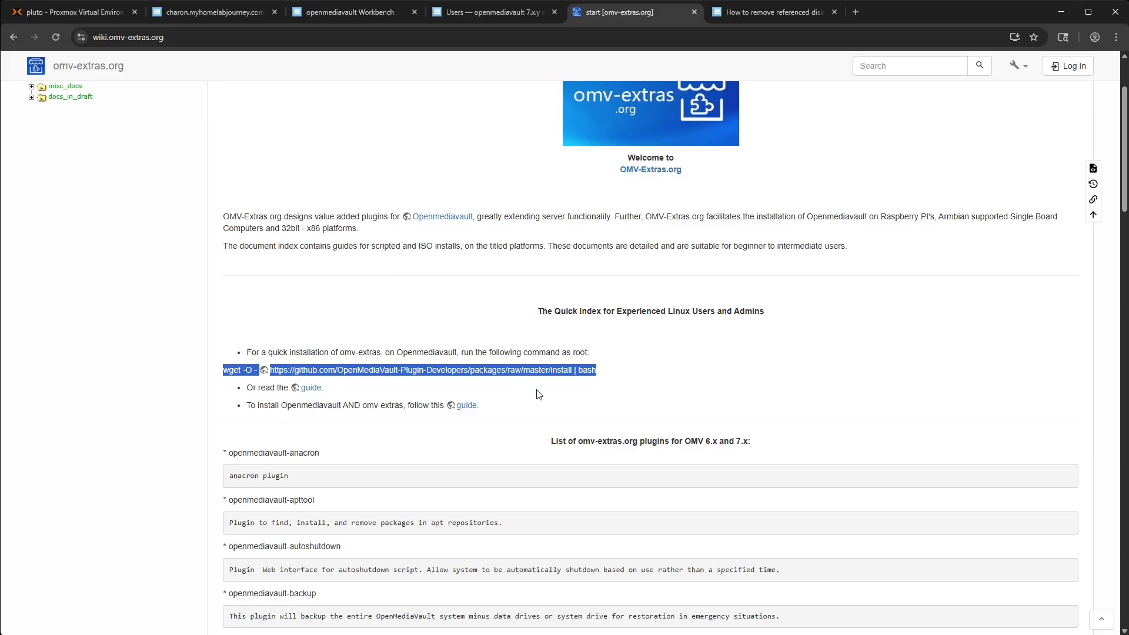
{"action": "left_click", "coordinate": [602, 393]}
{"action": "left_click", "coordinate": [548, 374]}
{"action": "scroll", "coordinate": [771, 188], "scroll_direction": "up", "scroll_amount": 1}
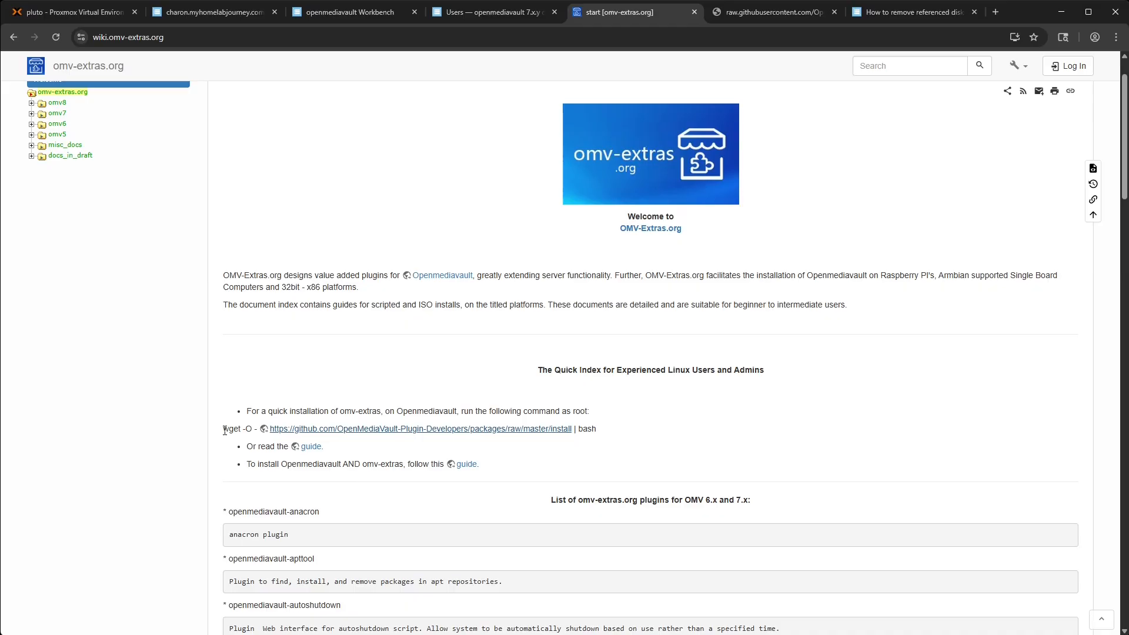
{"action": "left_click", "coordinate": [771, 18]}
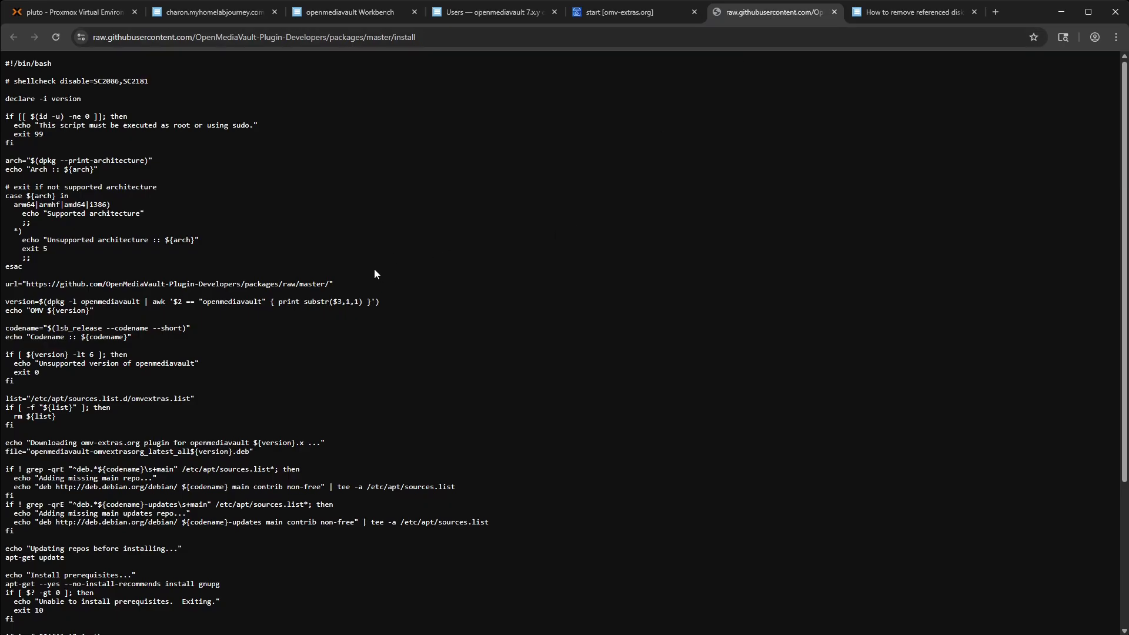
{"action": "scroll", "coordinate": [316, 285], "scroll_direction": "down", "scroll_amount": 2}
{"action": "scroll", "coordinate": [316, 285], "scroll_direction": "up", "scroll_amount": 2}
{"action": "left_click", "coordinate": [604, 15]}
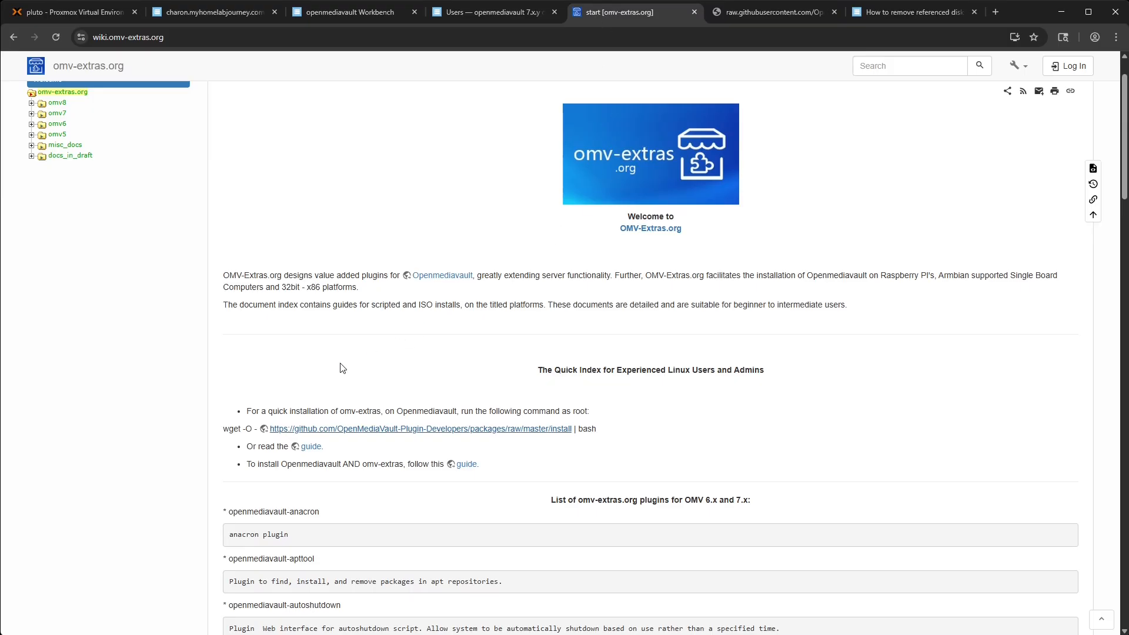
Step: Copy the wget install command from the omv-extras wiki, reconnect the PowerShell terminal with ssh charon, and run the command there
{"action": "left_click_drag", "start_coordinate": [222, 428], "coordinate": [618, 433]}
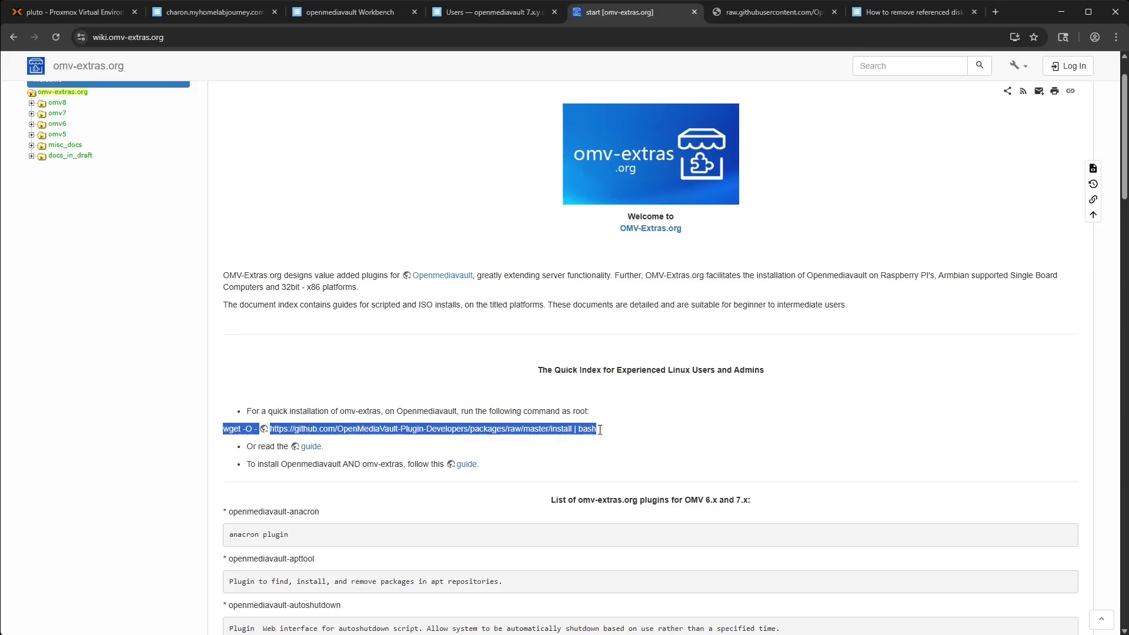
{"action": "key", "text": "alt+Tab"}
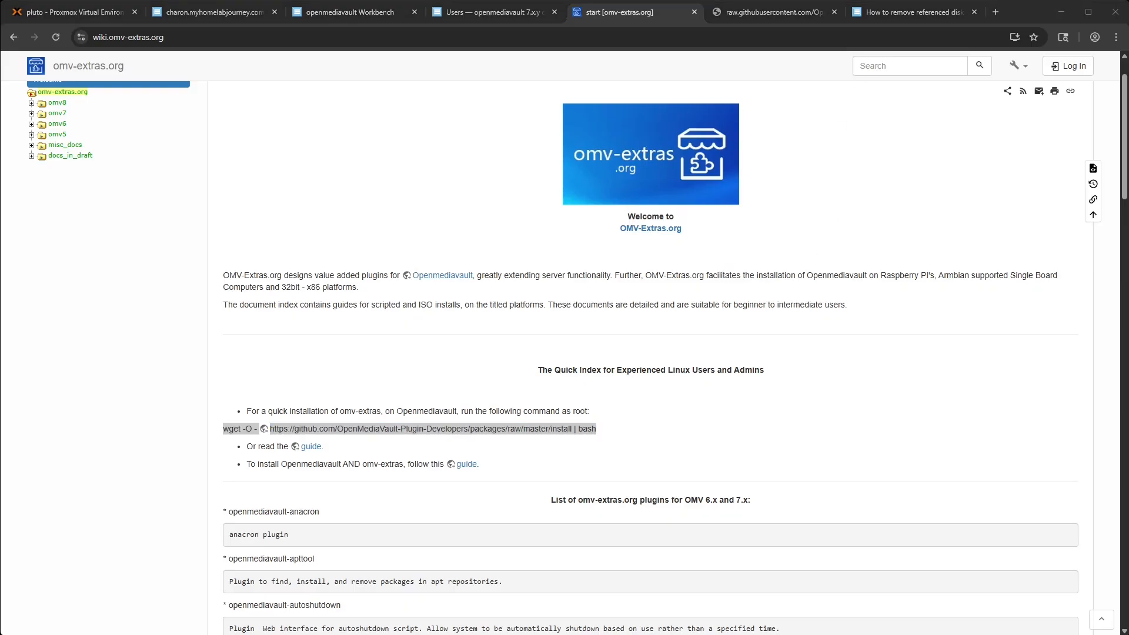
{"action": "key", "text": "alt+Tab"}
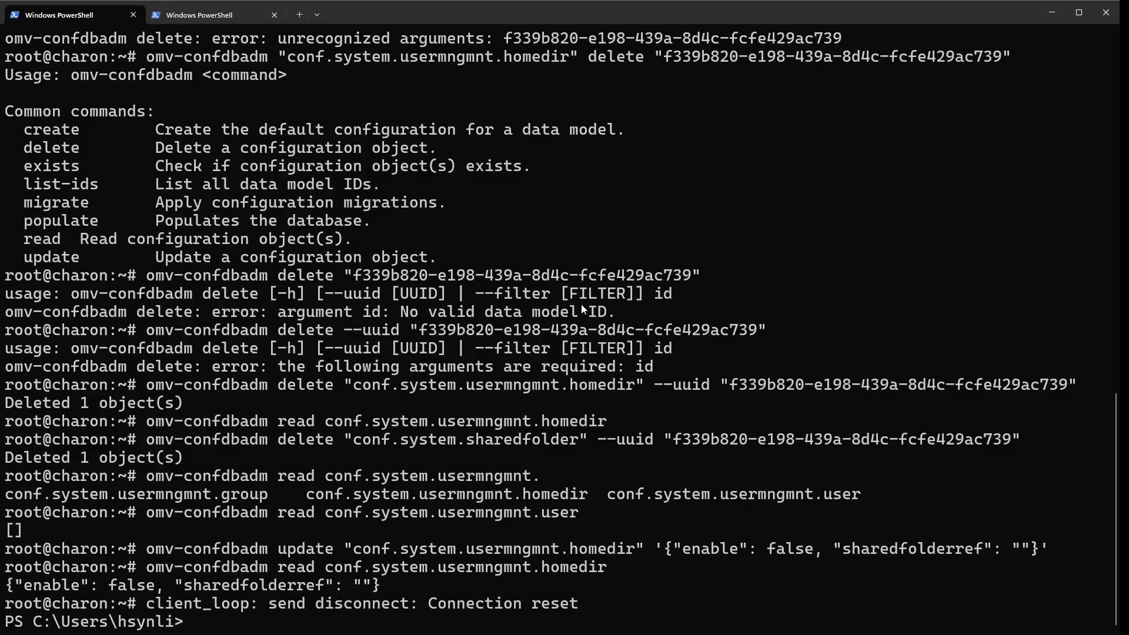
{"action": "key", "text": "alt+Tab"}
{"action": "key", "text": "alt+Tab"}
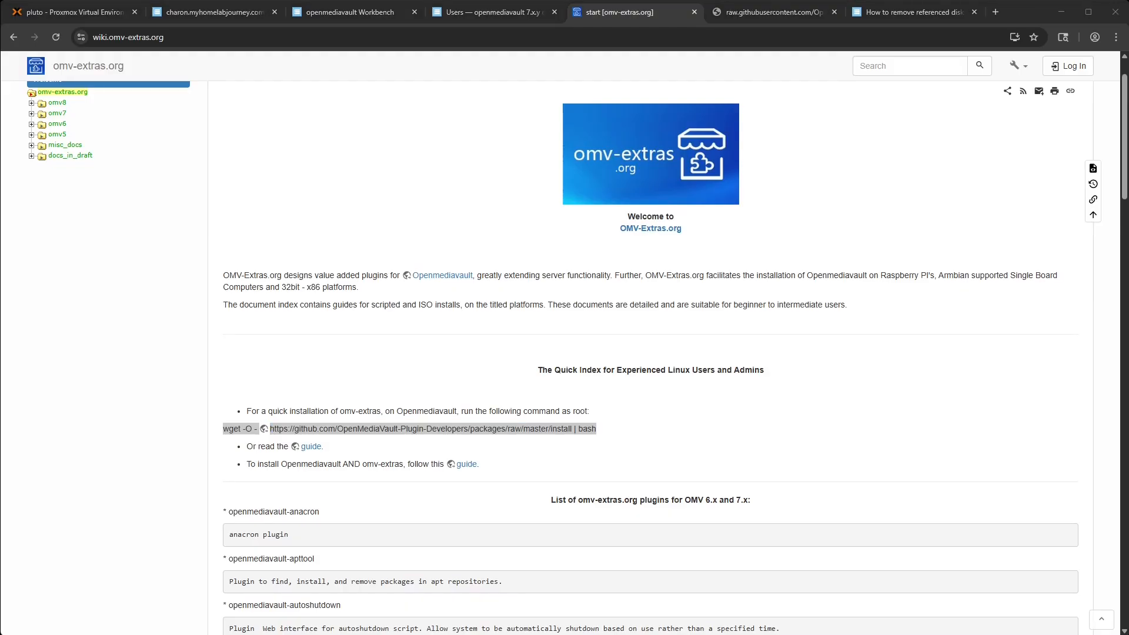
{"action": "type", "text": "wget -O - https://github.com/OpenMediaVault-Plugin-Developers/packages/raw/master/install | bash"}
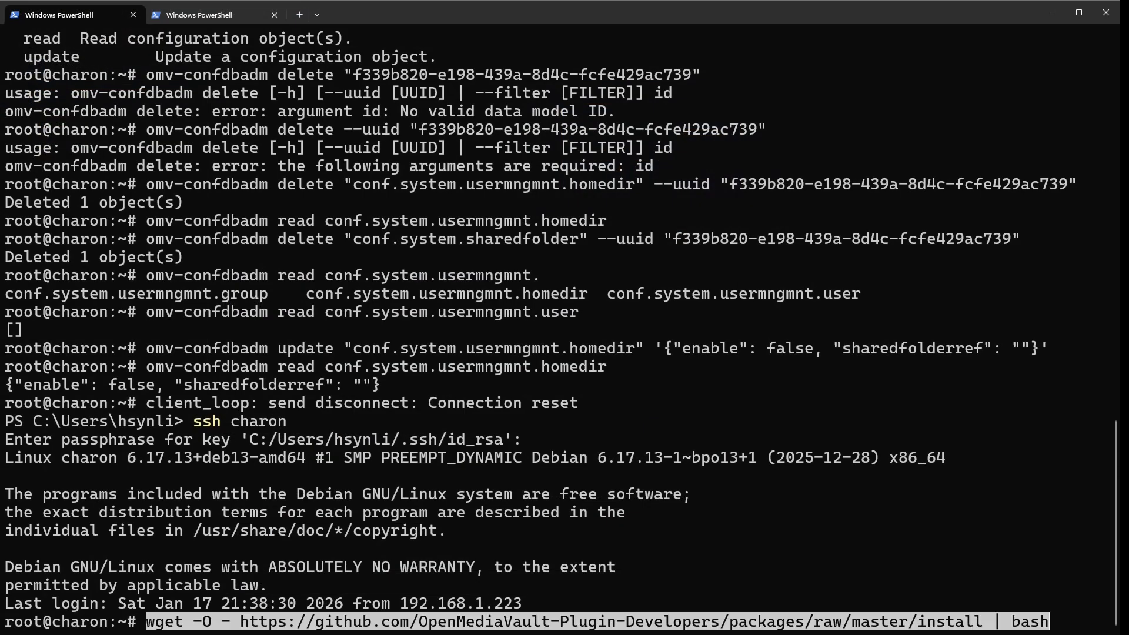
{"action": "key", "text": "Right"}
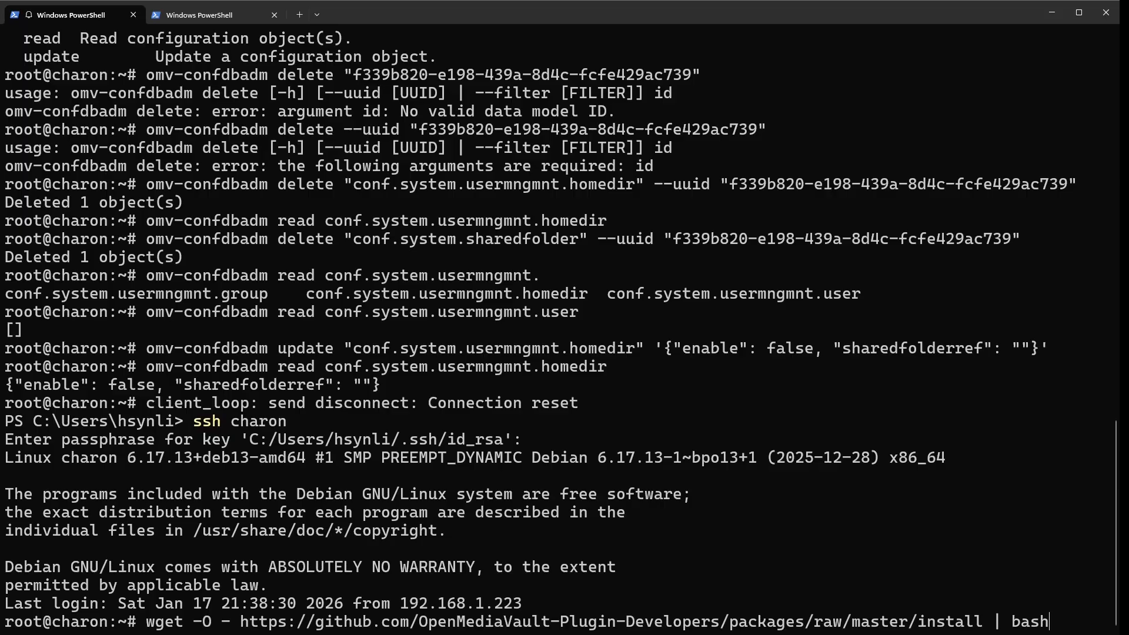
{"action": "key", "text": "Return"}
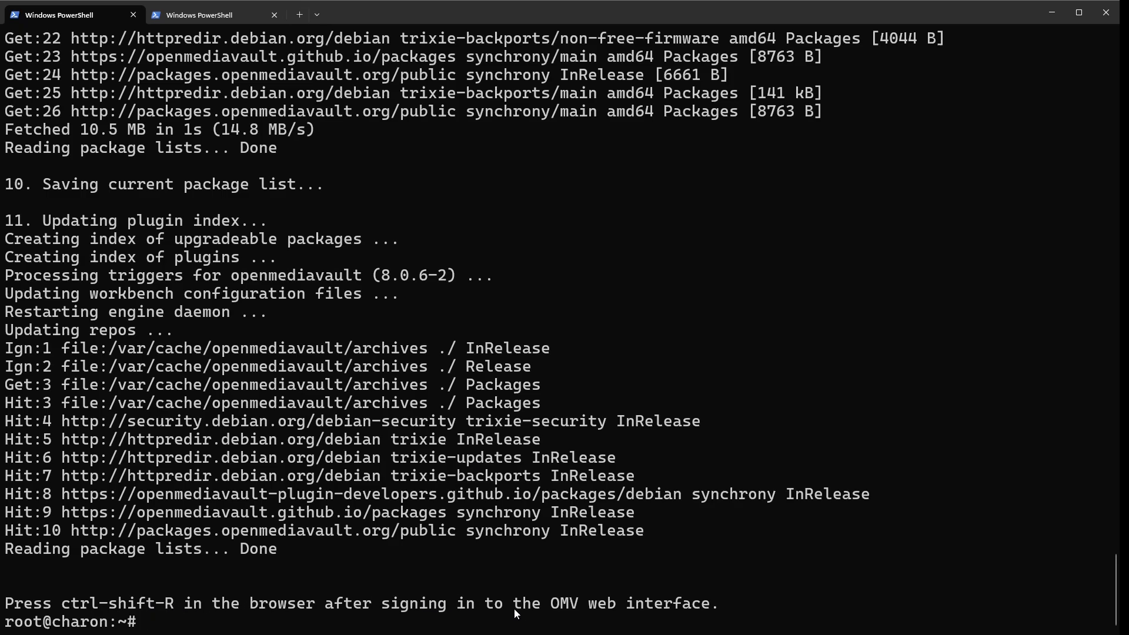
Step: Return to the browser, reload the charon web interface and open the omv-extras settings
{"action": "key", "text": "alt+Tab"}
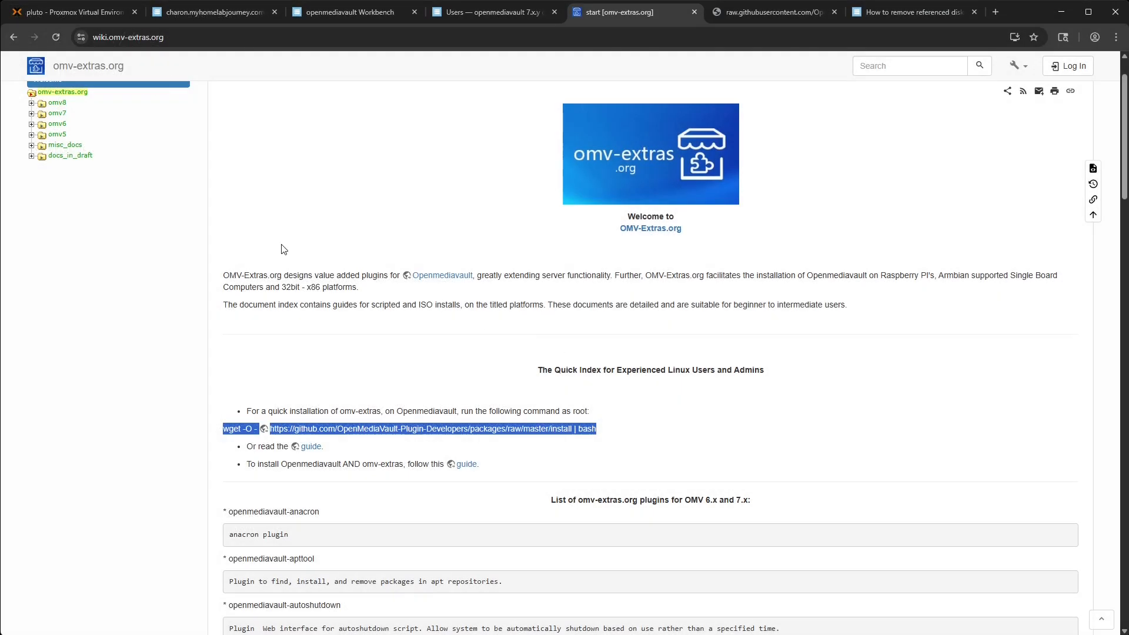
{"action": "left_click", "coordinate": [242, 14]}
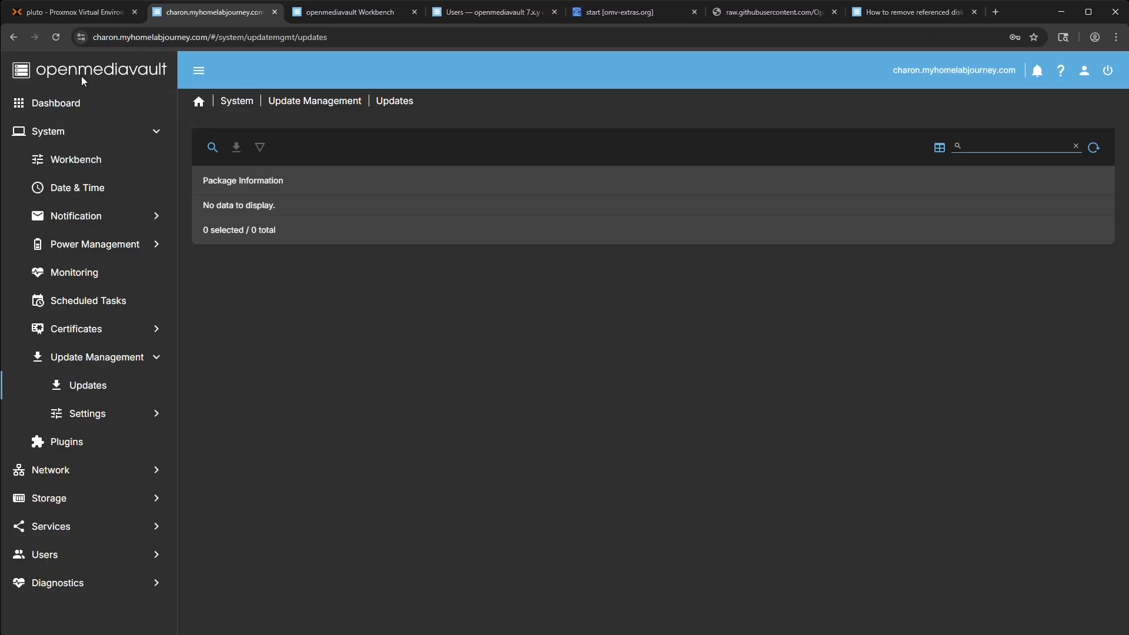
{"action": "left_click", "coordinate": [56, 36]}
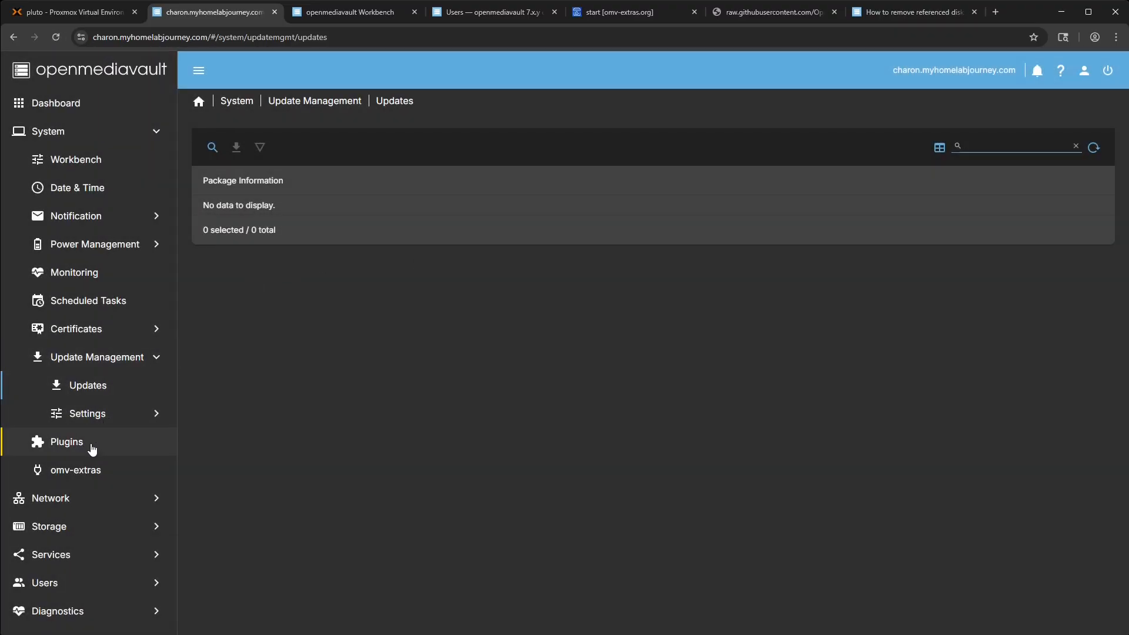
{"action": "left_click", "coordinate": [79, 472]}
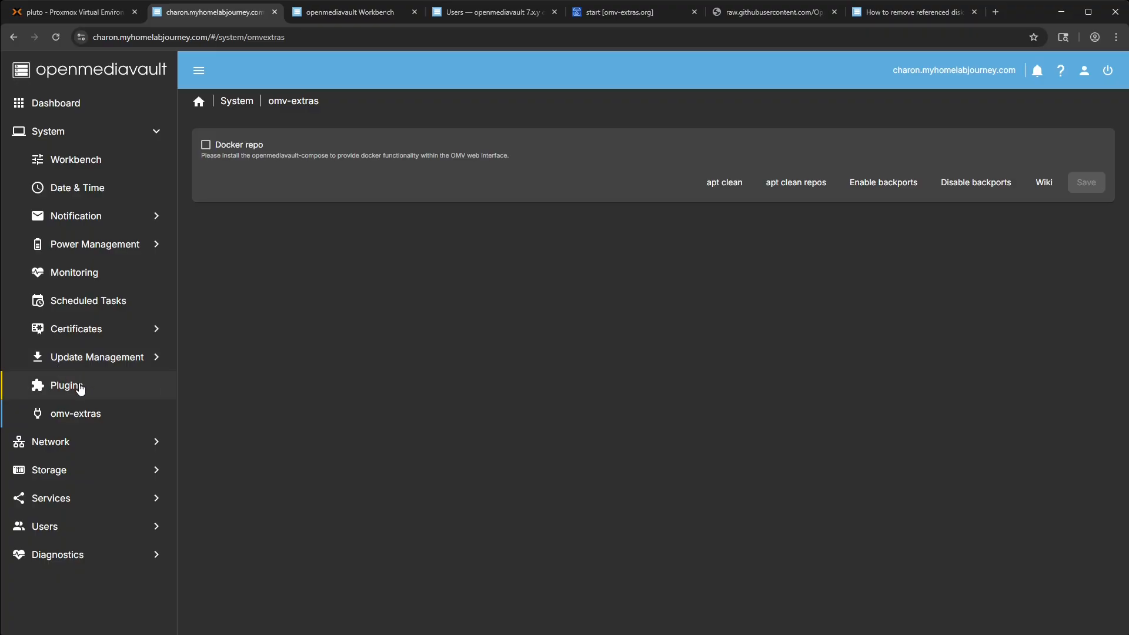
Step: Search the system's plugins for snapraid
{"action": "left_click", "coordinate": [78, 389]}
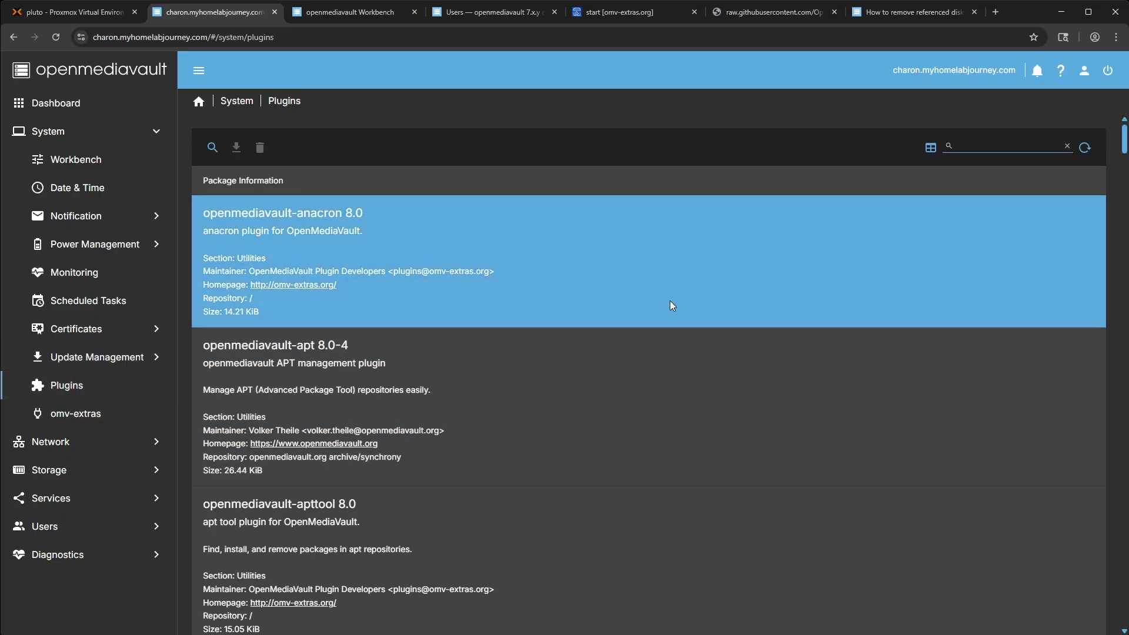
{"action": "left_click", "coordinate": [1006, 146]}
{"action": "type", "text": "s"}
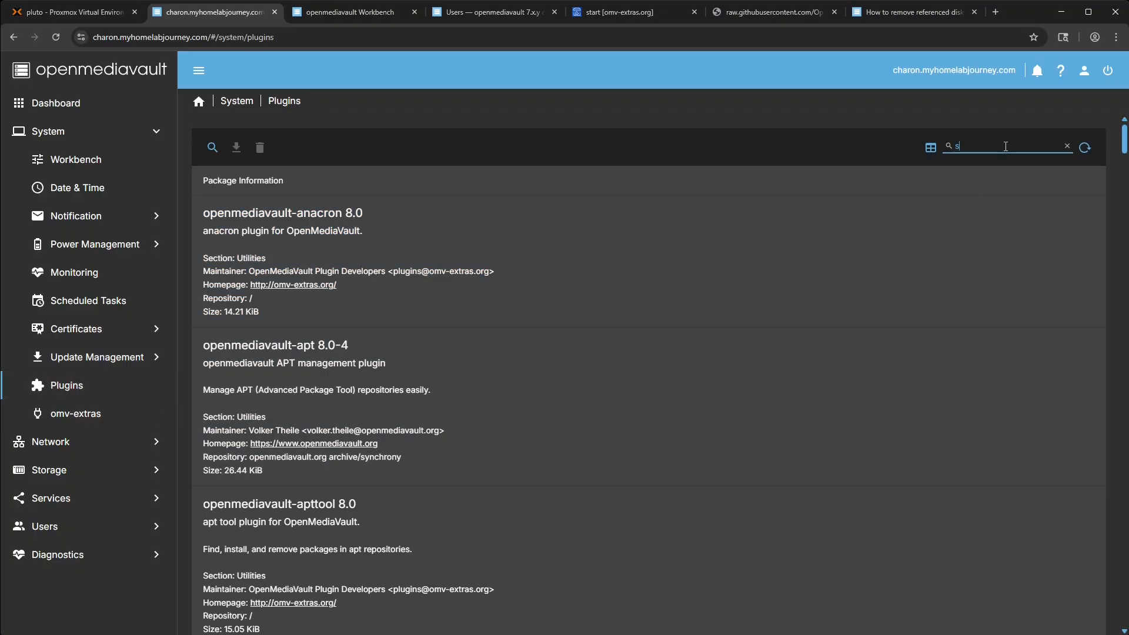
{"action": "type", "text": "nap"}
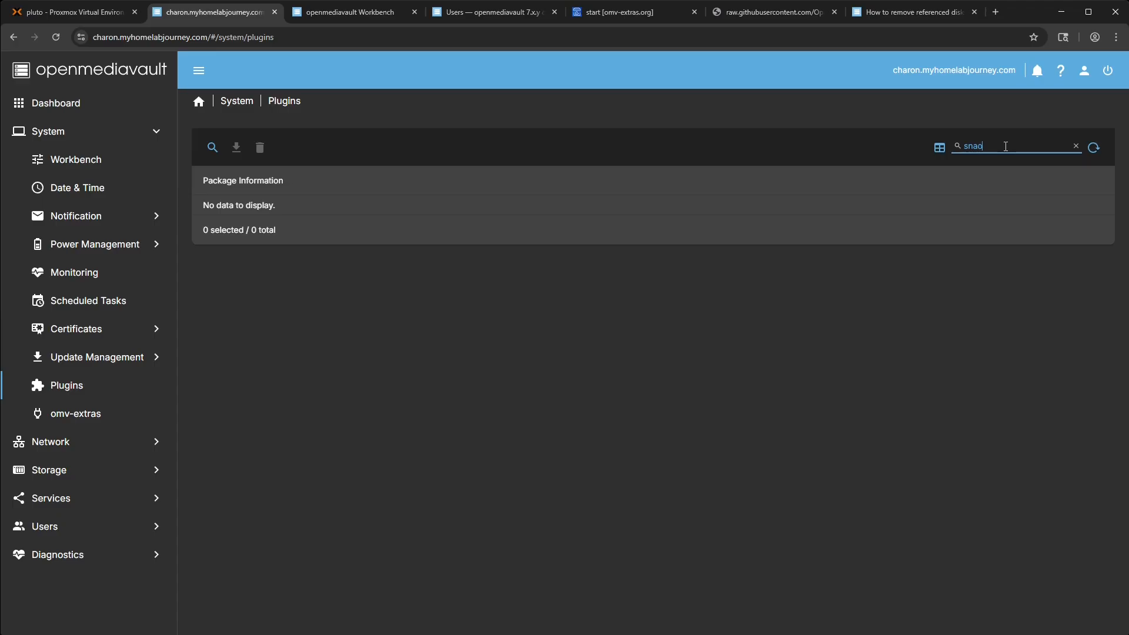
{"action": "type", "text": "ra"}
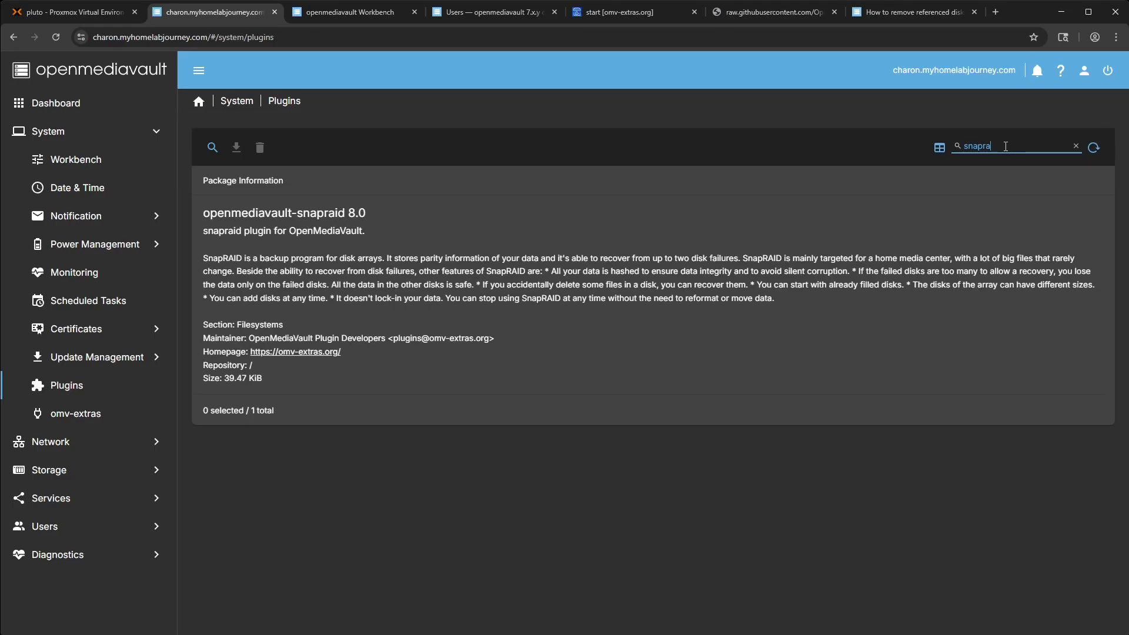
{"action": "type", "text": "id"}
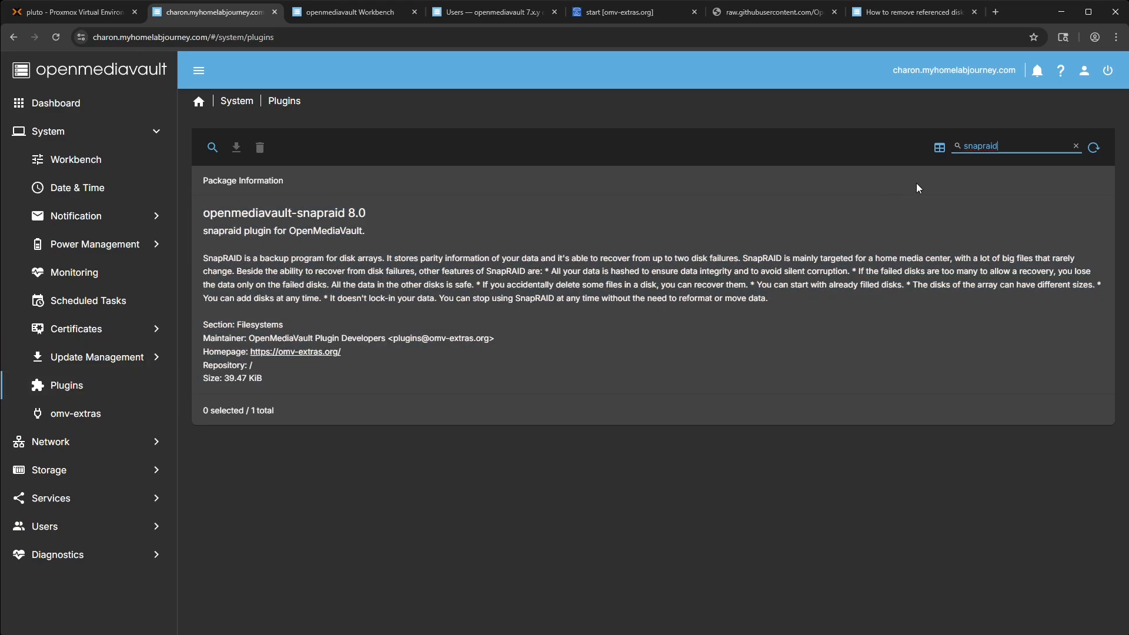
Step: Search the plugins for ref, then clear the filter and browse the full plugin list
{"action": "double_click", "coordinate": [997, 146]}
{"action": "type", "text": "refer"}
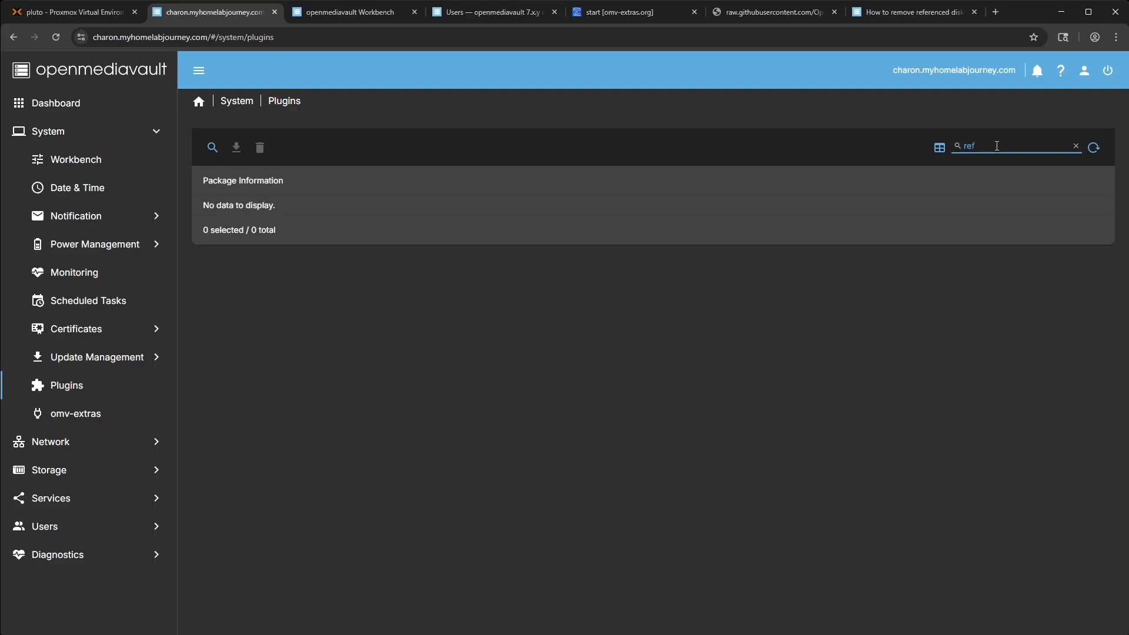
{"action": "key", "text": "BackSpace"}
{"action": "key", "text": "BackSpace"}
{"action": "key", "text": "BackSpace"}
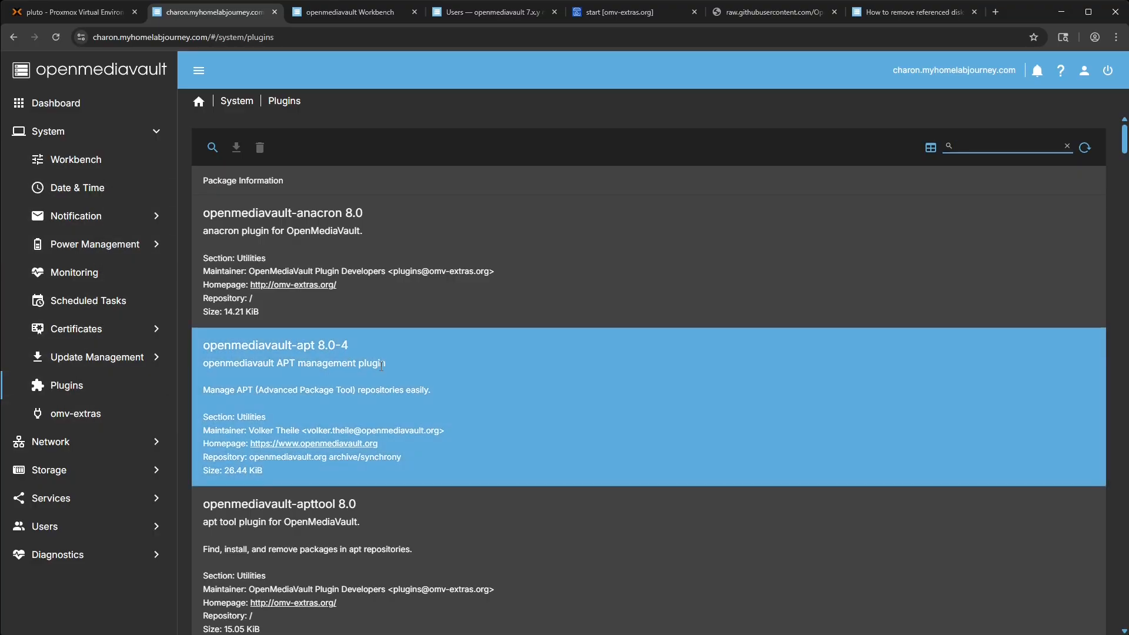
{"action": "scroll", "coordinate": [347, 378], "scroll_direction": "down", "scroll_amount": 3}
{"action": "scroll", "coordinate": [347, 379], "scroll_direction": "up", "scroll_amount": 3}
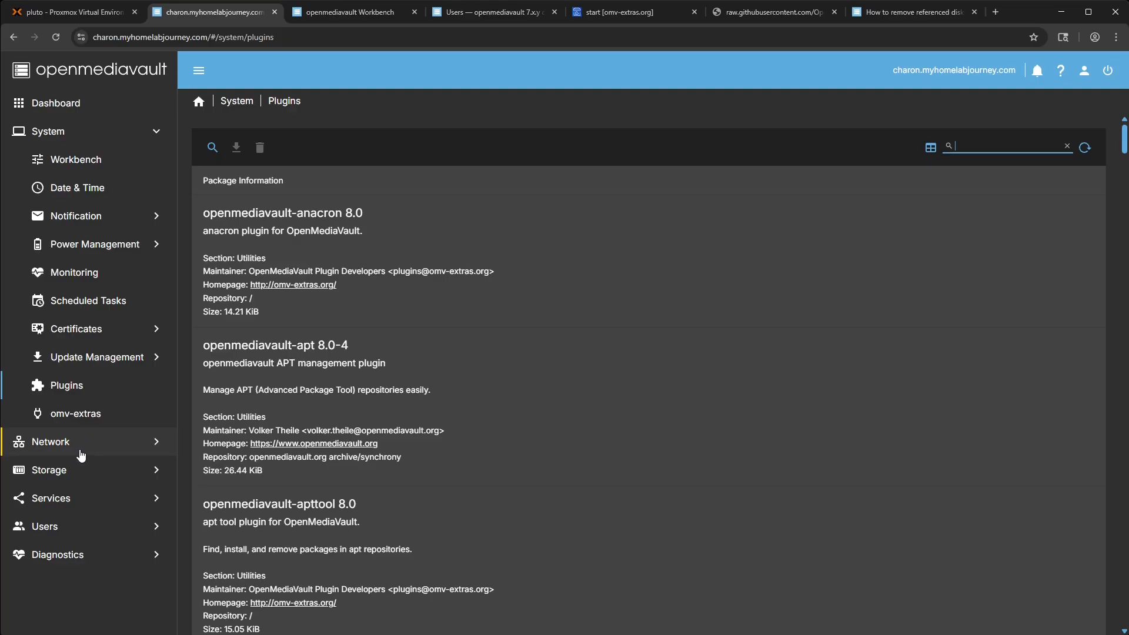
Step: Review the storage disks, the S.M.A.R.T. section and the file systems list
{"action": "left_click", "coordinate": [83, 471]}
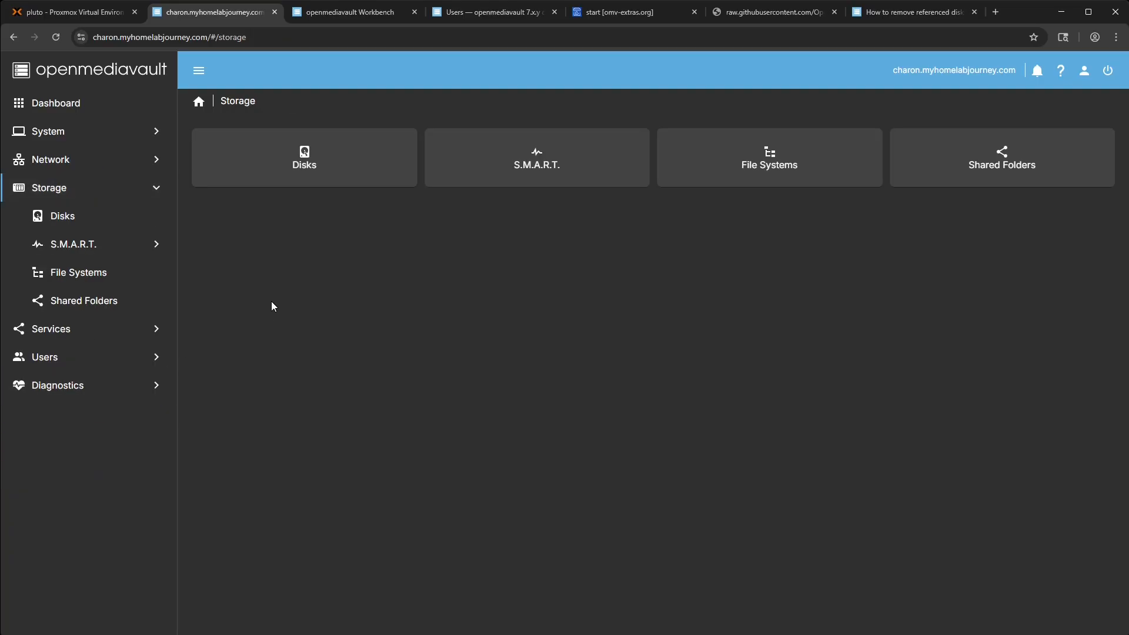
{"action": "left_click", "coordinate": [65, 220]}
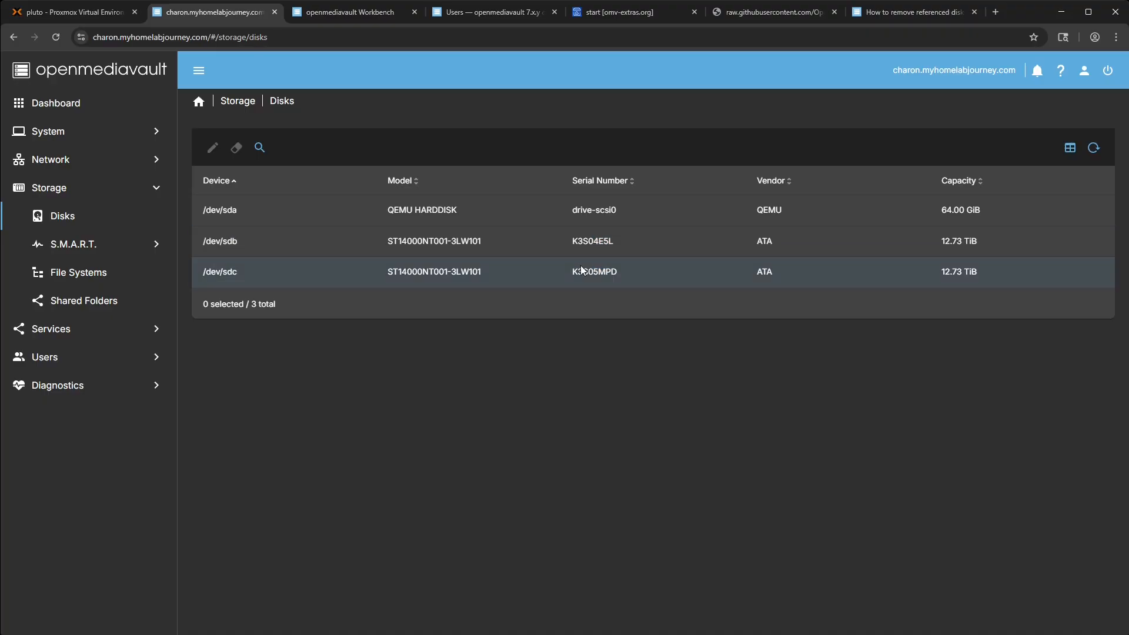
{"action": "left_click", "coordinate": [90, 247]}
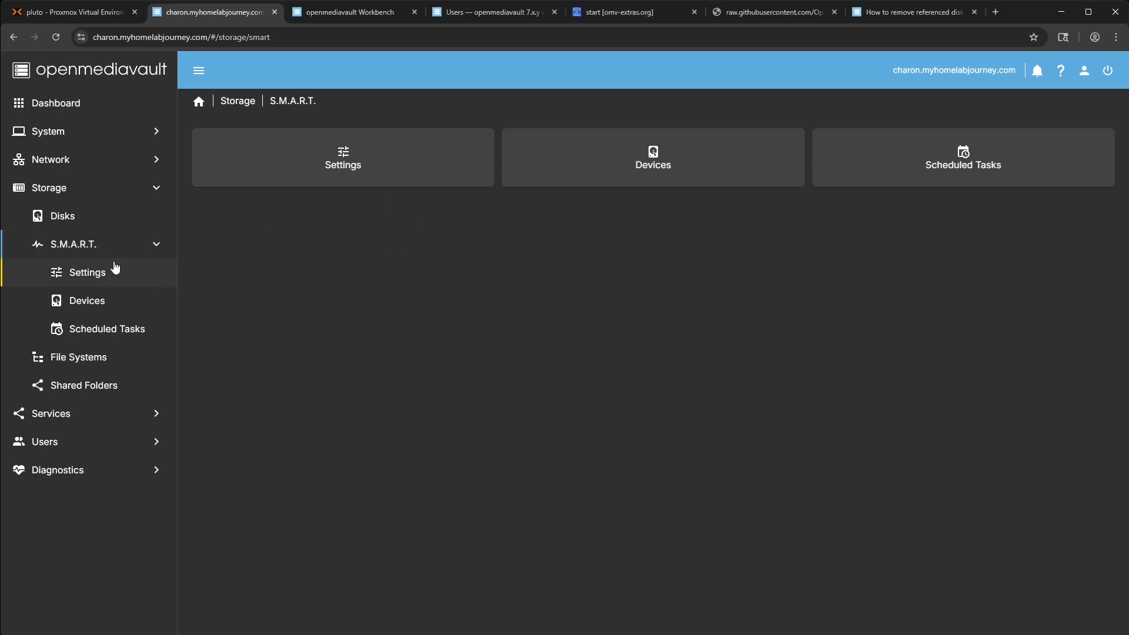
{"action": "left_click", "coordinate": [89, 357]}
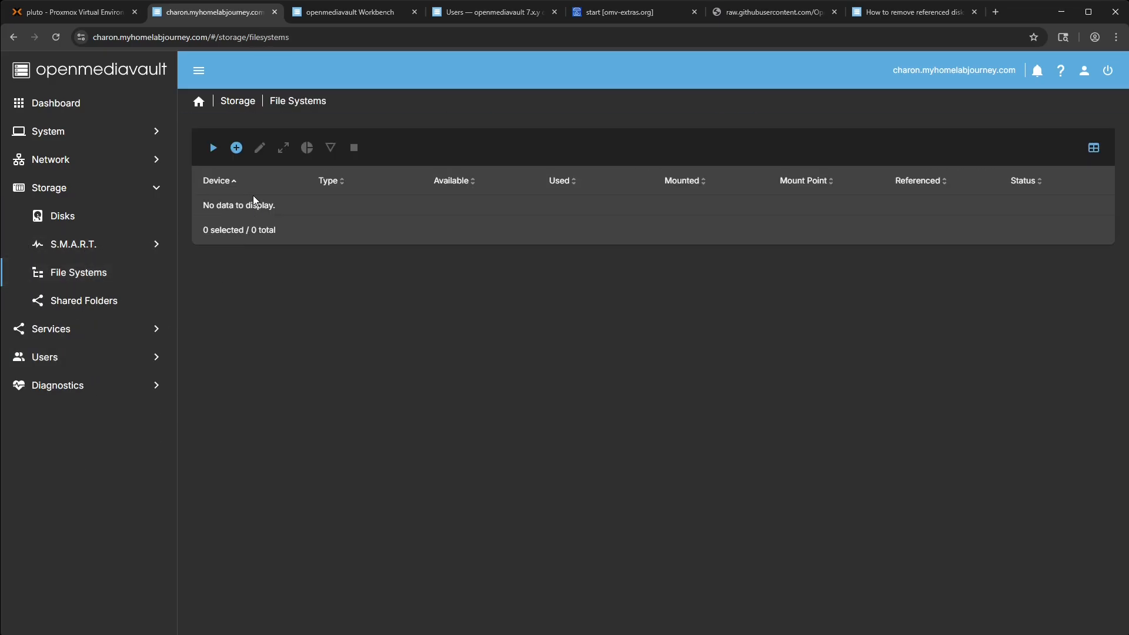
Step: Examine the creation options for a BTRFS file system with the RAID1 profile and its selectable devices, then discard the form
{"action": "left_click", "coordinate": [237, 148]}
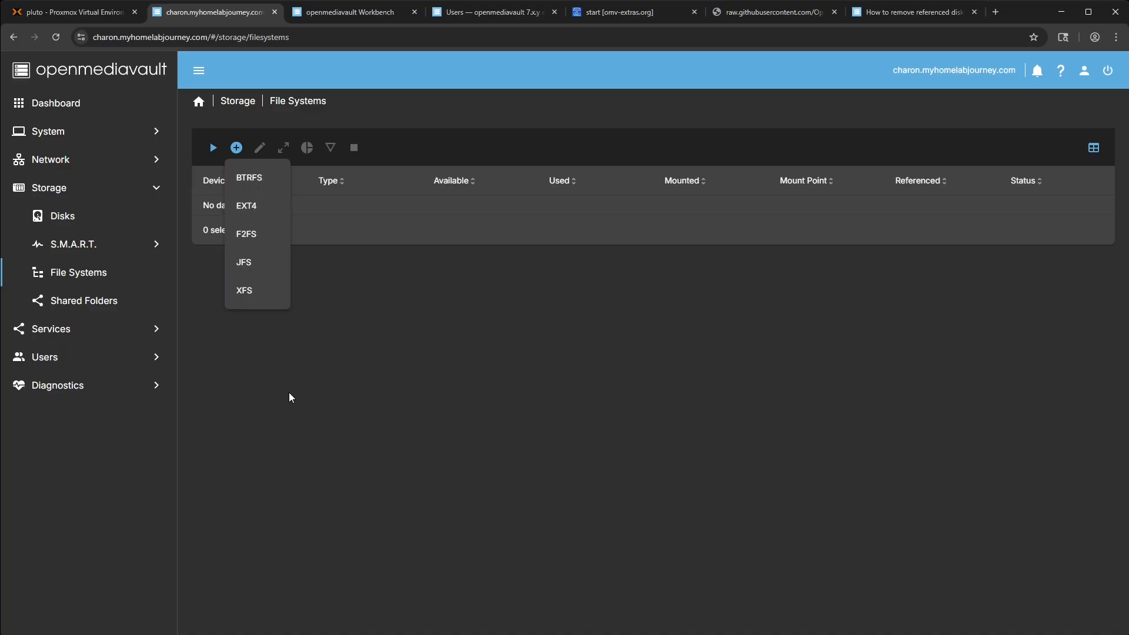
{"action": "left_click", "coordinate": [253, 190]}
{"action": "left_click", "coordinate": [296, 203]}
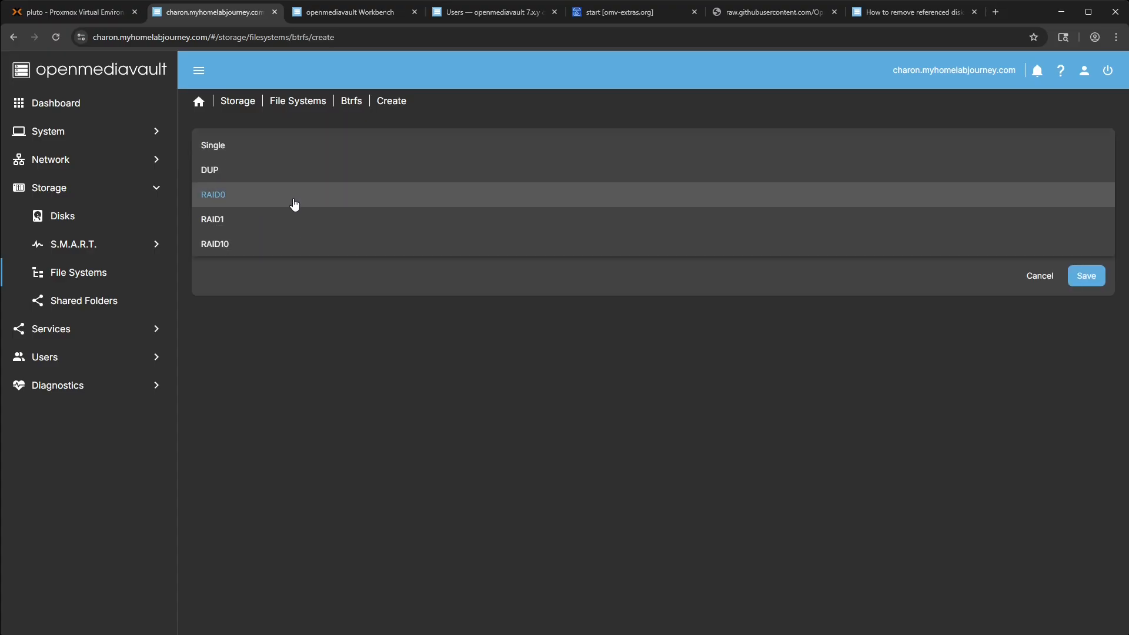
{"action": "left_click", "coordinate": [257, 220]}
{"action": "left_click", "coordinate": [267, 234]}
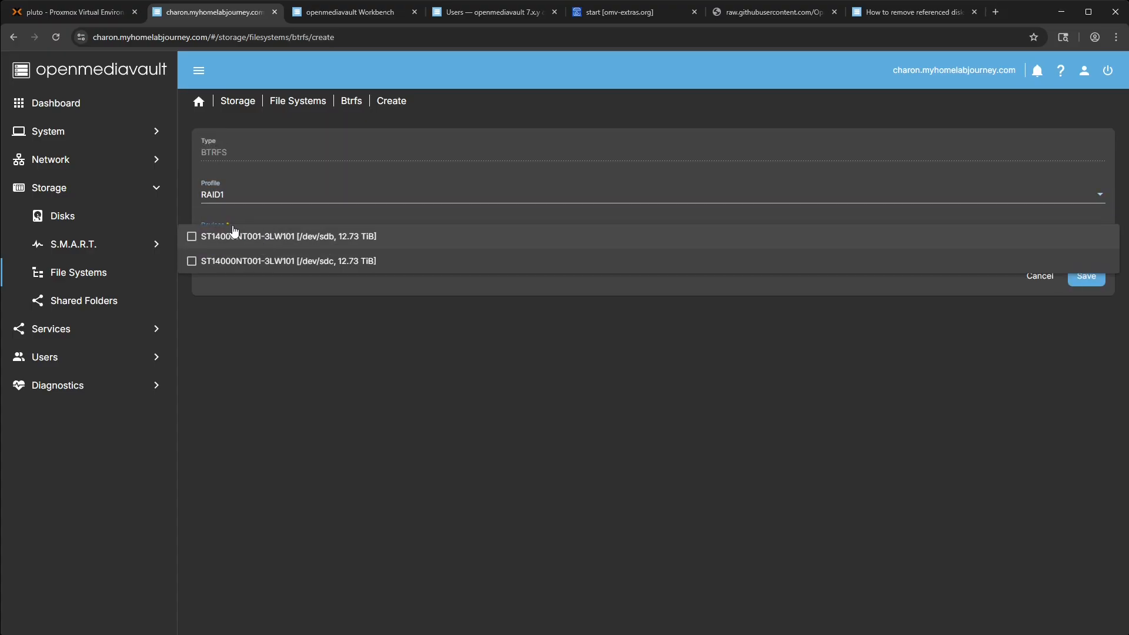
{"action": "left_click", "coordinate": [920, 355]}
{"action": "left_click", "coordinate": [1027, 284]}
{"action": "left_click", "coordinate": [713, 375]}
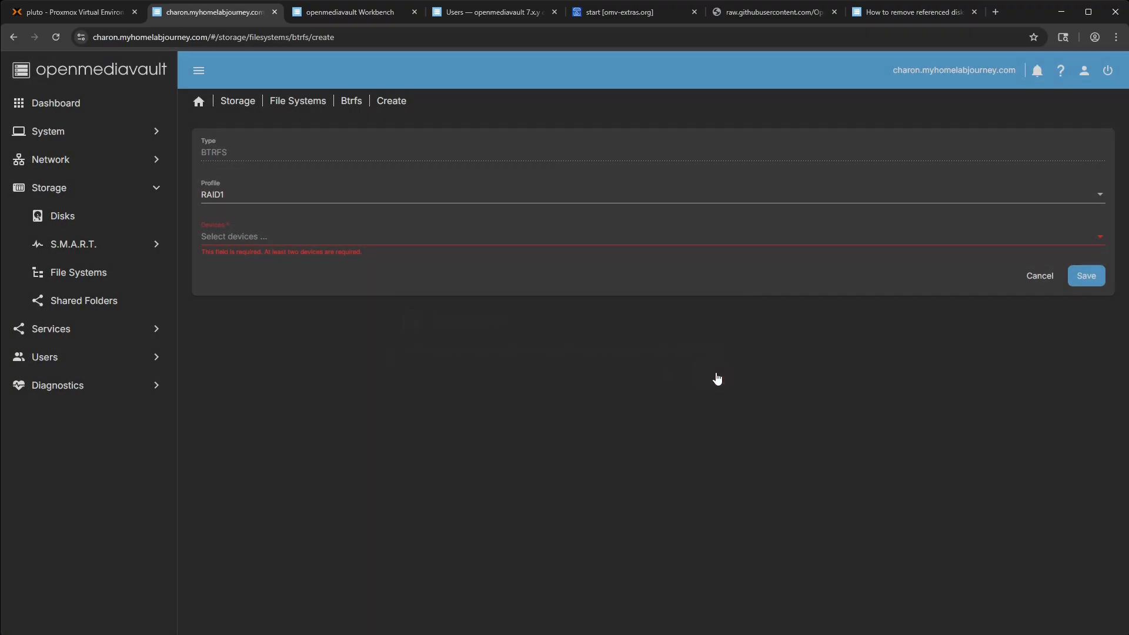
Step: Review the S.M.A.R.T. settings, including the choices for the temperature difference and maximum
{"action": "left_click", "coordinate": [70, 243]}
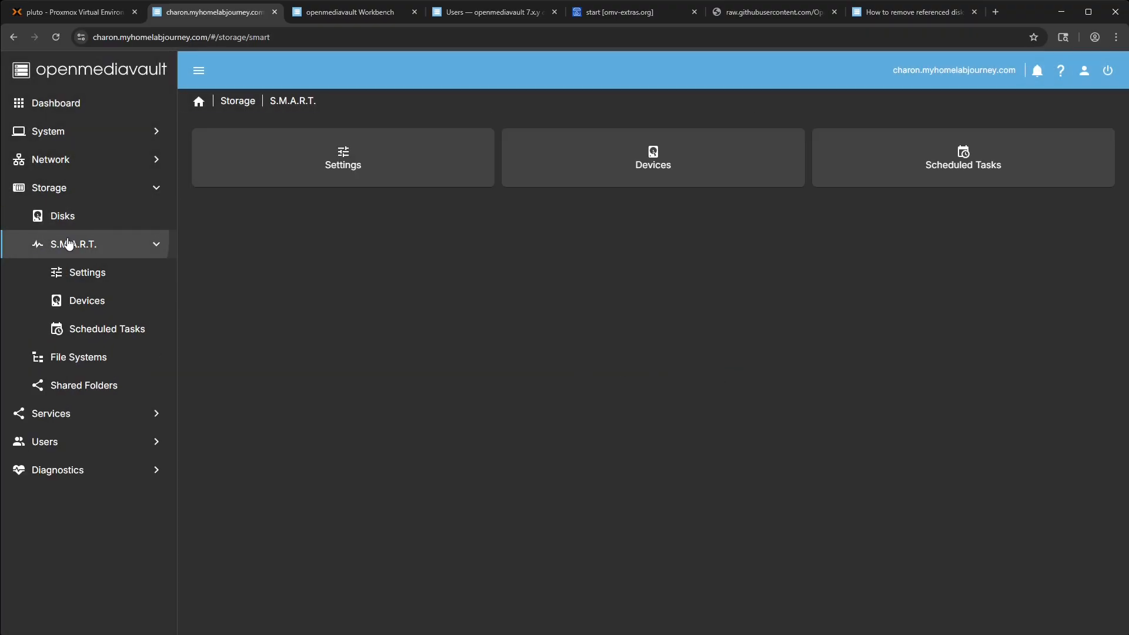
{"action": "left_click", "coordinate": [367, 172]}
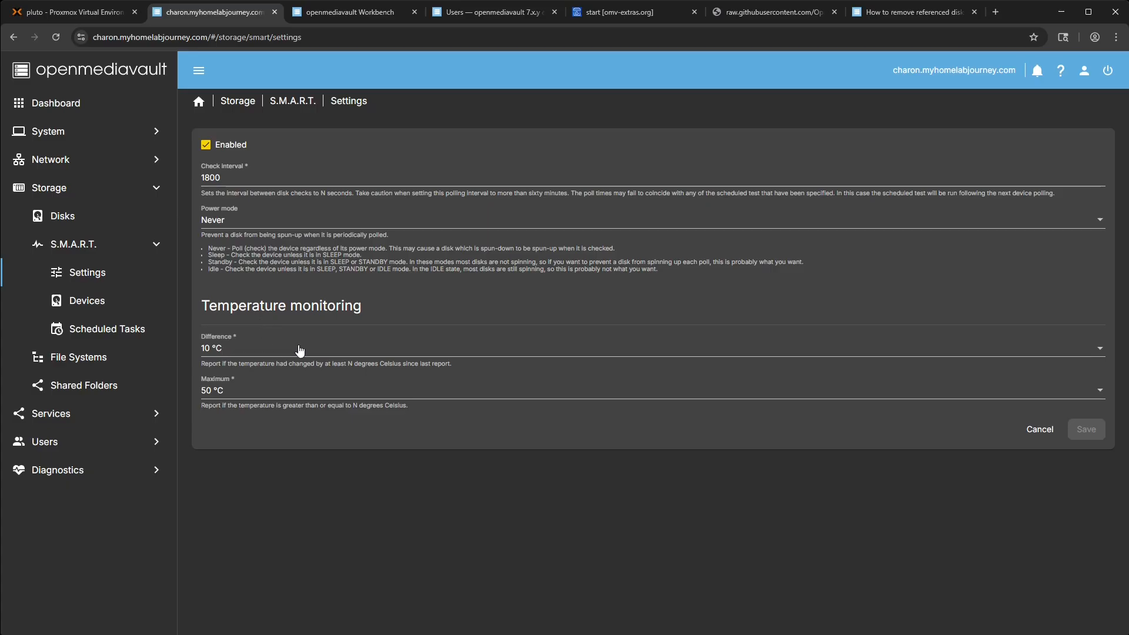
{"action": "left_click", "coordinate": [239, 354]}
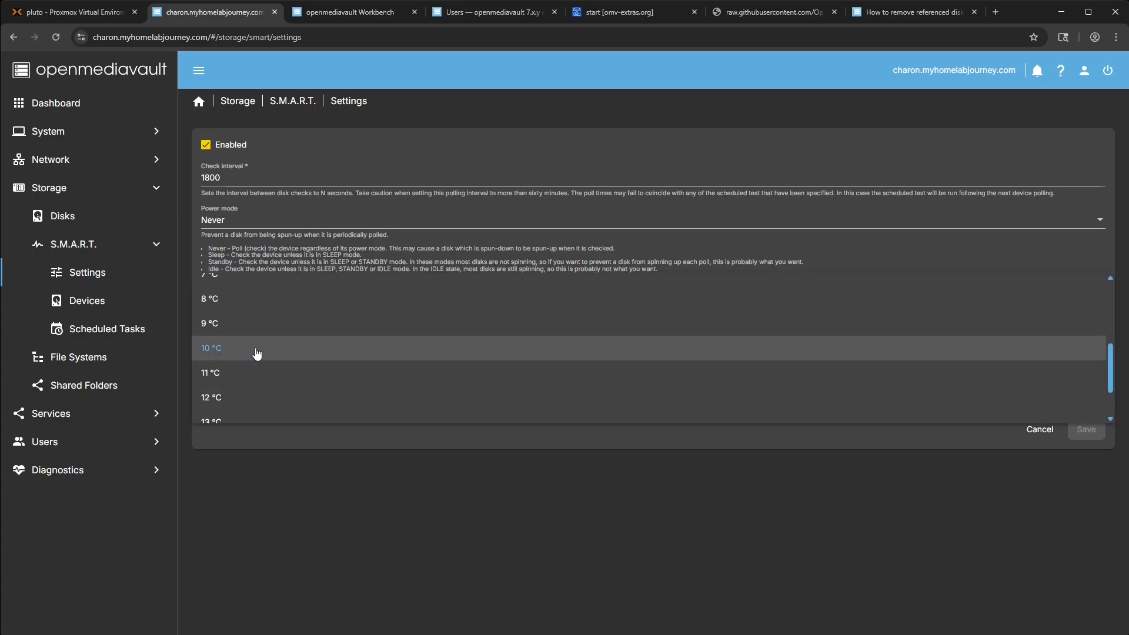
{"action": "left_click", "coordinate": [257, 352]}
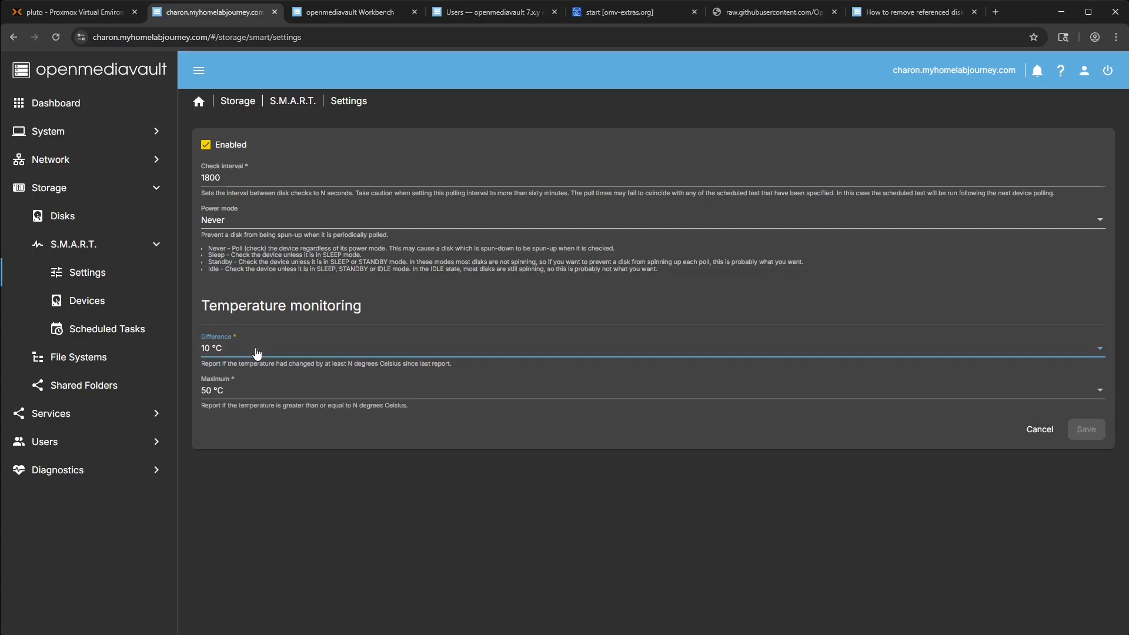
{"action": "left_click", "coordinate": [250, 393]}
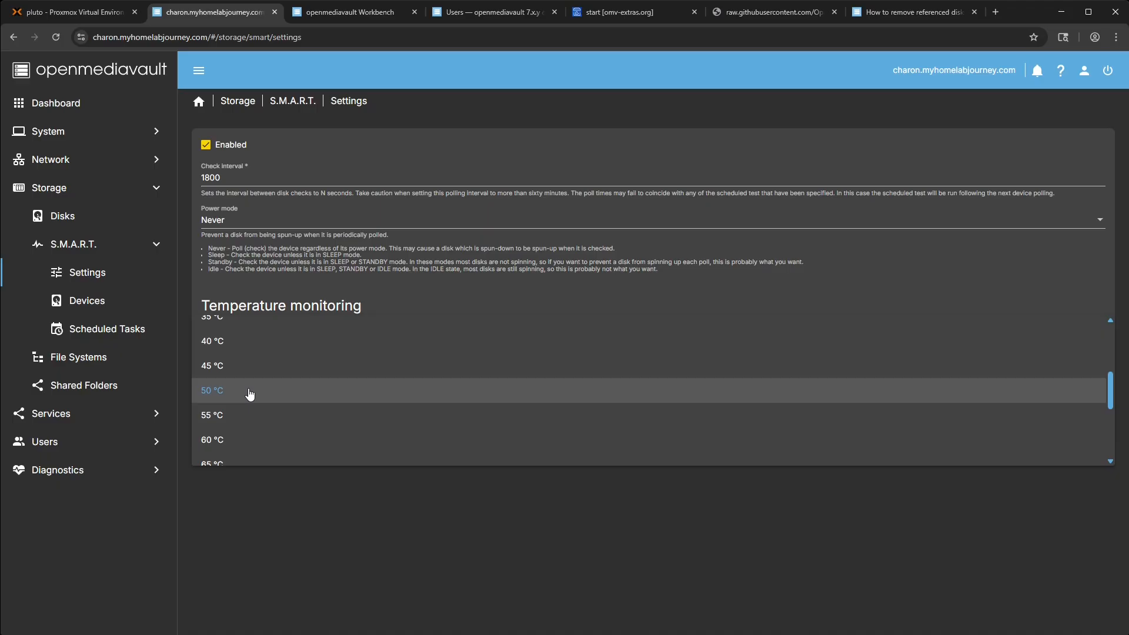
{"action": "left_click", "coordinate": [250, 393]}
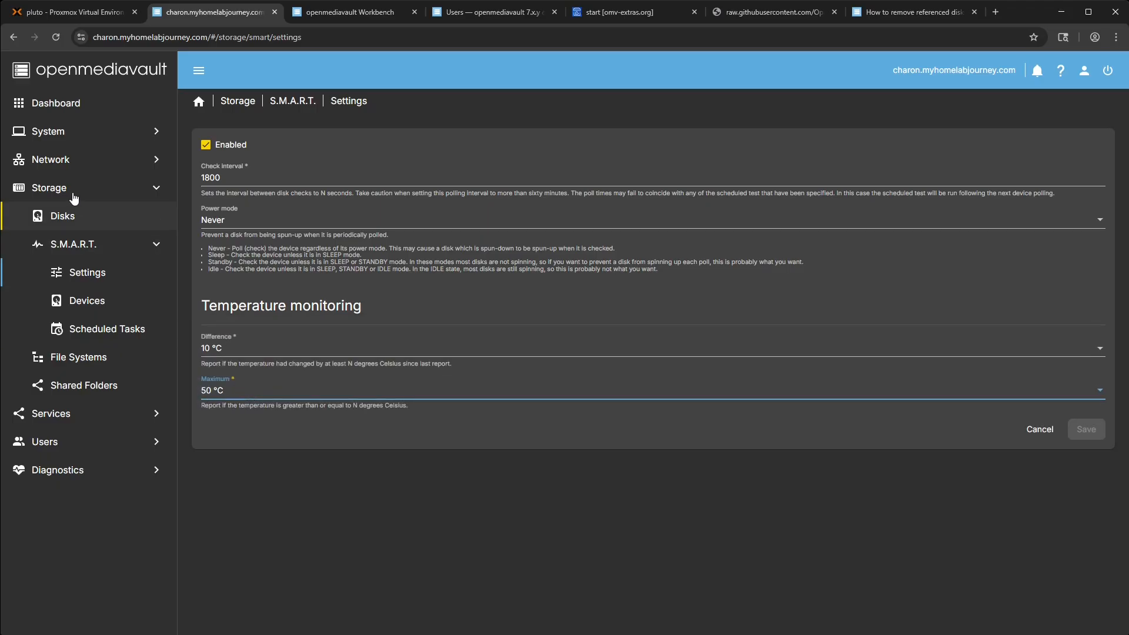
Step: Review the dashboard's disk temperature and S.M.A.R.T. status widgets and the storage disks list
{"action": "left_click", "coordinate": [53, 106]}
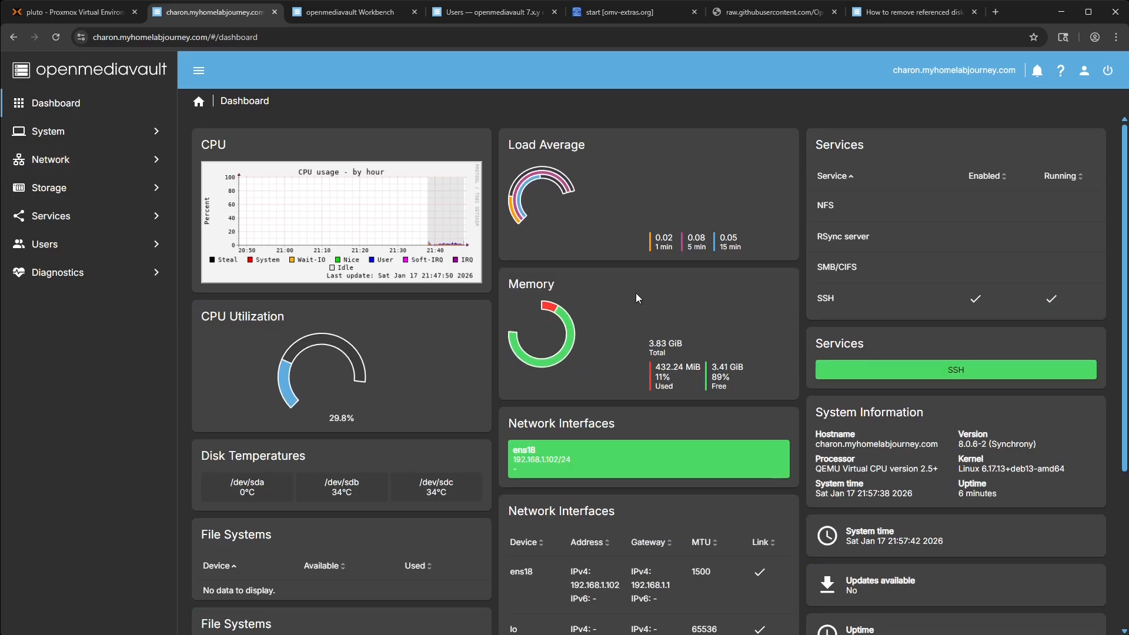
{"action": "scroll", "coordinate": [715, 331], "scroll_direction": "down", "scroll_amount": 4}
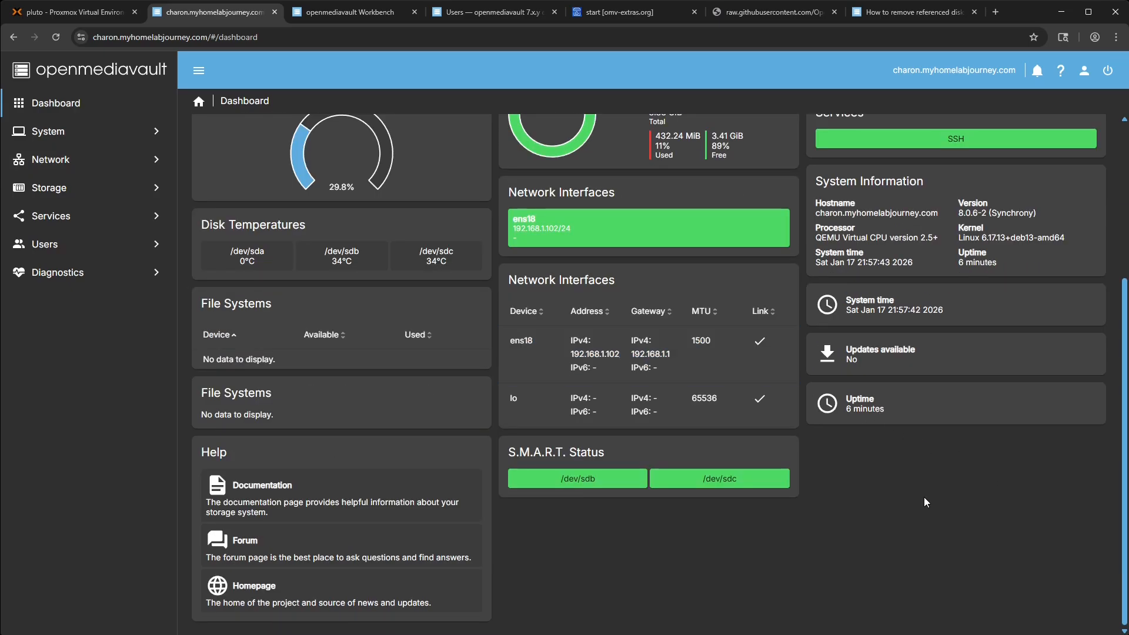
{"action": "scroll", "coordinate": [923, 497], "scroll_direction": "up", "scroll_amount": 4}
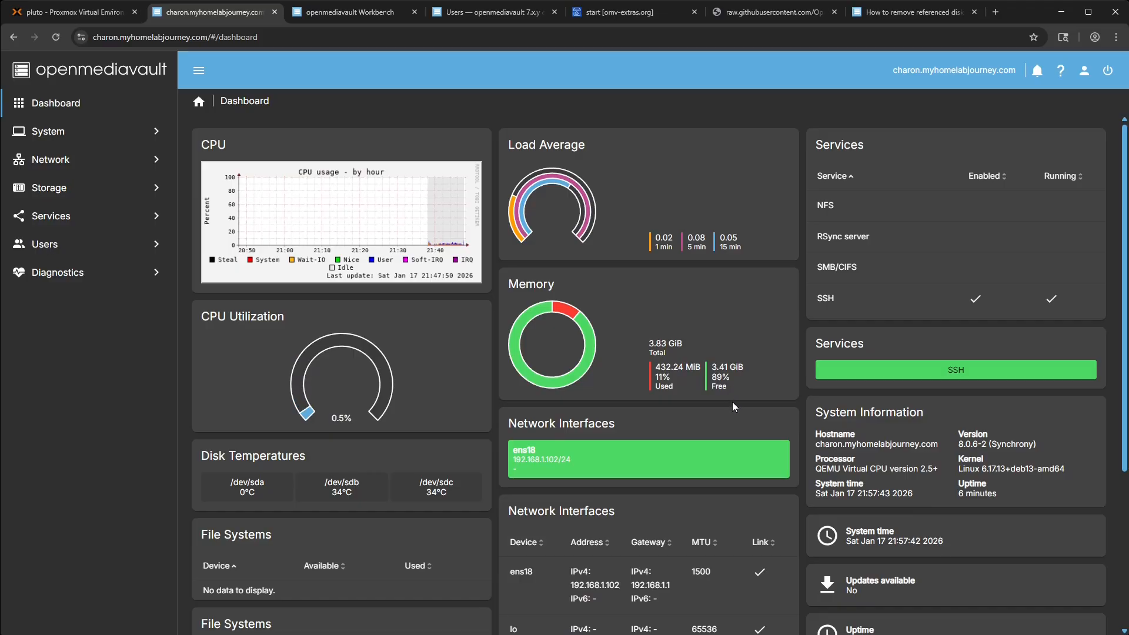
{"action": "left_click", "coordinate": [56, 198]}
{"action": "left_click", "coordinate": [79, 222]}
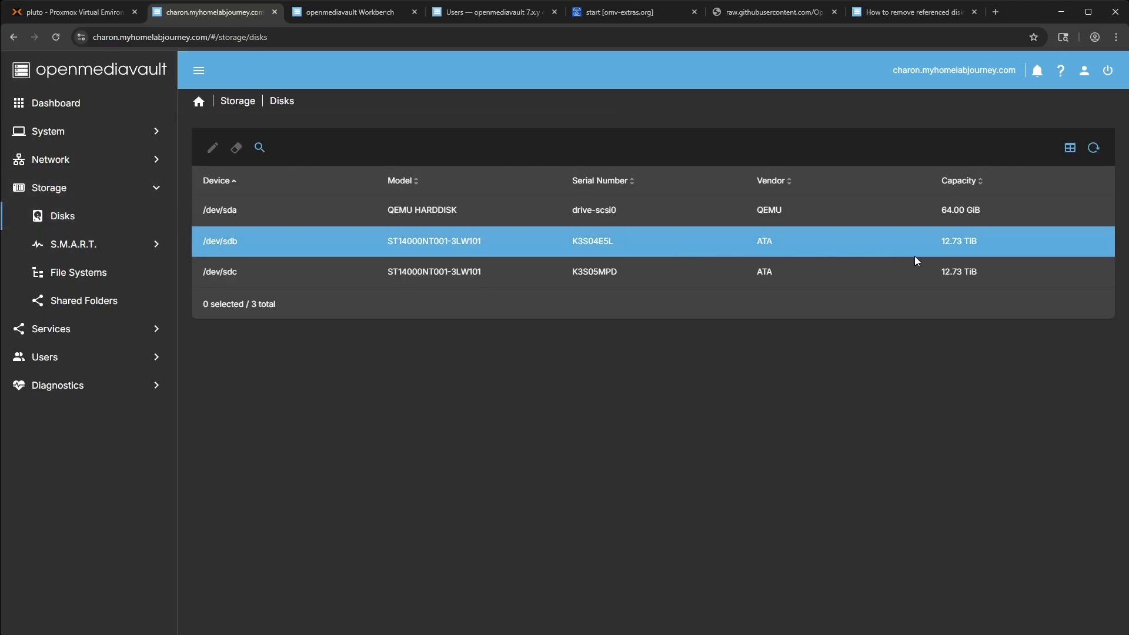
Step: Examine the S.M.A.R.T. monitoring options of the /dev/sdb and /dev/sda devices, leaving each form without saving
{"action": "left_click", "coordinate": [98, 250]}
{"action": "left_click", "coordinate": [89, 301]}
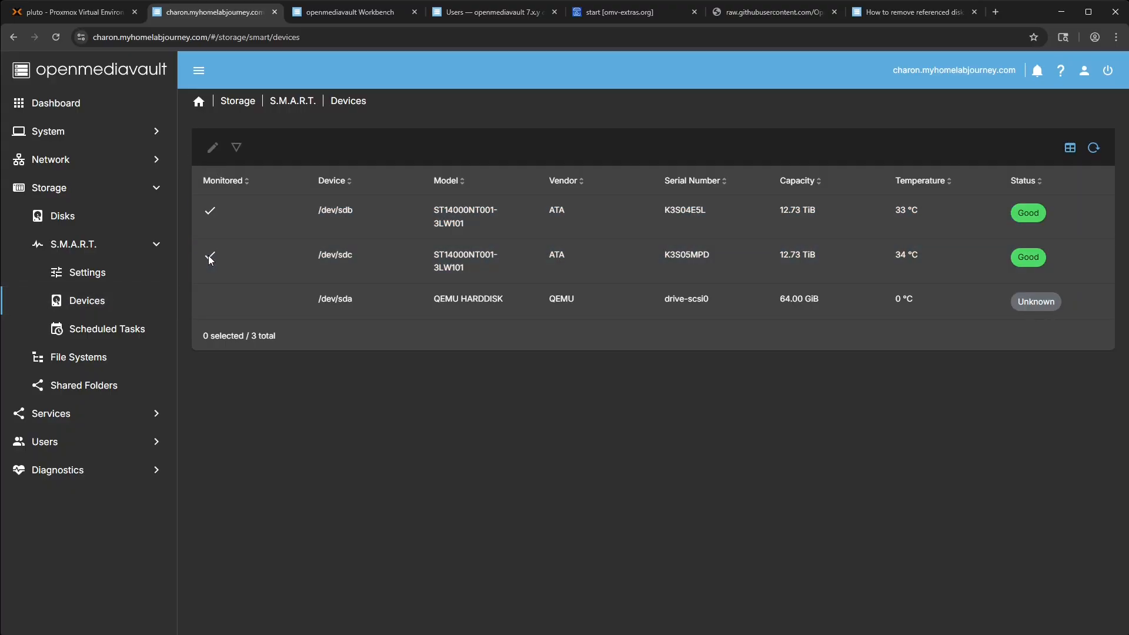
{"action": "left_click", "coordinate": [212, 209]}
{"action": "left_click", "coordinate": [213, 147]}
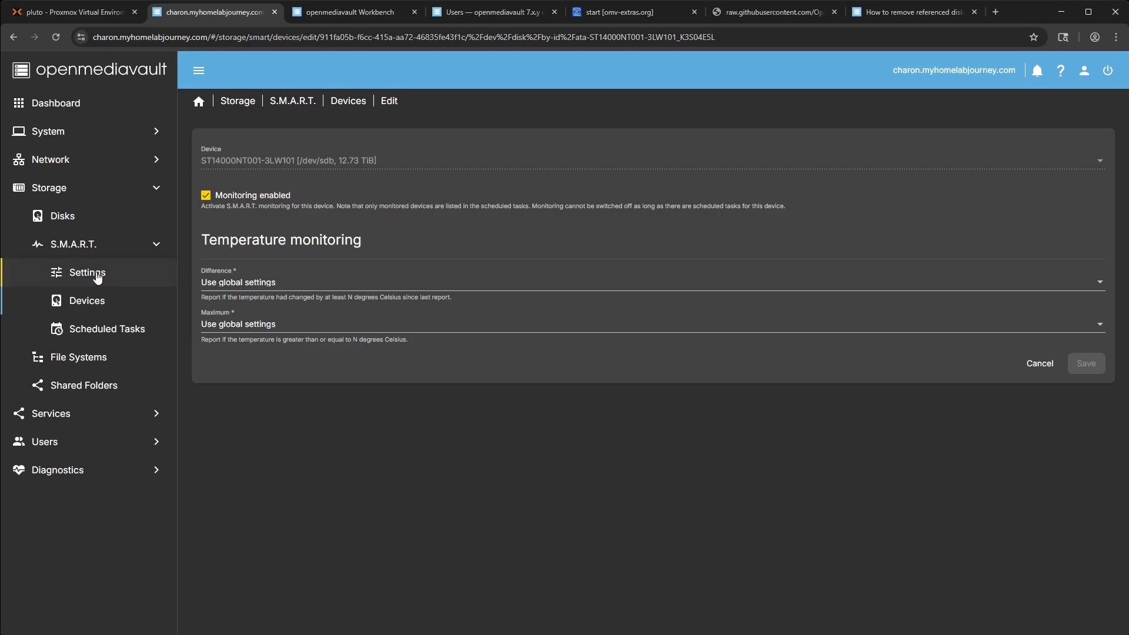
{"action": "left_click", "coordinate": [93, 302]}
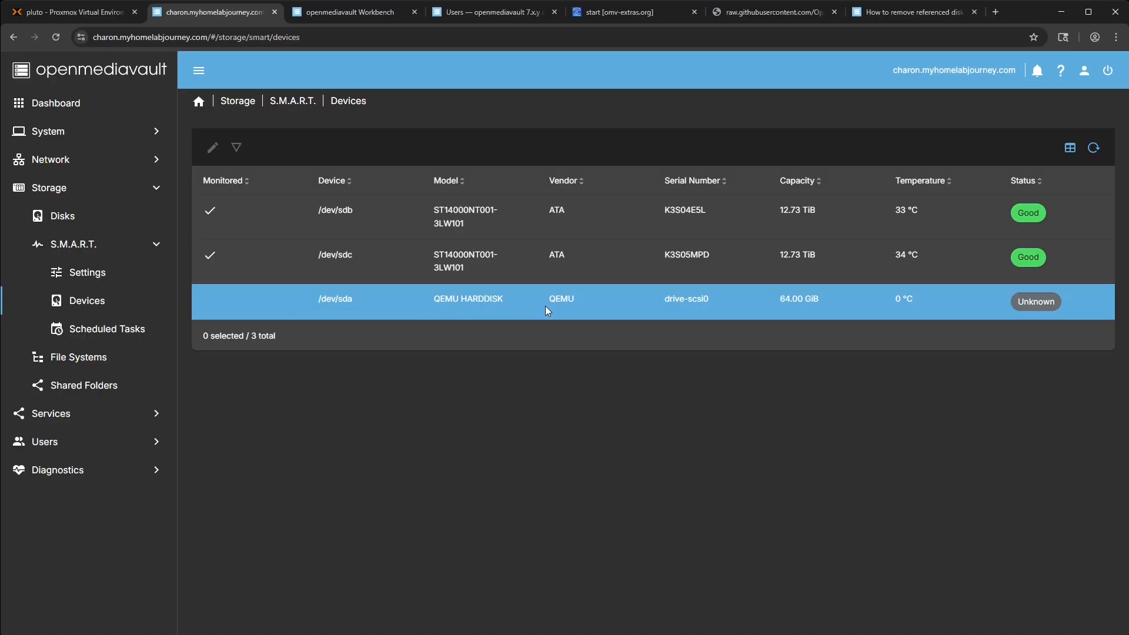
{"action": "left_click", "coordinate": [547, 306]}
{"action": "left_click", "coordinate": [213, 147]}
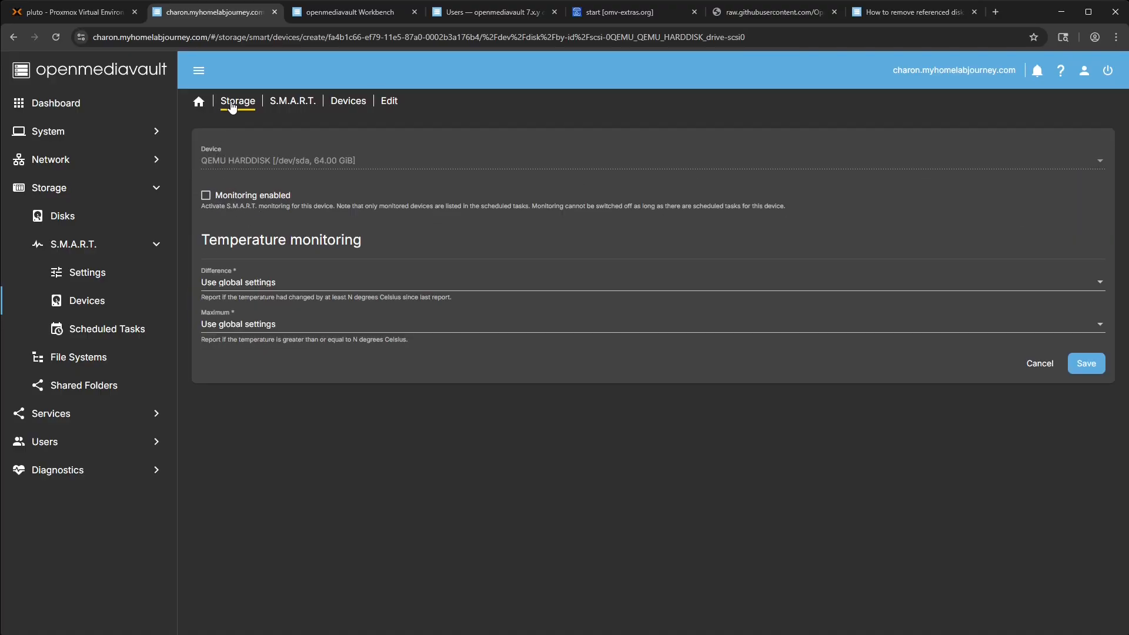
{"action": "left_click", "coordinate": [348, 101]}
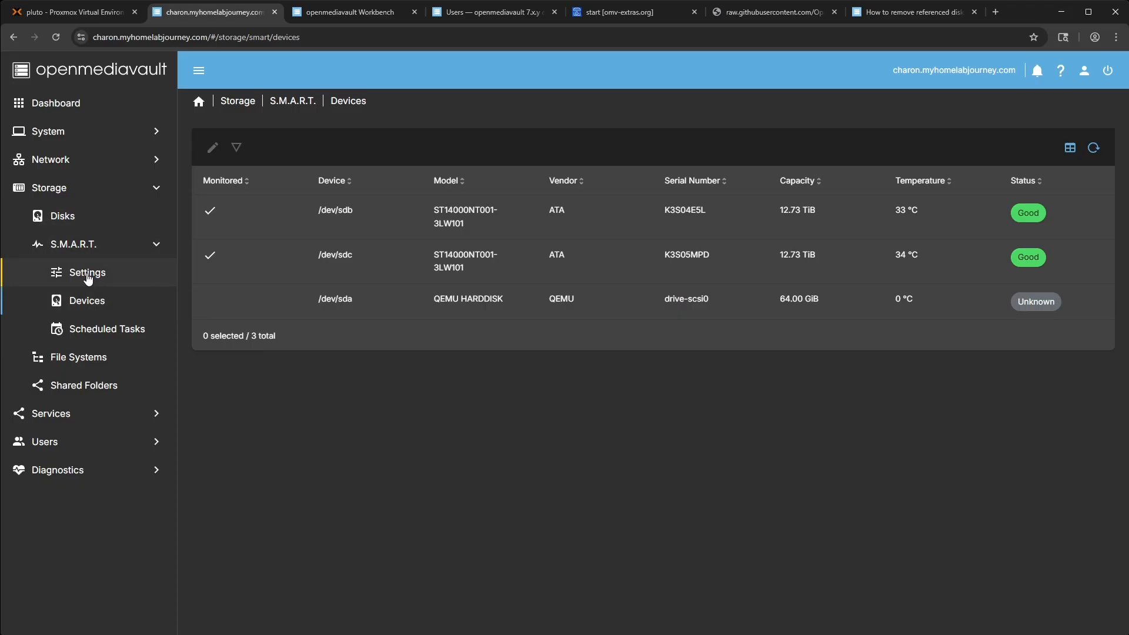
Step: Examine a new BTRFS file system's RAID1 profile and device choices, then leave the form without creating it
{"action": "left_click", "coordinate": [83, 357]}
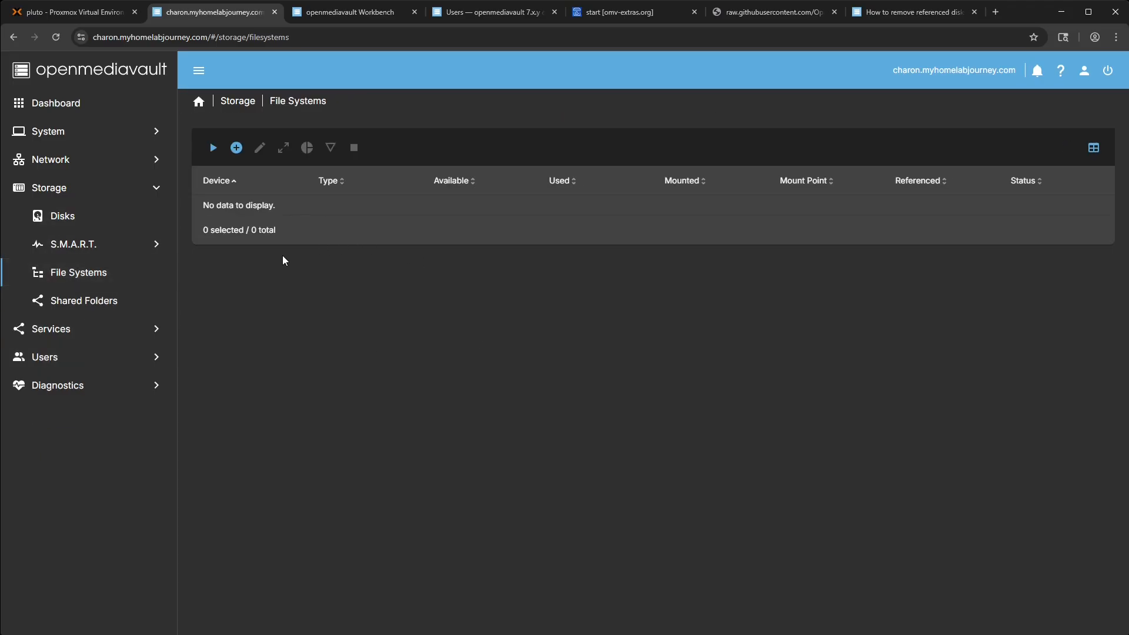
{"action": "left_click", "coordinate": [236, 148]}
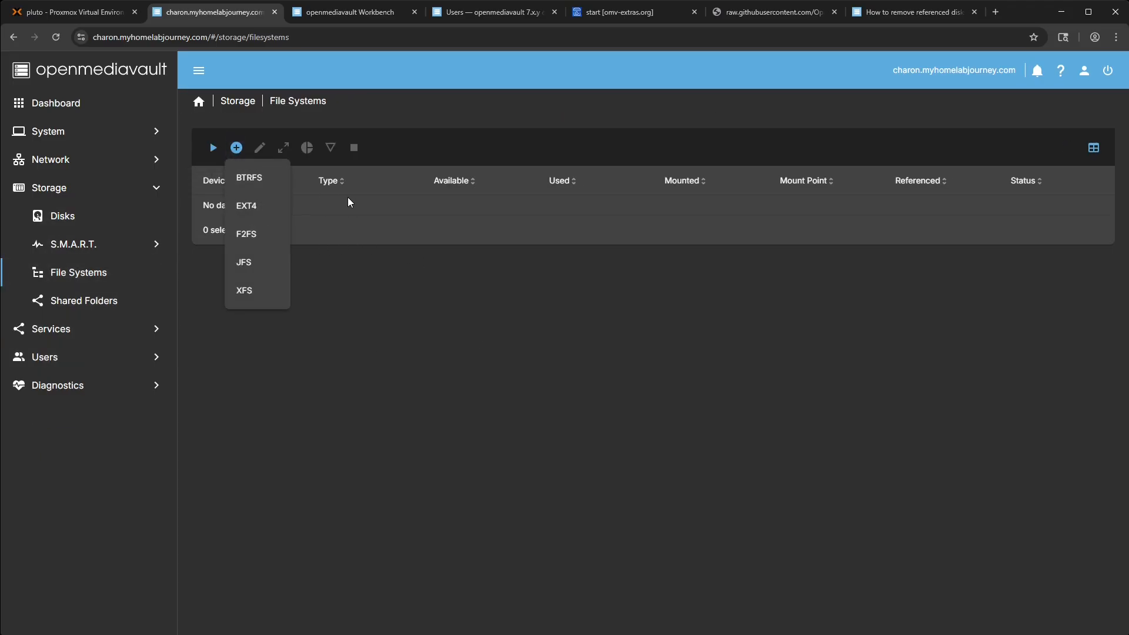
{"action": "left_click", "coordinate": [260, 184]}
{"action": "left_click", "coordinate": [285, 200]}
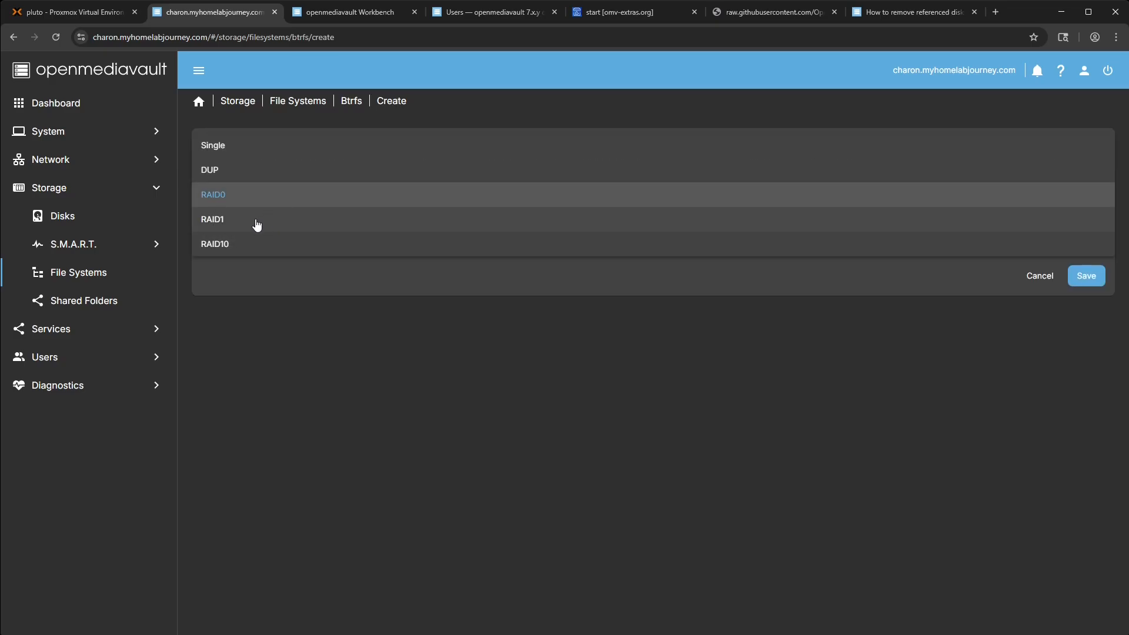
{"action": "left_click", "coordinate": [256, 219]}
{"action": "left_click", "coordinate": [306, 240]}
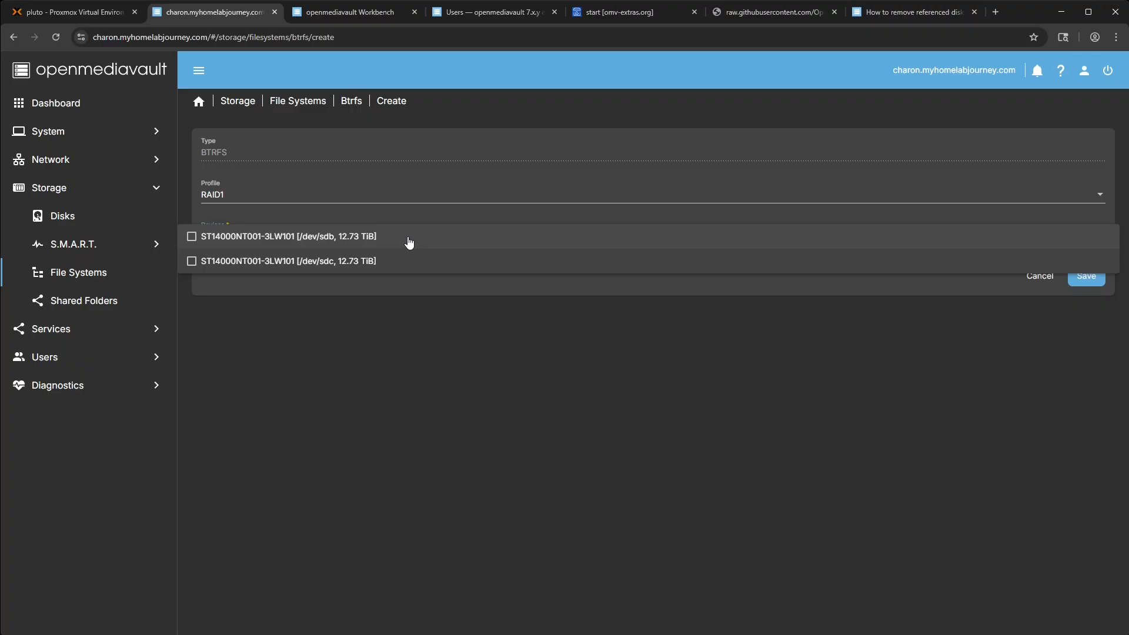
{"action": "left_click", "coordinate": [311, 104]}
{"action": "left_click", "coordinate": [706, 383]}
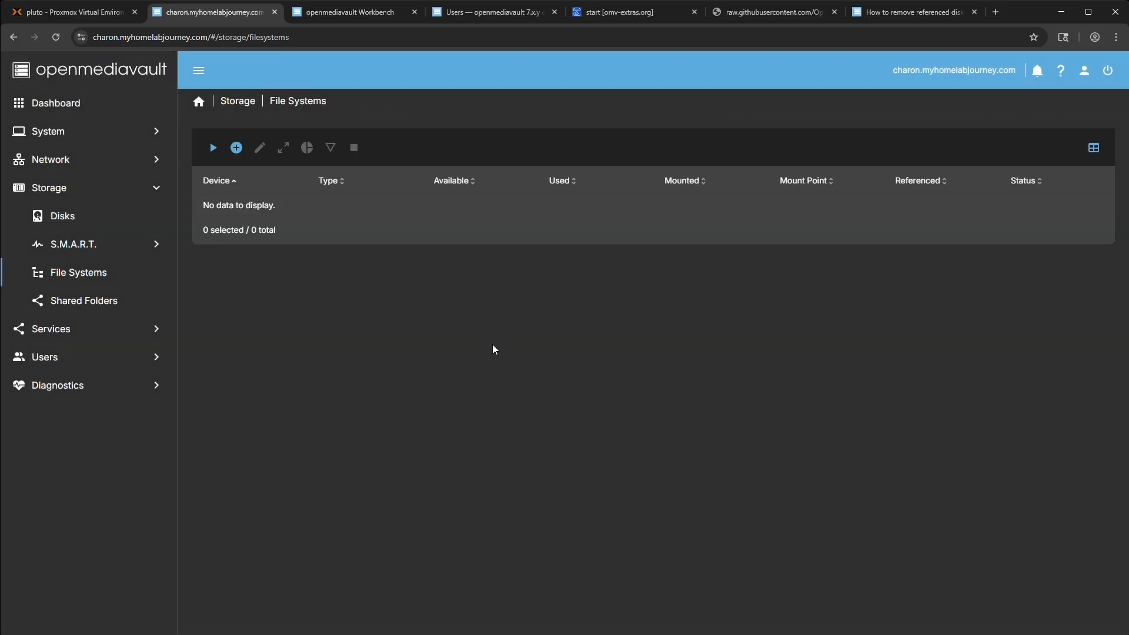
Step: Create an EXT4 file system on the ST14000NT001-3LW101 disk /dev/sdb and close the creation log once it ends
{"action": "left_click", "coordinate": [236, 148]}
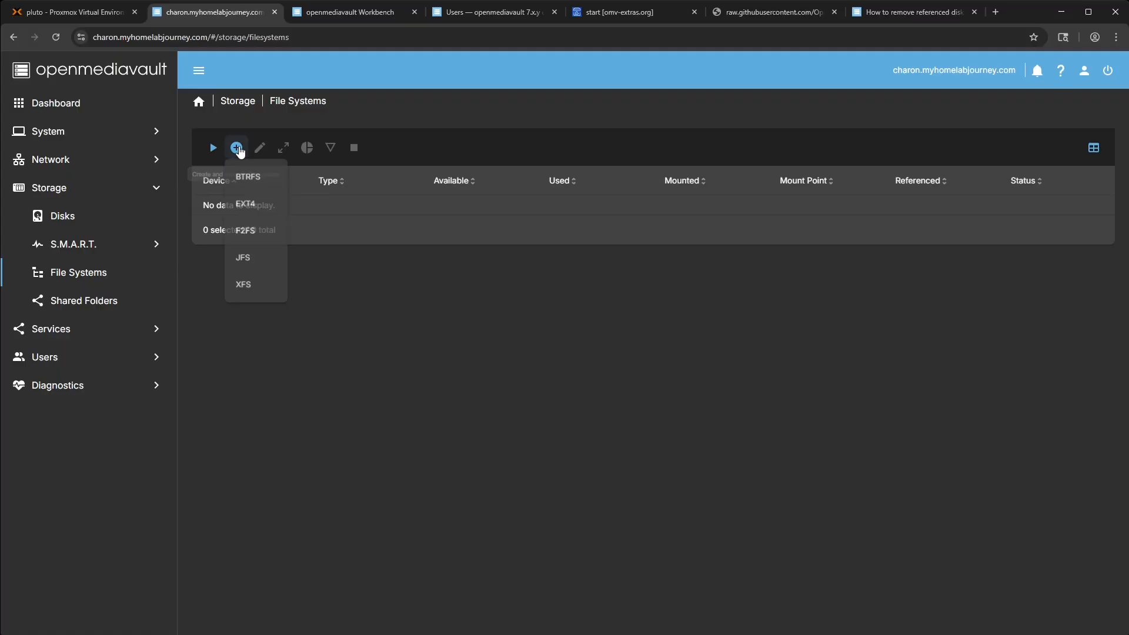
{"action": "left_click", "coordinate": [273, 206]}
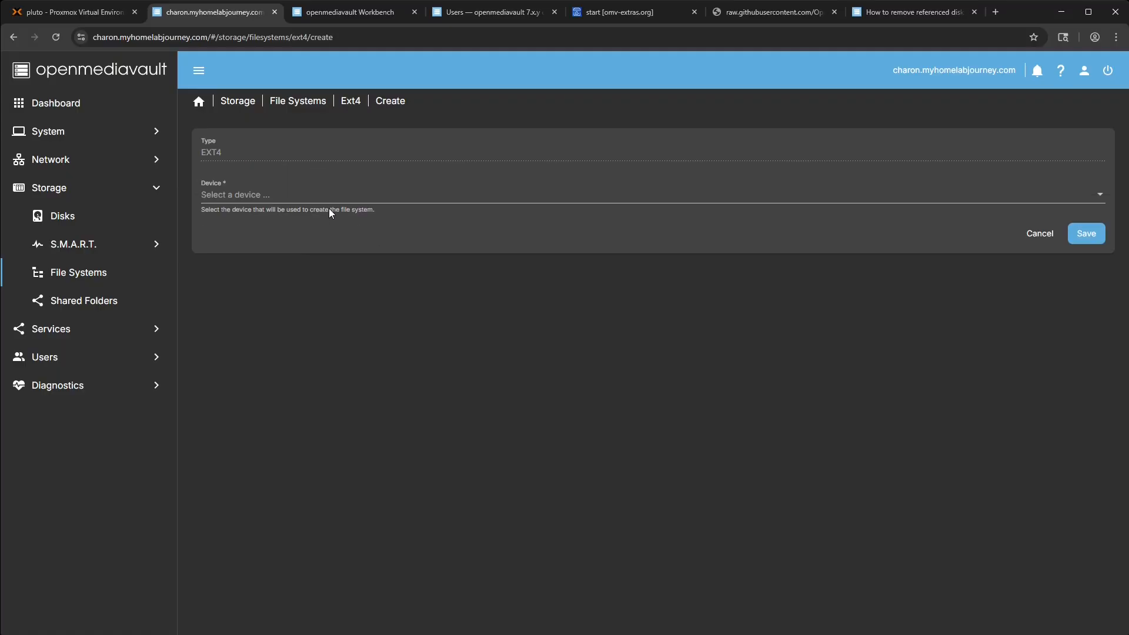
{"action": "left_click", "coordinate": [245, 197]}
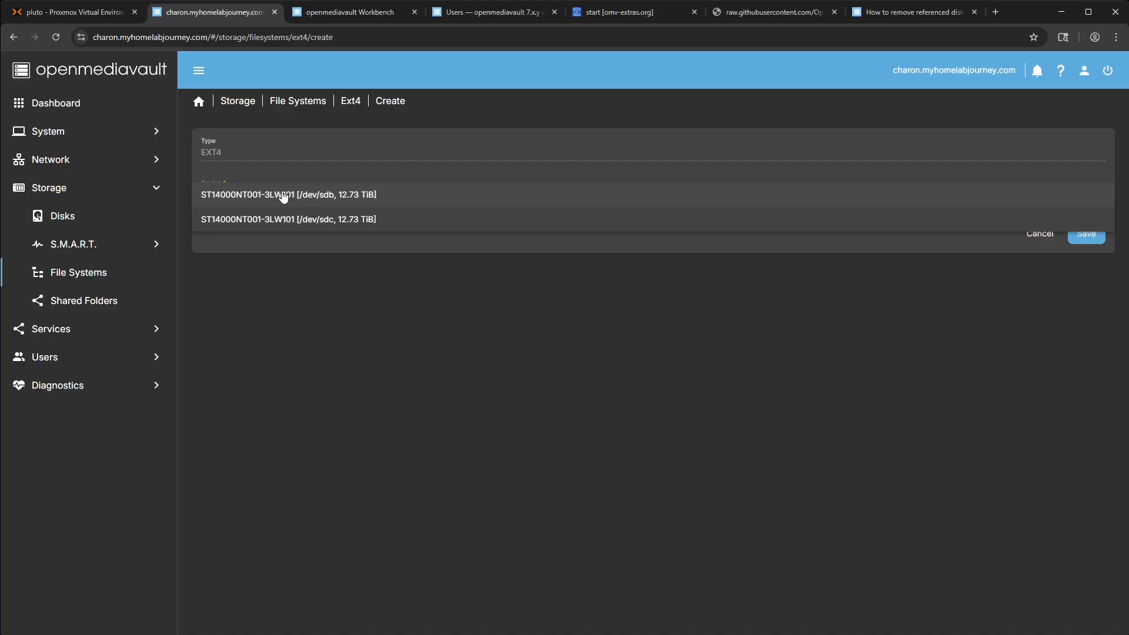
{"action": "left_click", "coordinate": [283, 195]}
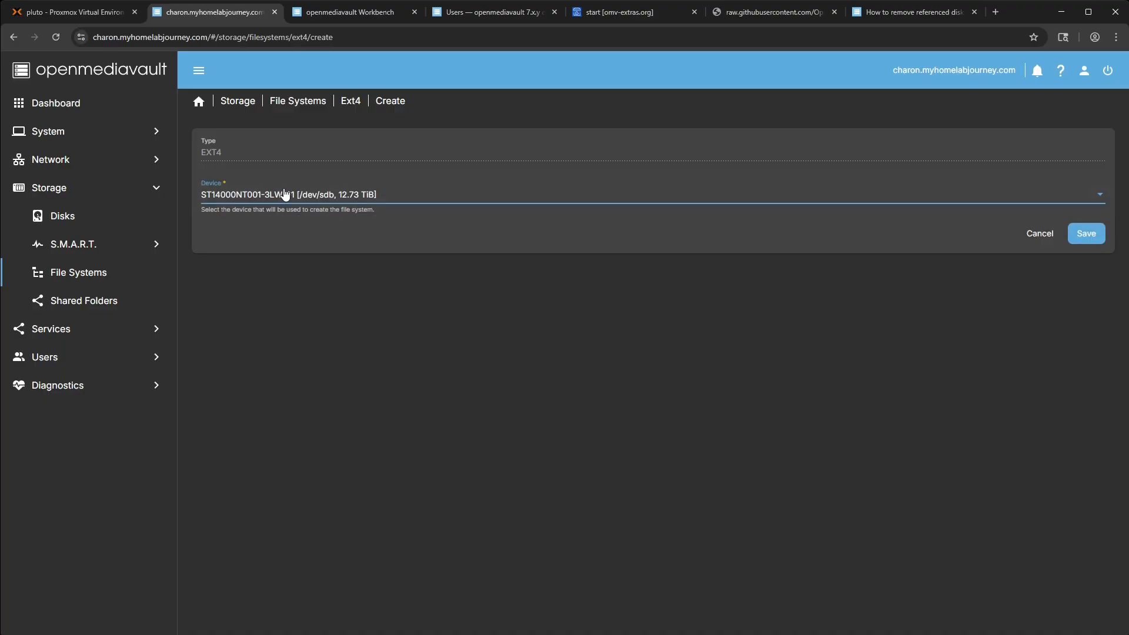
{"action": "left_click", "coordinate": [276, 201]}
{"action": "left_click", "coordinate": [455, 200]}
{"action": "left_click", "coordinate": [1081, 237]}
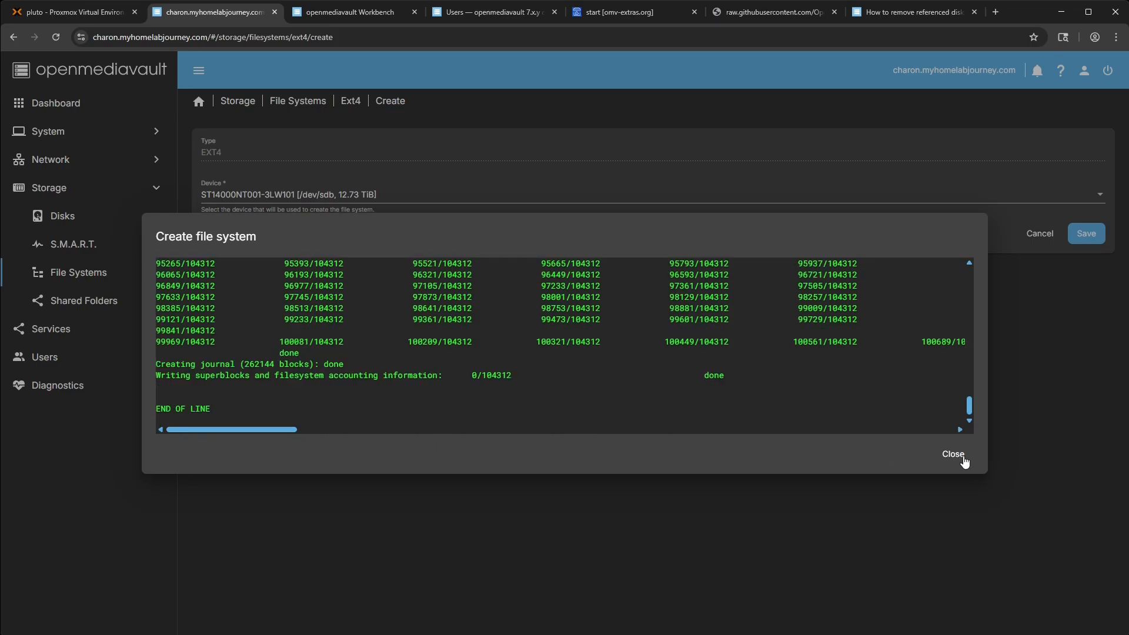
{"action": "left_click", "coordinate": [963, 458]}
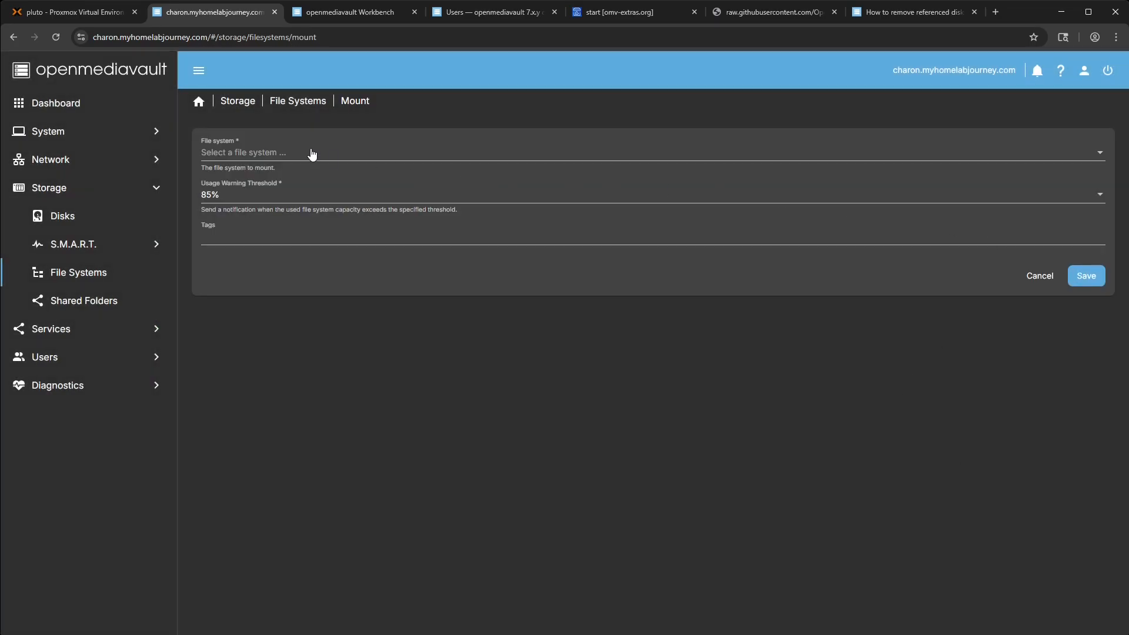
Step: Mount the /dev/sdb1 EXT4 file system with the 85% usage warning threshold and apply the pending configuration changes
{"action": "left_click", "coordinate": [309, 153]}
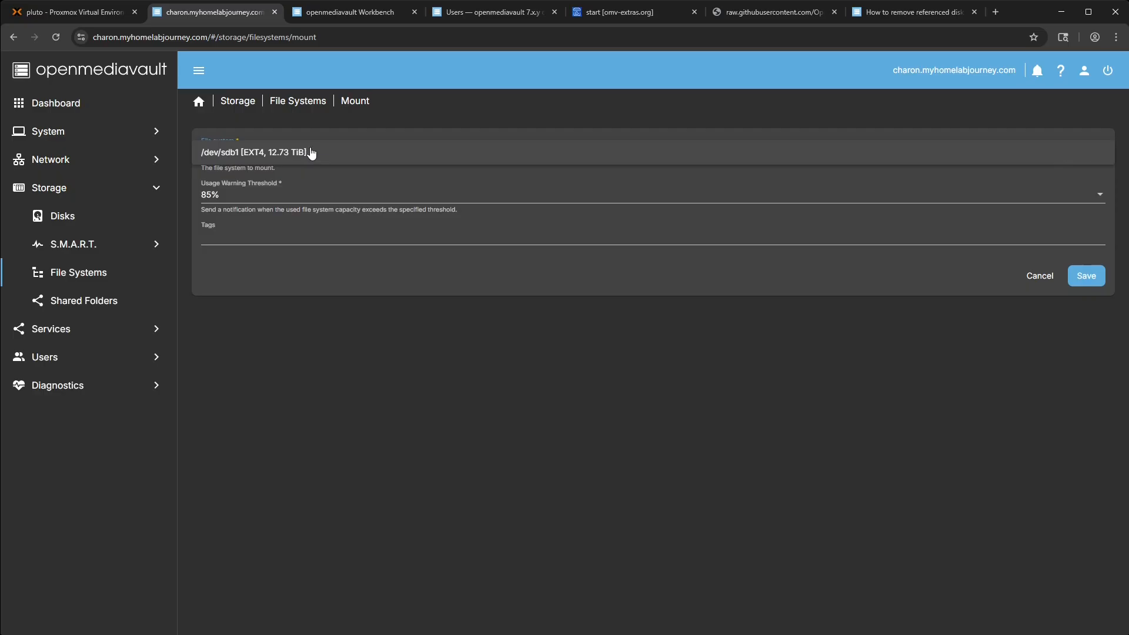
{"action": "left_click", "coordinate": [288, 152]}
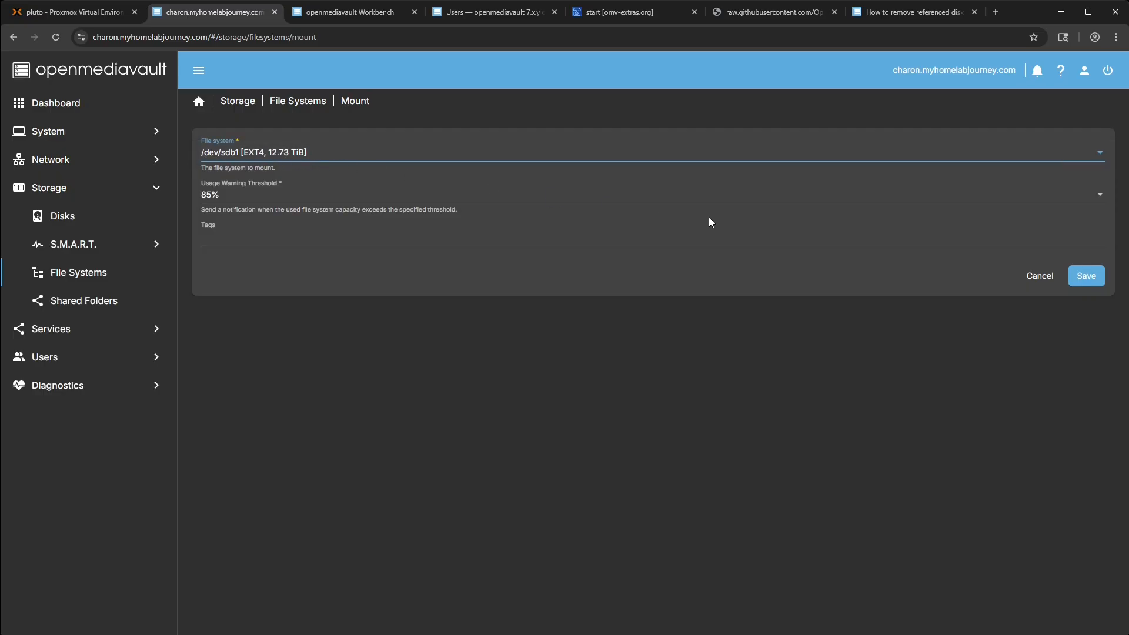
{"action": "left_click", "coordinate": [1087, 277]}
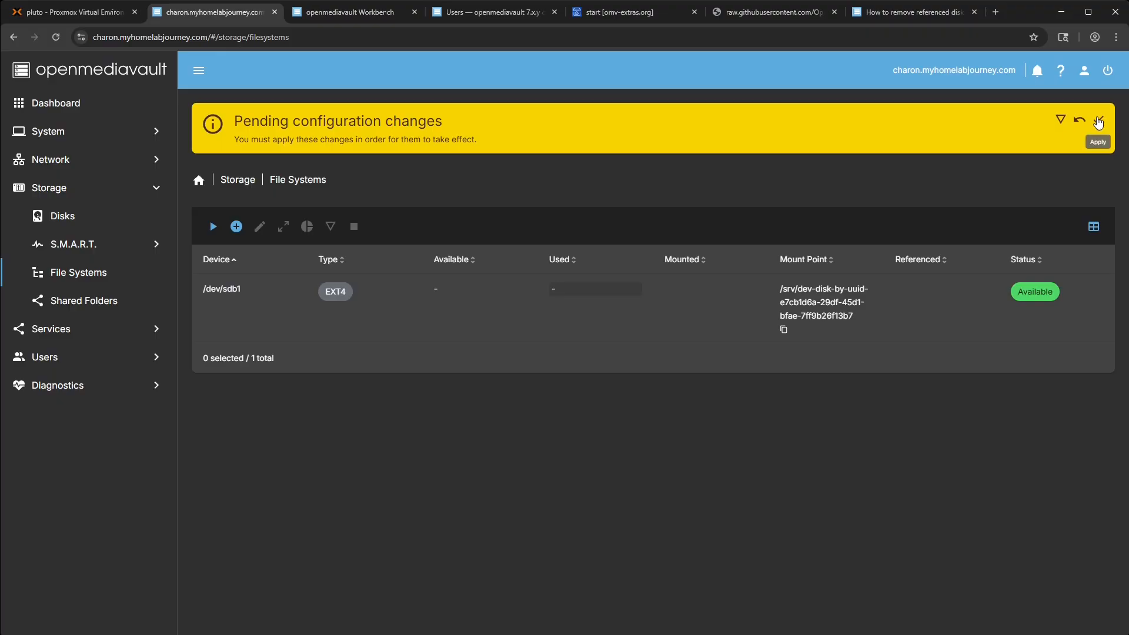
{"action": "left_click", "coordinate": [1092, 122]}
{"action": "left_click", "coordinate": [654, 373]}
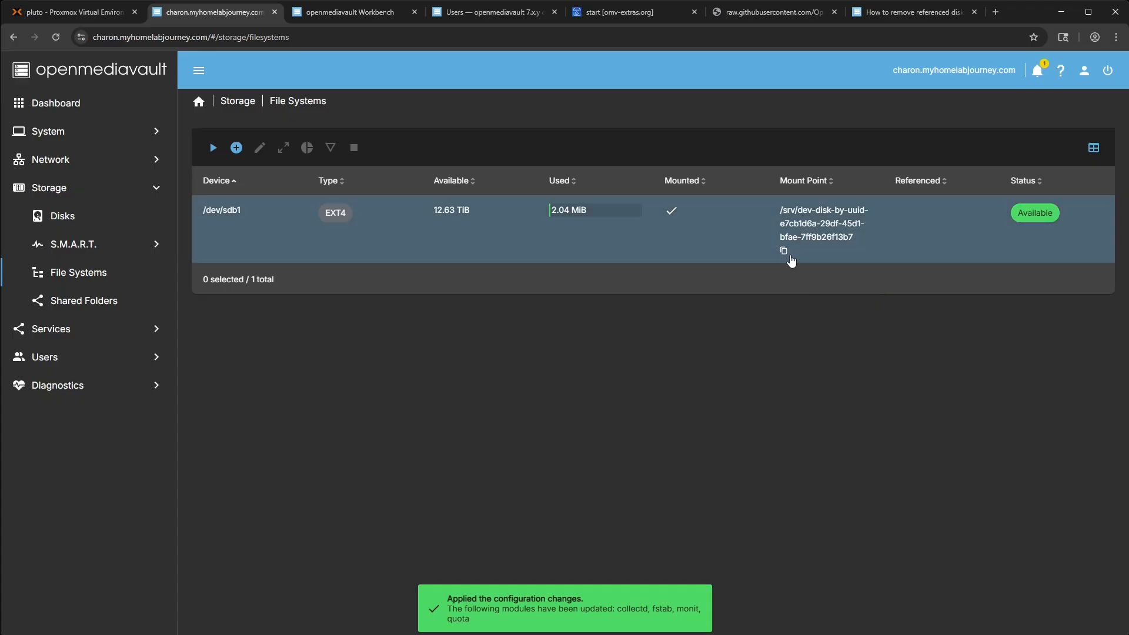
{"action": "left_click", "coordinate": [1095, 149]}
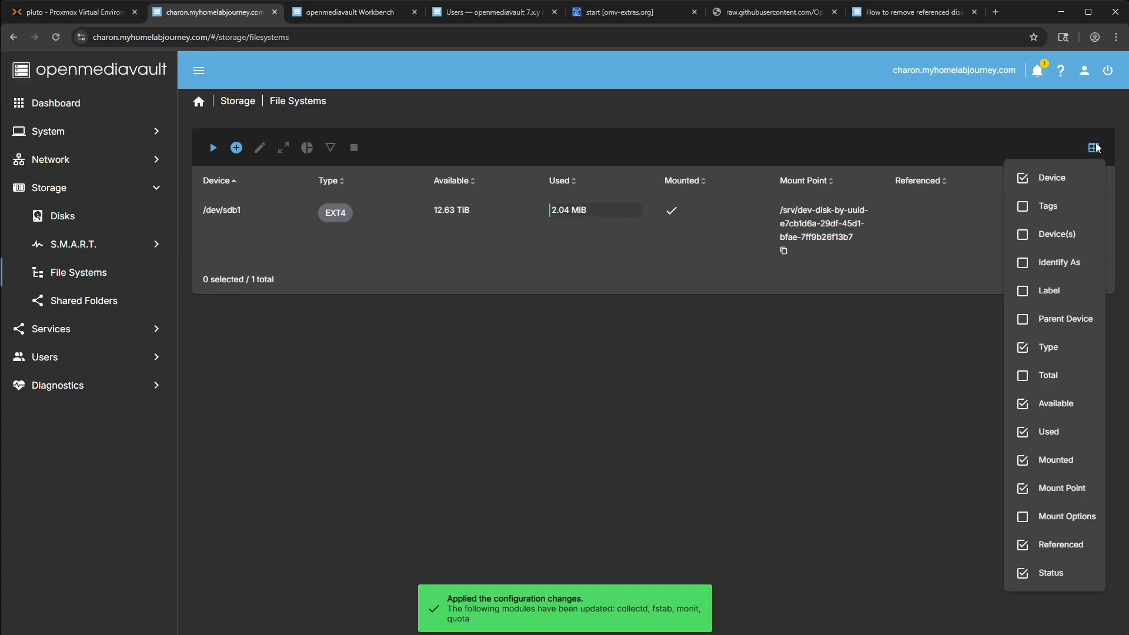
{"action": "left_click", "coordinate": [1096, 149]}
{"action": "left_click", "coordinate": [1095, 149]}
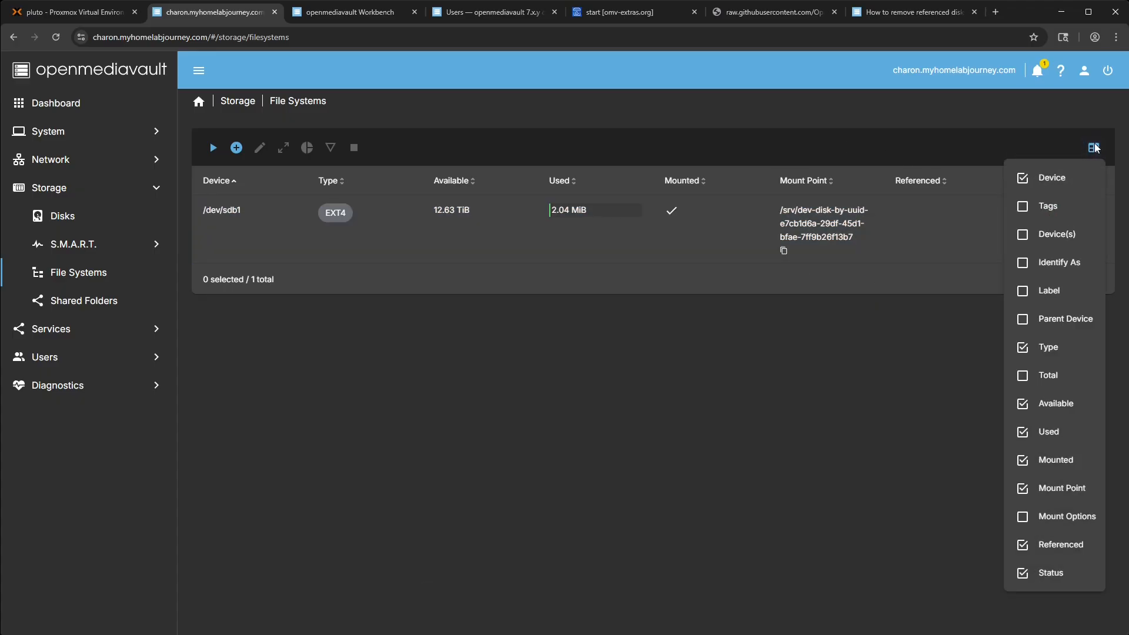
{"action": "left_click", "coordinate": [544, 410]}
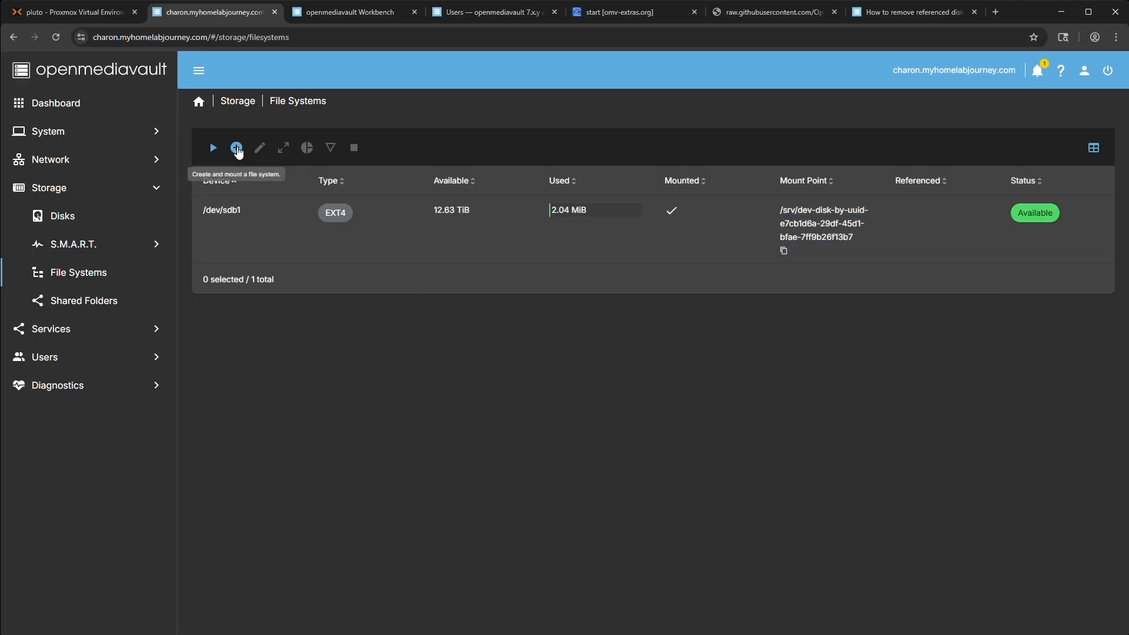
Step: Create an EXT4 file system on the ST14000NT001-3LW101 disk /dev/sdc and close the creation log once it ends
{"action": "left_click", "coordinate": [236, 148]}
{"action": "left_click", "coordinate": [261, 209]}
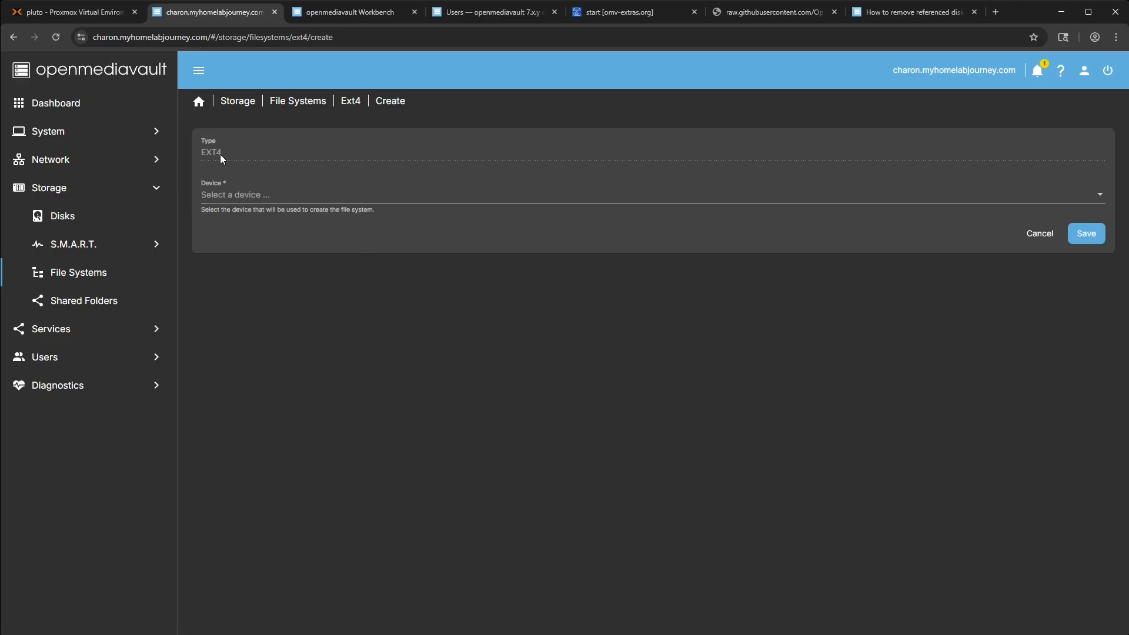
{"action": "left_click", "coordinate": [224, 194]}
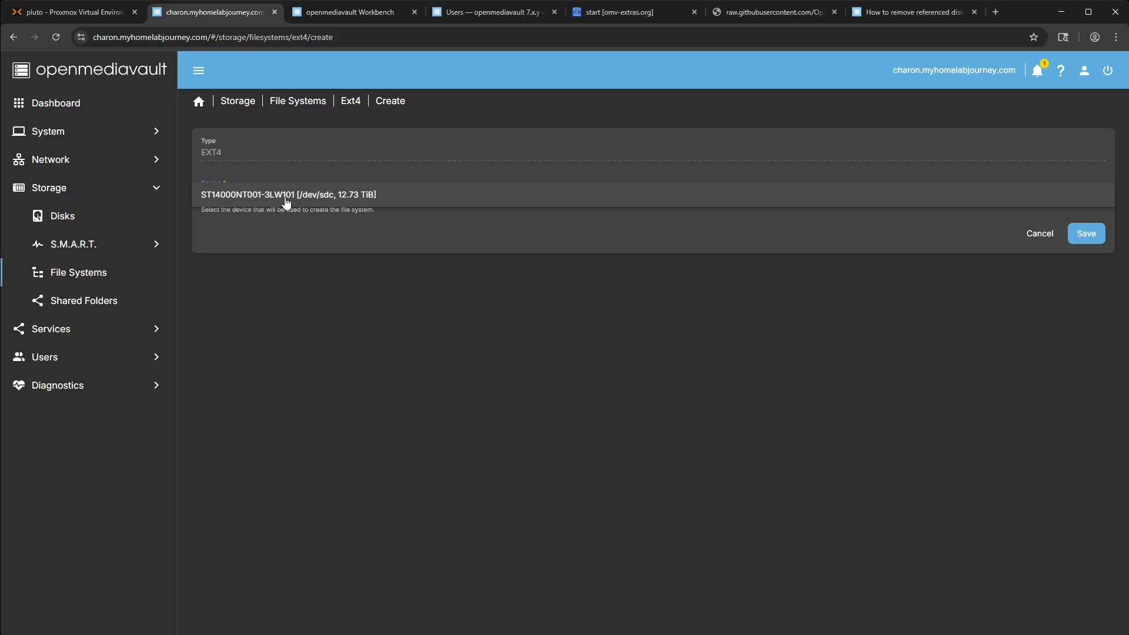
{"action": "left_click", "coordinate": [287, 200]}
{"action": "left_click", "coordinate": [1099, 236]}
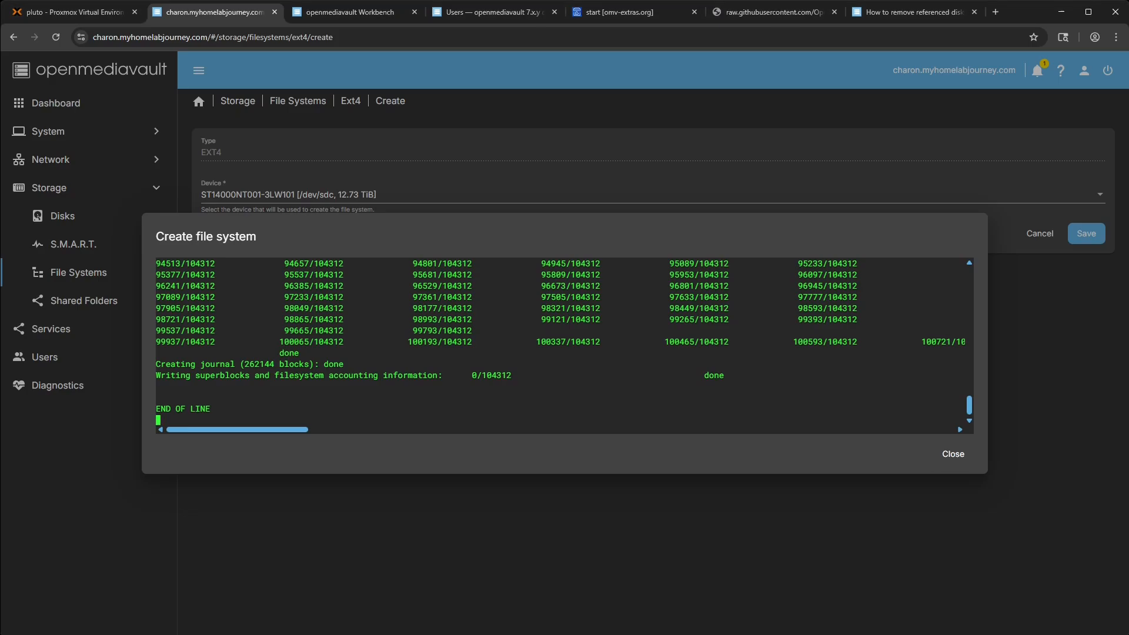
{"action": "left_click", "coordinate": [948, 455]}
Step: Mount the /dev/sdc1 EXT4 file system with the 85% usage warning threshold and apply the pending configuration changes
{"action": "left_click", "coordinate": [333, 155]}
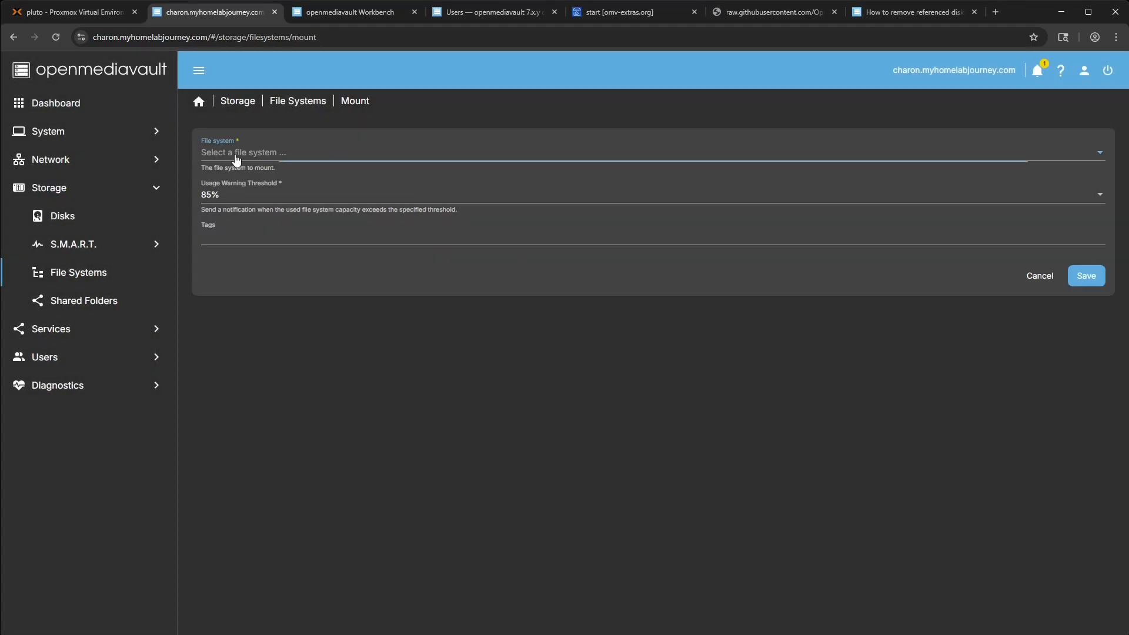
{"action": "left_click", "coordinate": [303, 154]}
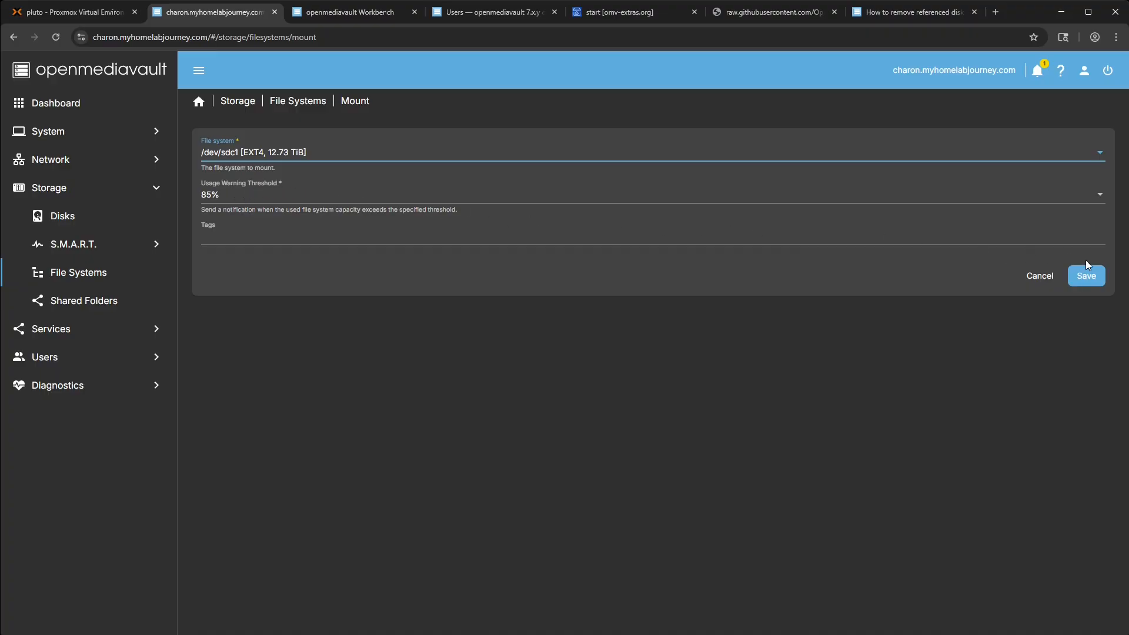
{"action": "left_click", "coordinate": [1092, 285]}
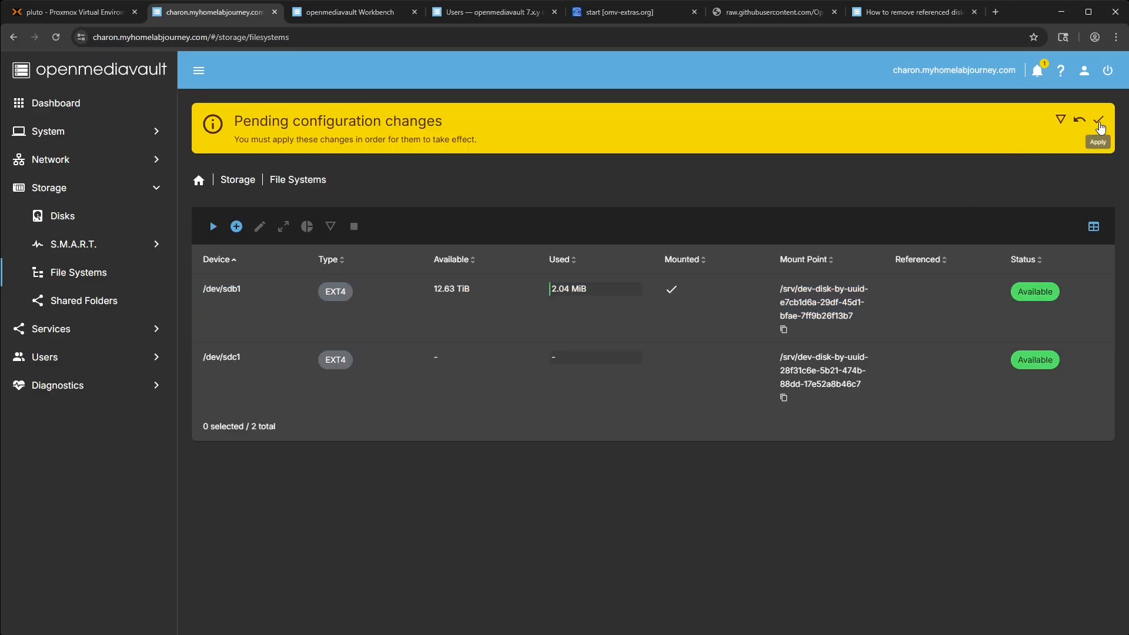
{"action": "left_click", "coordinate": [1100, 124]}
{"action": "left_click", "coordinate": [653, 373]}
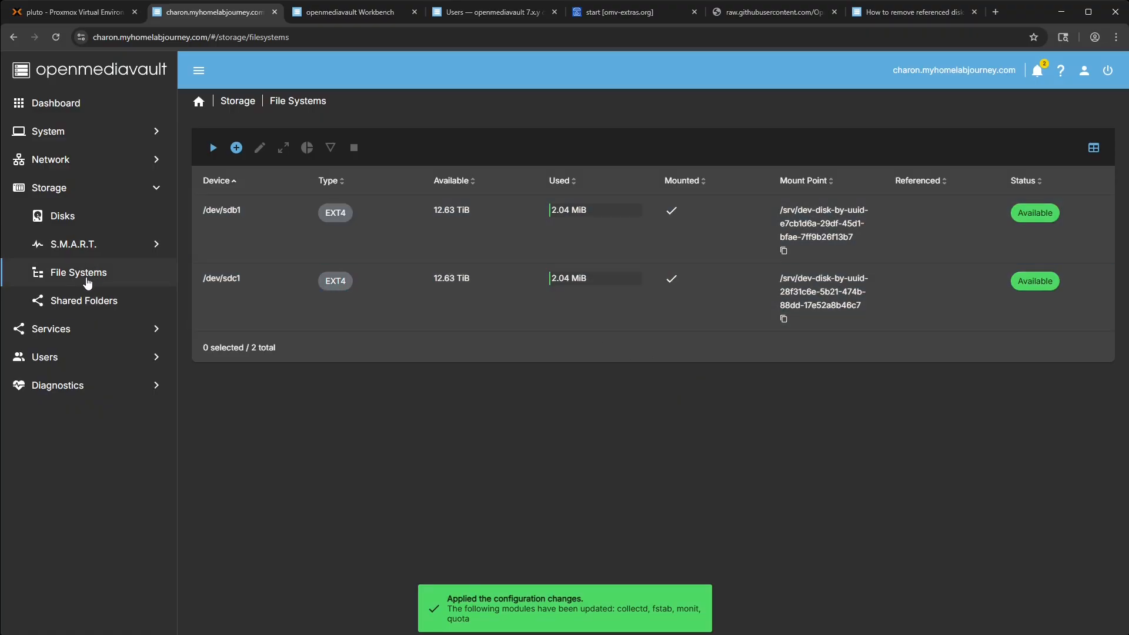
Step: Look over the shared folders list and the user home directory settings
{"action": "left_click", "coordinate": [82, 302]}
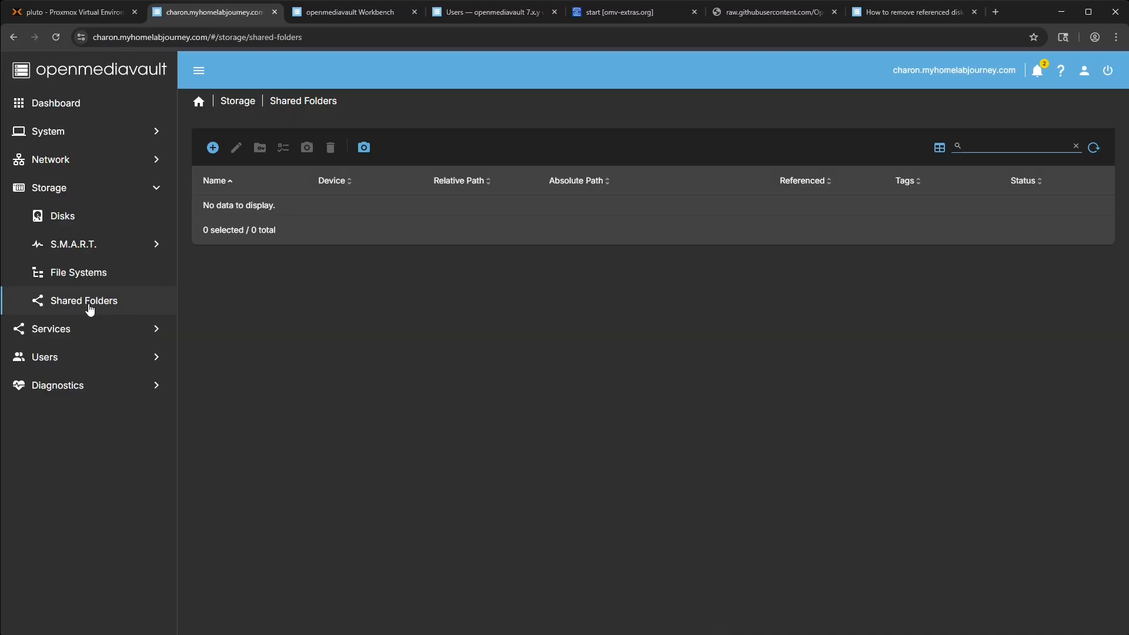
{"action": "left_click", "coordinate": [64, 355]}
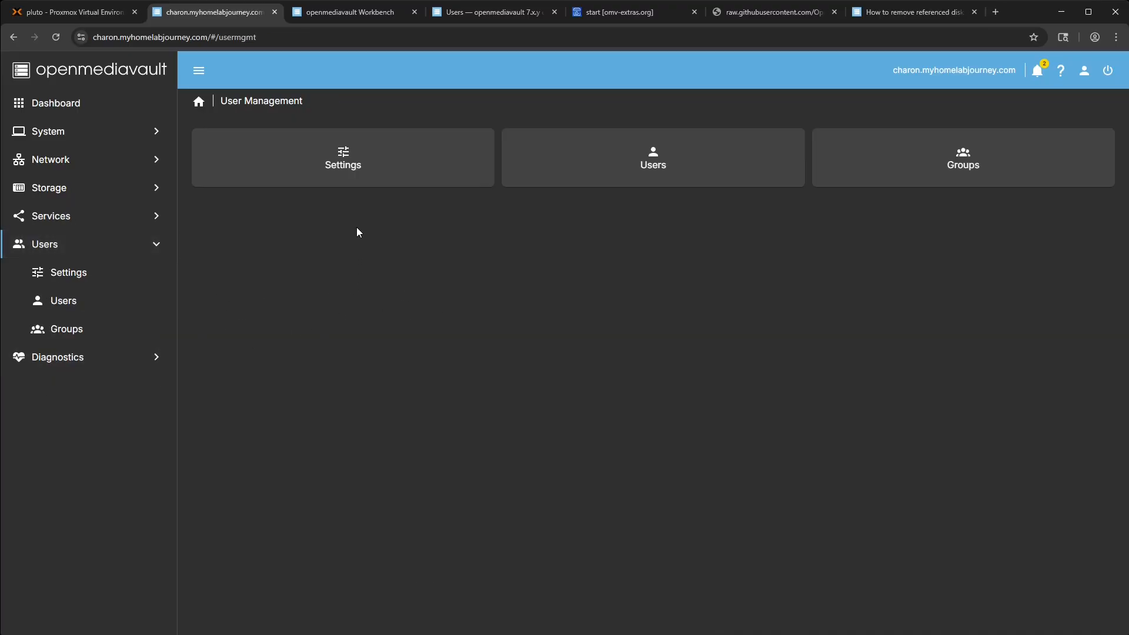
{"action": "left_click", "coordinate": [360, 178]}
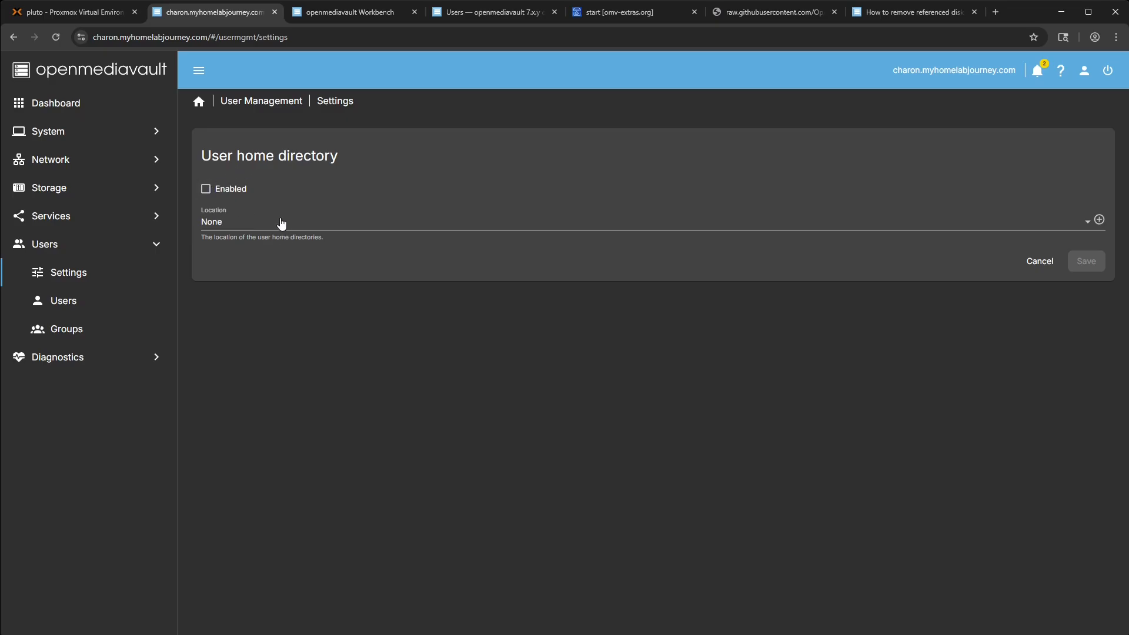
Step: Create a shared folder named home on /dev/sdb1 with relative path home/ and the default permissions, and apply the pending changes
{"action": "left_click", "coordinate": [81, 218]}
{"action": "left_click", "coordinate": [55, 188]}
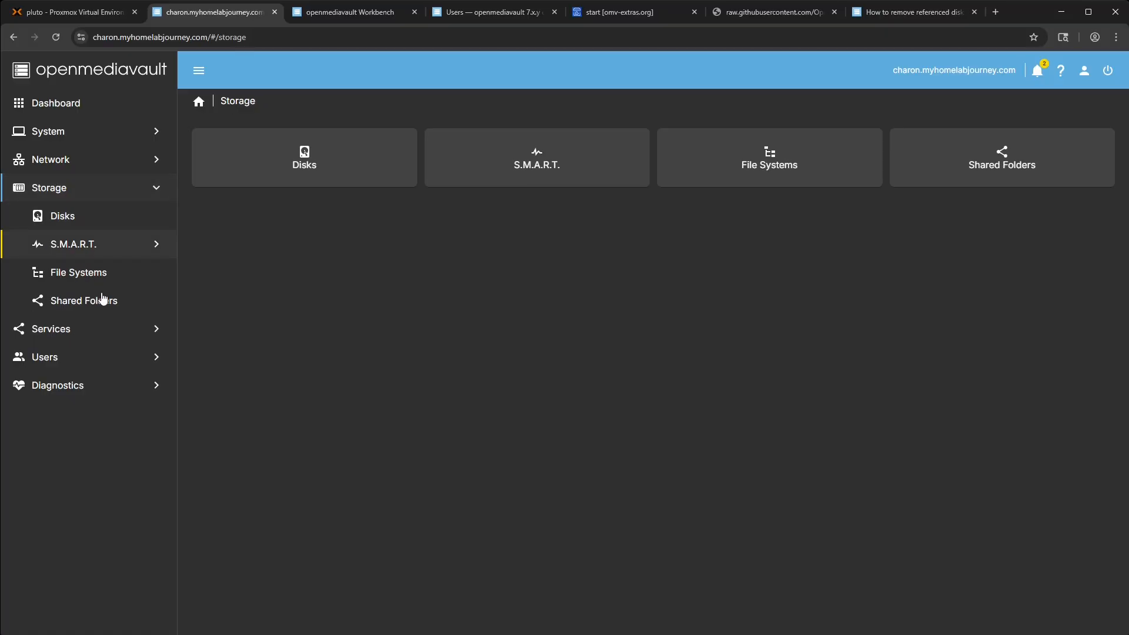
{"action": "left_click", "coordinate": [94, 300]}
{"action": "left_click", "coordinate": [213, 148]}
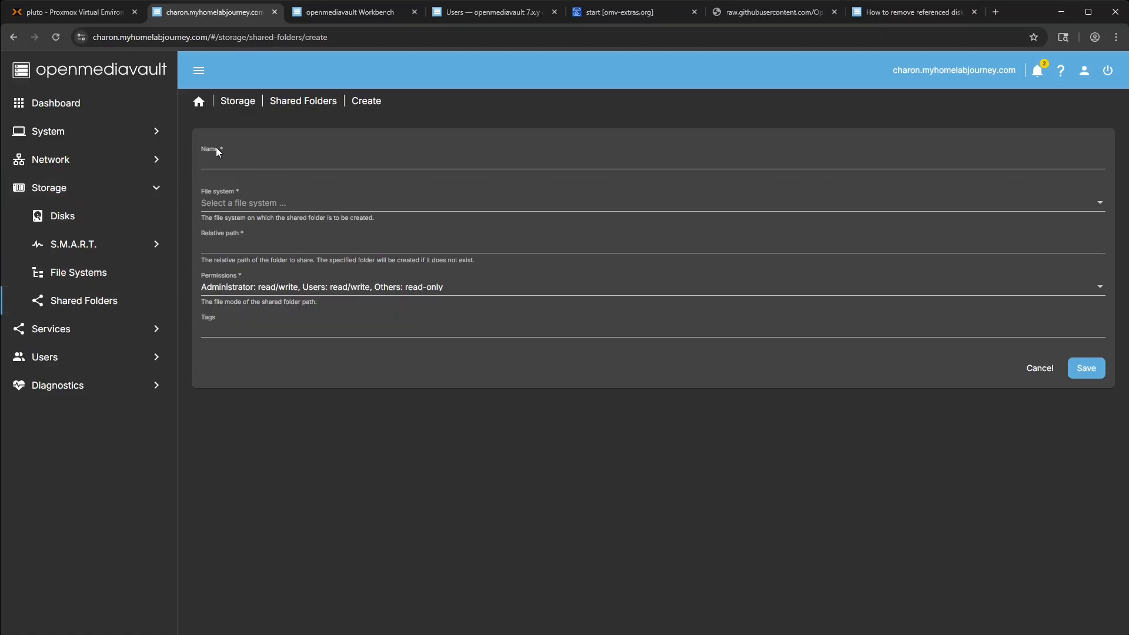
{"action": "left_click", "coordinate": [271, 157]}
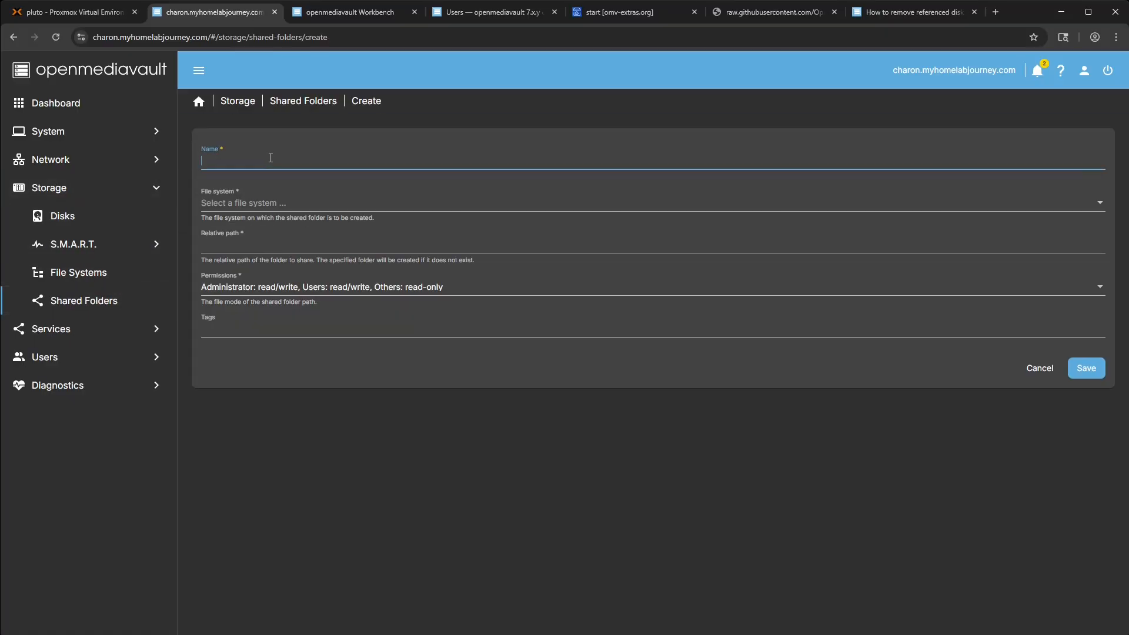
{"action": "type", "text": "home"}
{"action": "left_click", "coordinate": [232, 203]}
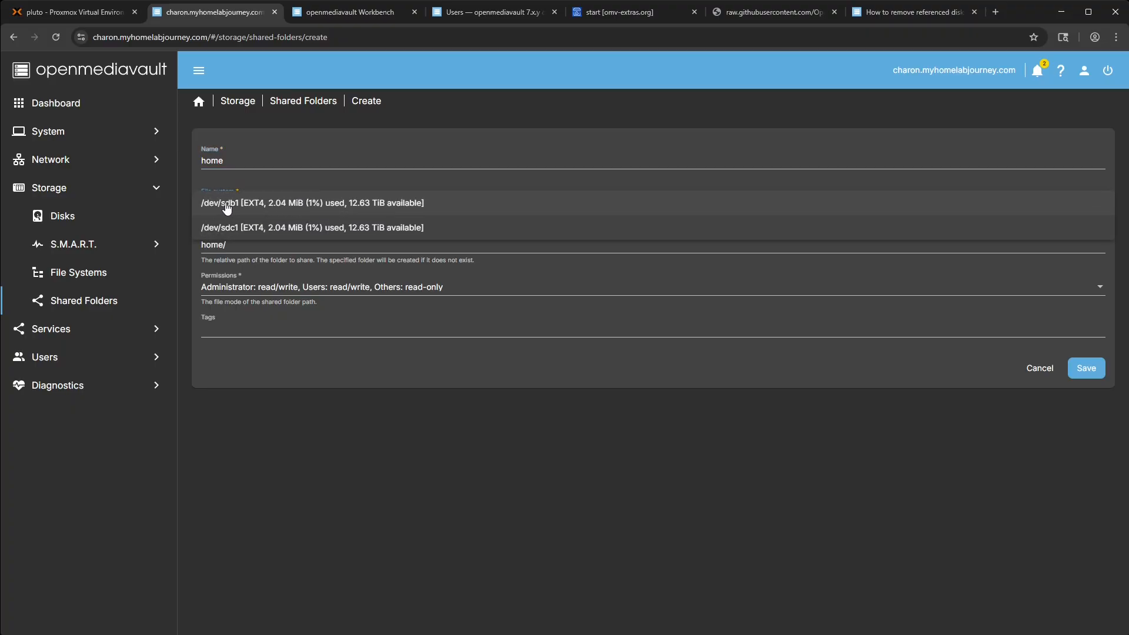
{"action": "left_click", "coordinate": [277, 206]}
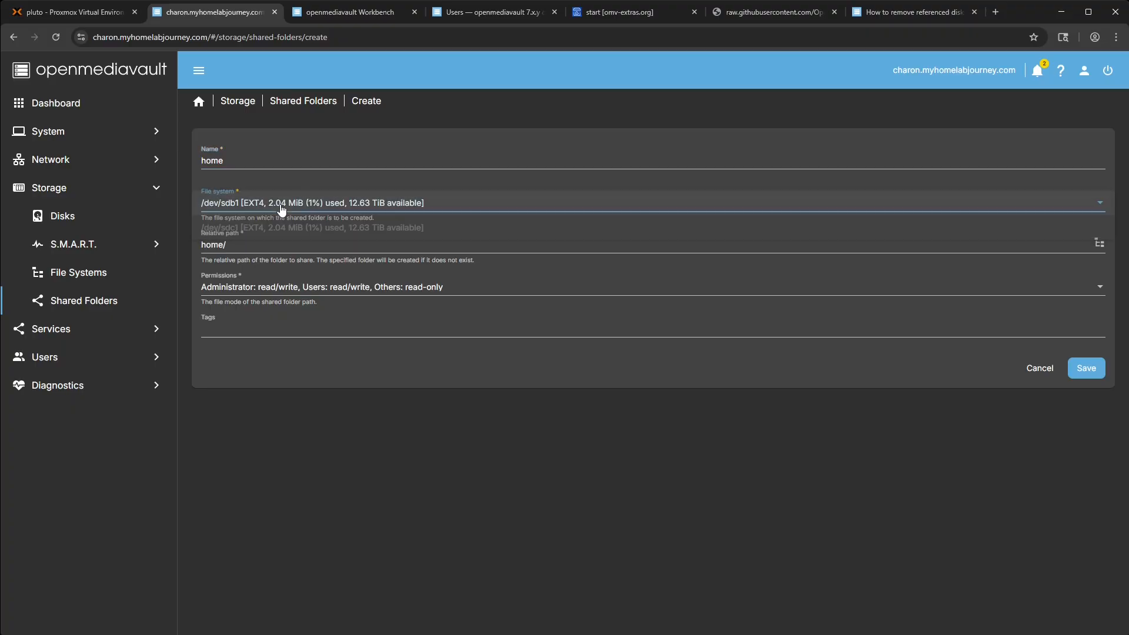
{"action": "left_click", "coordinate": [259, 245]}
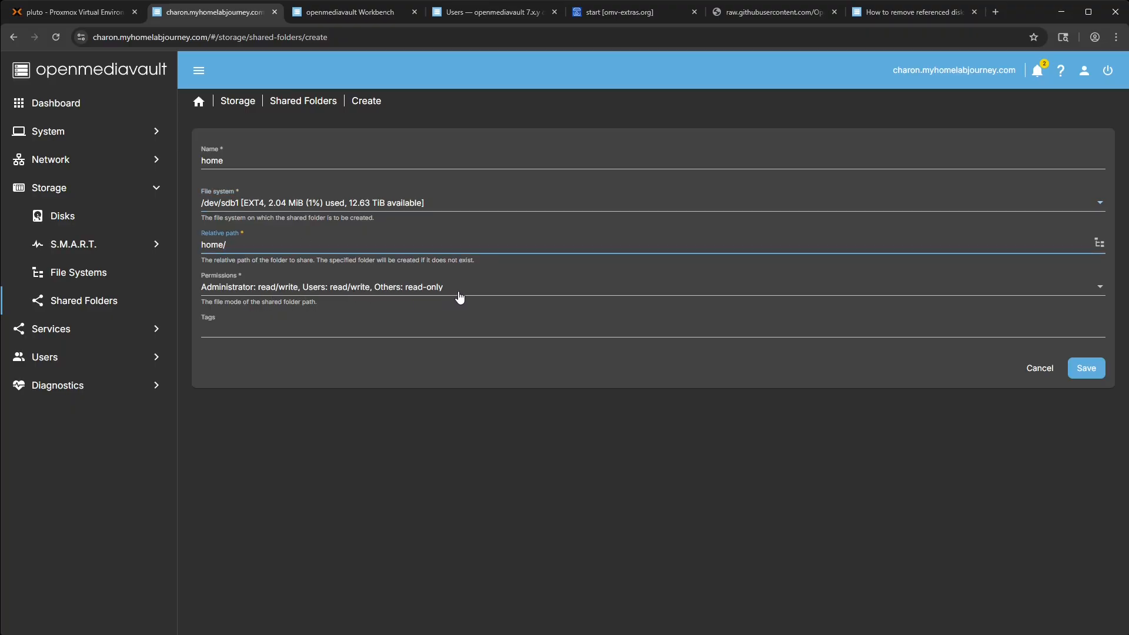
{"action": "left_click", "coordinate": [1083, 370]}
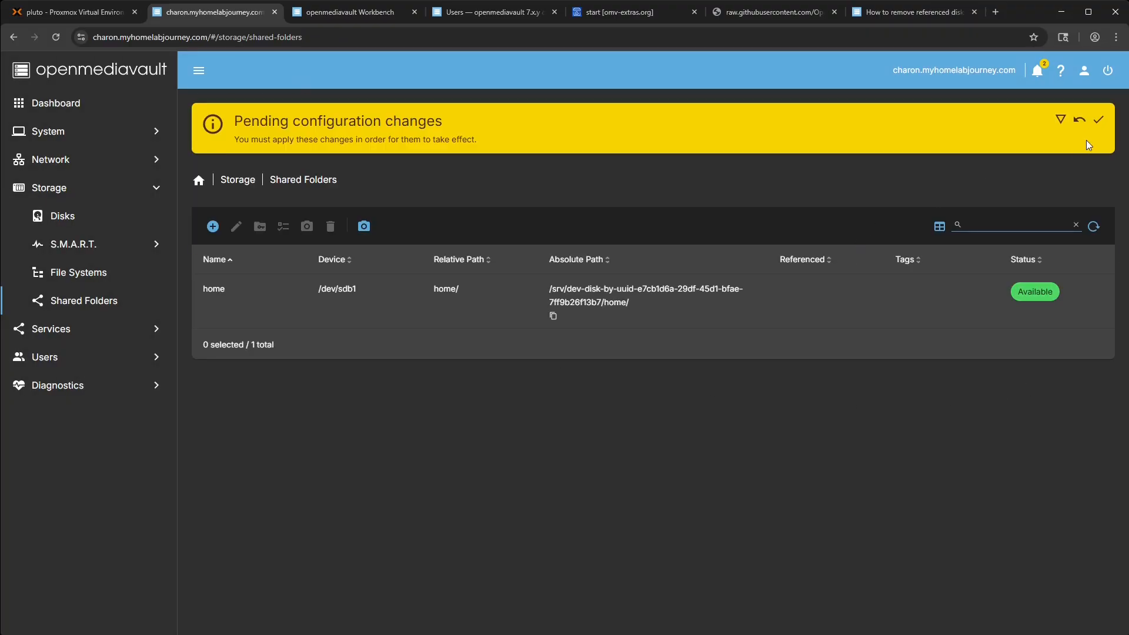
{"action": "left_click", "coordinate": [1098, 119]}
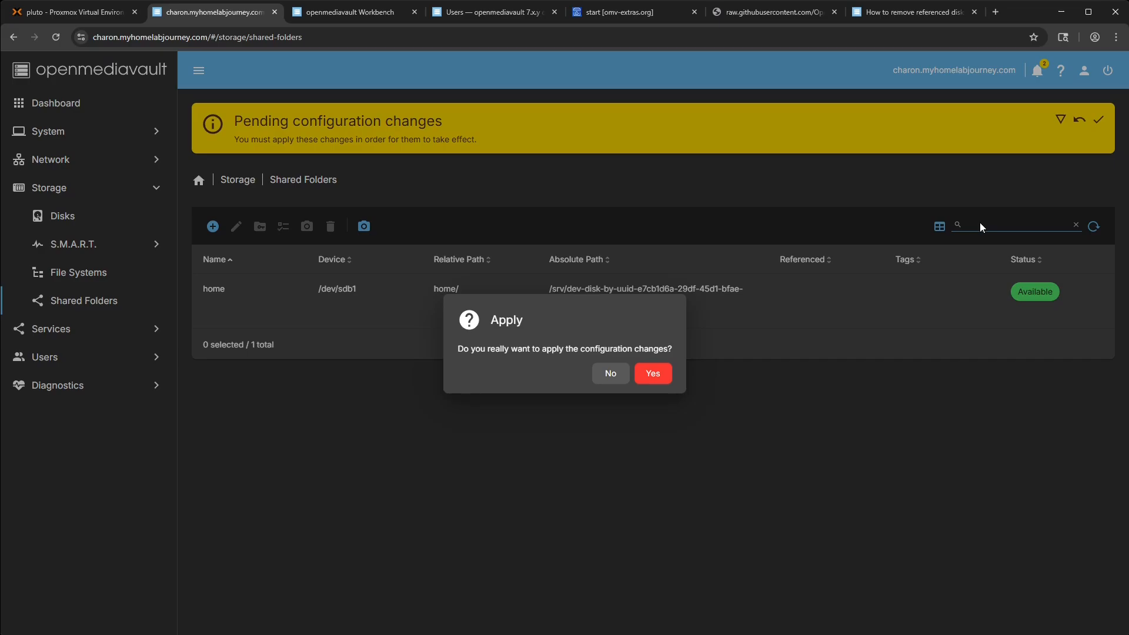
{"action": "left_click", "coordinate": [657, 374]}
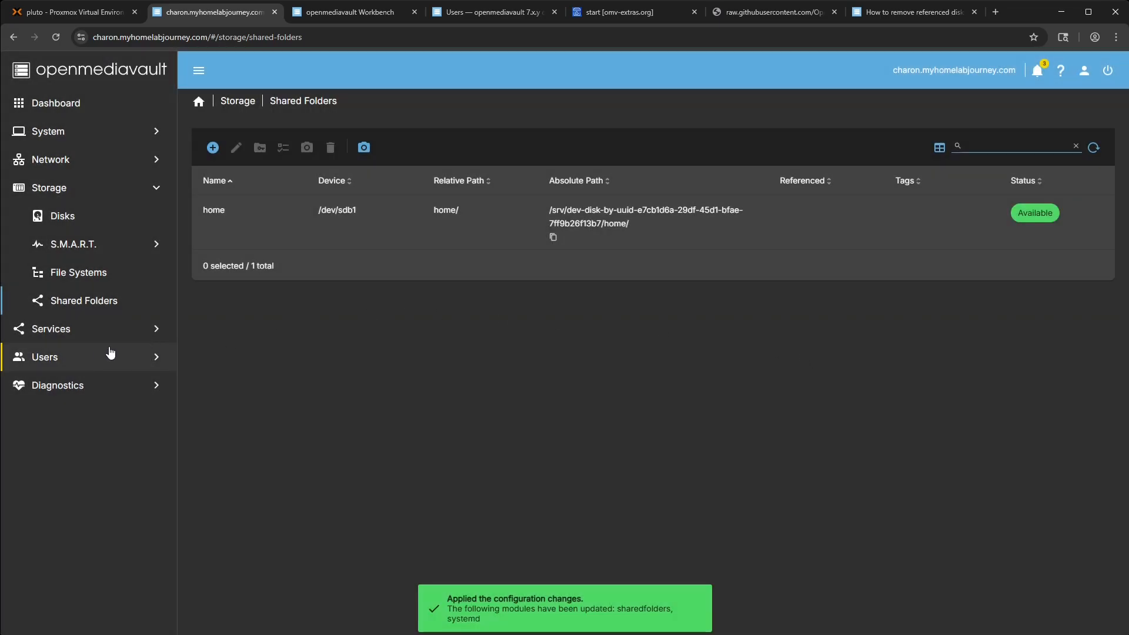
Step: Enable user home directories with the home shared folder on /dev/sdb1 as their location, save, and apply the pending changes
{"action": "left_click", "coordinate": [84, 361]}
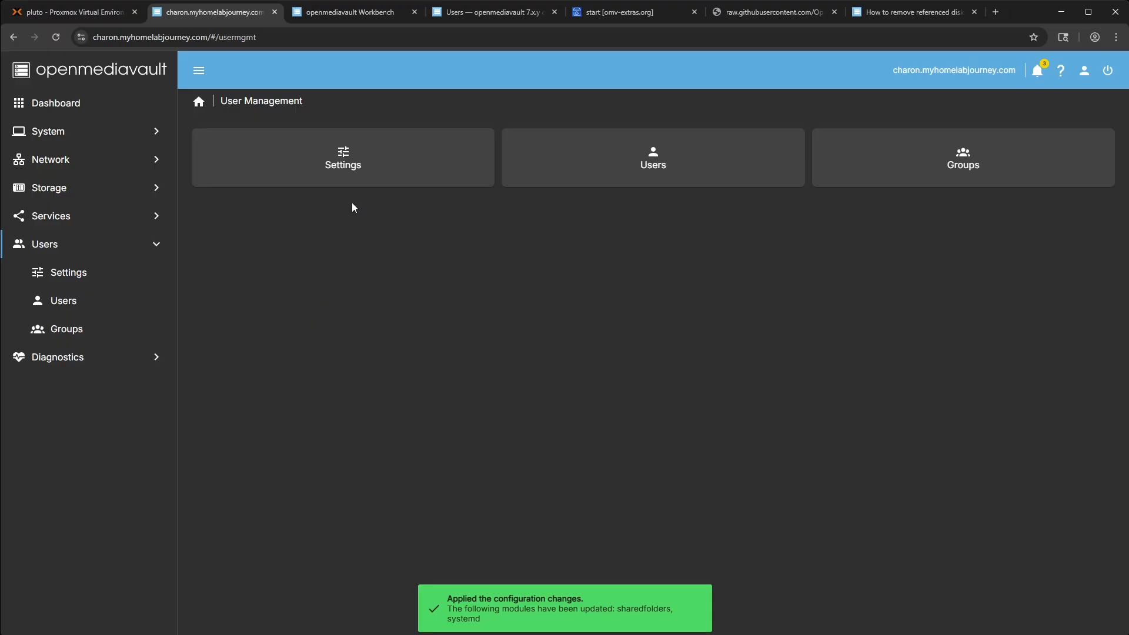
{"action": "left_click", "coordinate": [348, 181]}
{"action": "left_click", "coordinate": [210, 192]}
{"action": "left_click", "coordinate": [365, 221]}
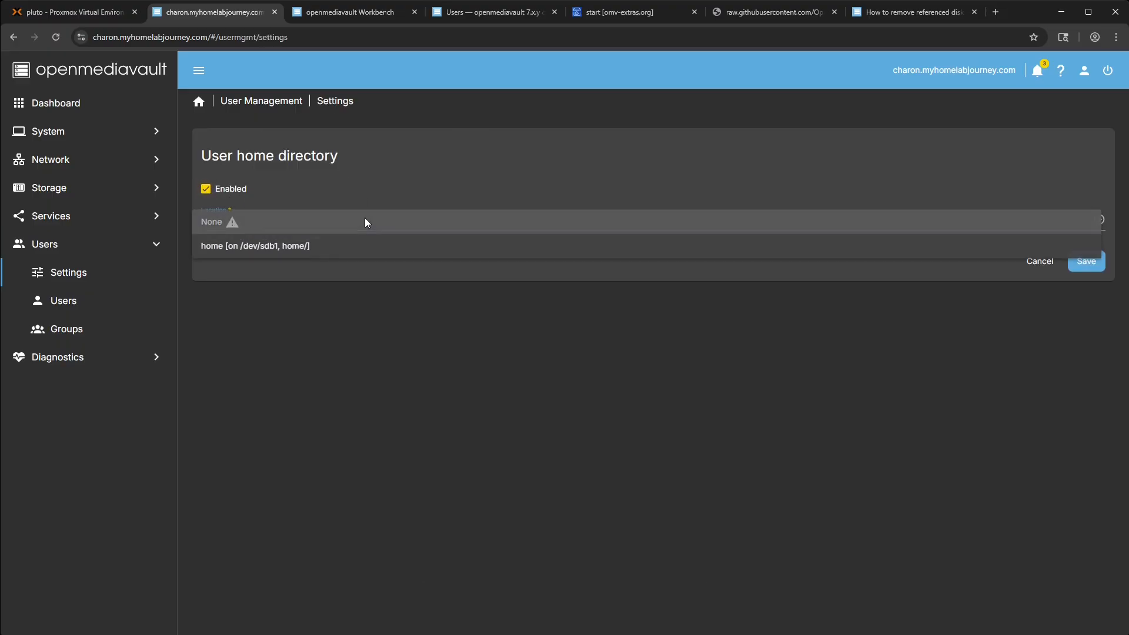
{"action": "left_click", "coordinate": [285, 249]}
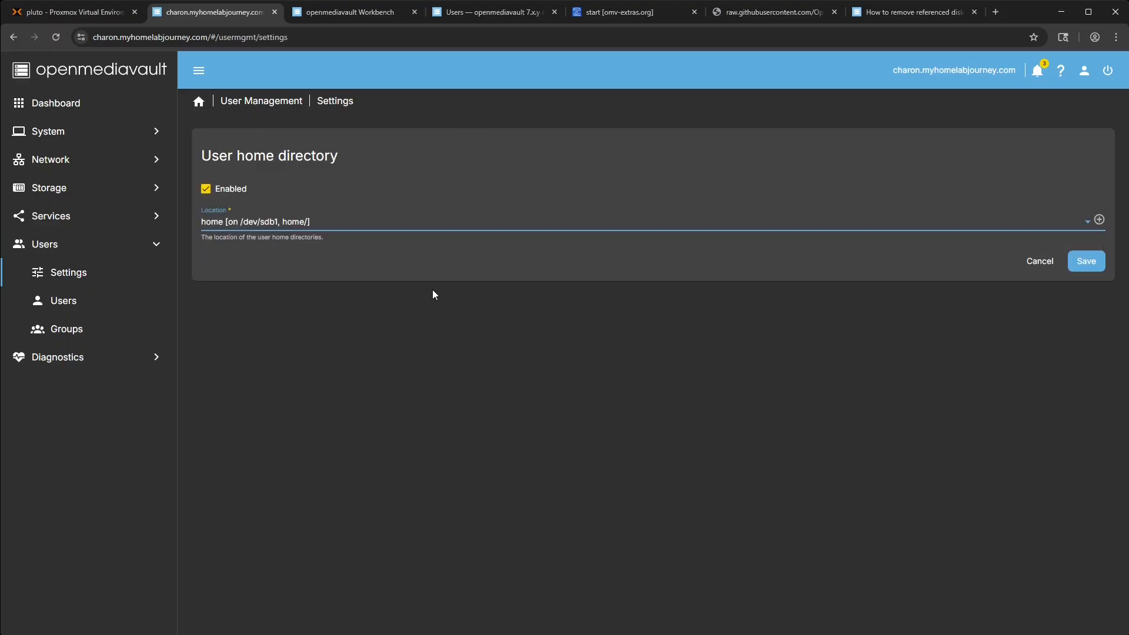
{"action": "left_click", "coordinate": [1088, 258]}
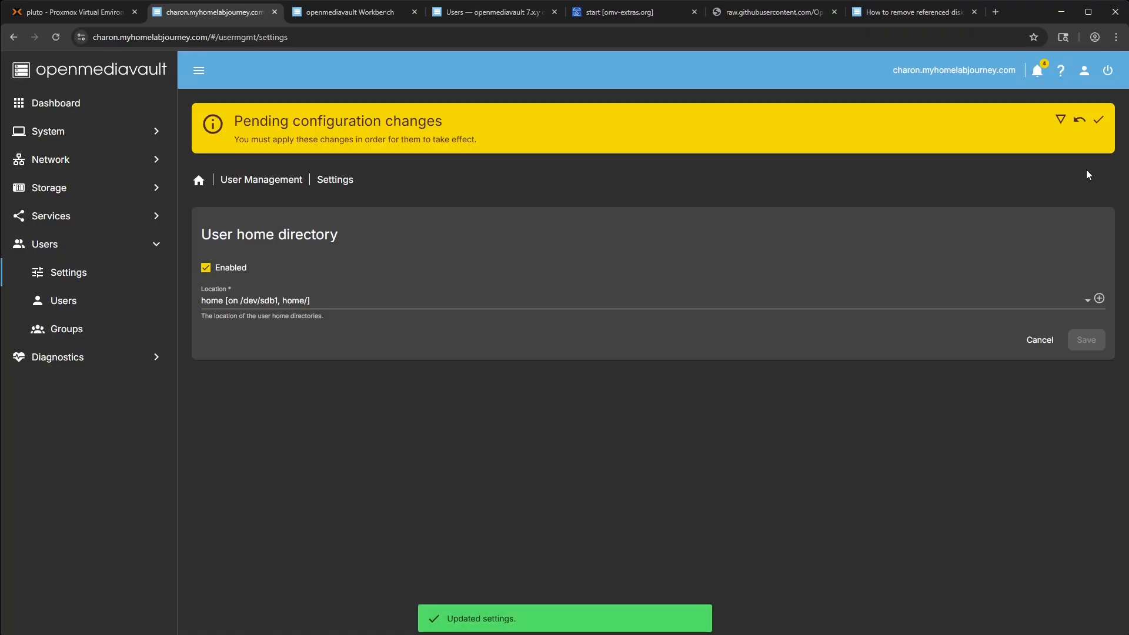
{"action": "left_click", "coordinate": [1099, 119]}
{"action": "left_click", "coordinate": [650, 374]}
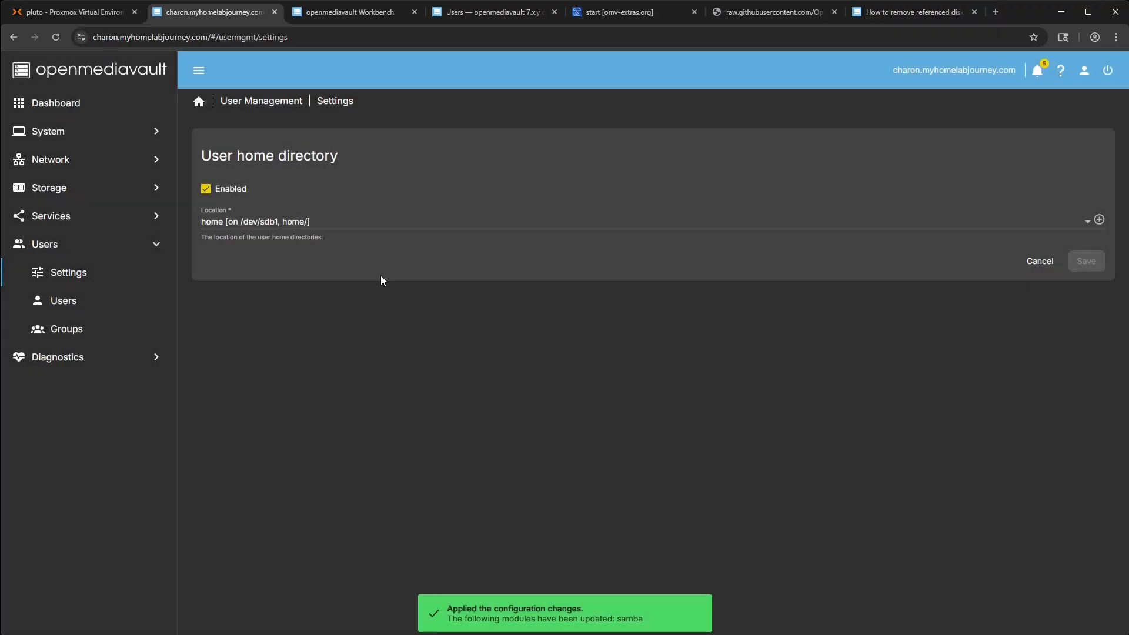
{"action": "left_click", "coordinate": [382, 222]}
{"action": "left_click", "coordinate": [351, 344]}
Step: Read the introduction to user management in the openmediavault Users documentation, then return to the charon server's users list
{"action": "left_click", "coordinate": [78, 307]}
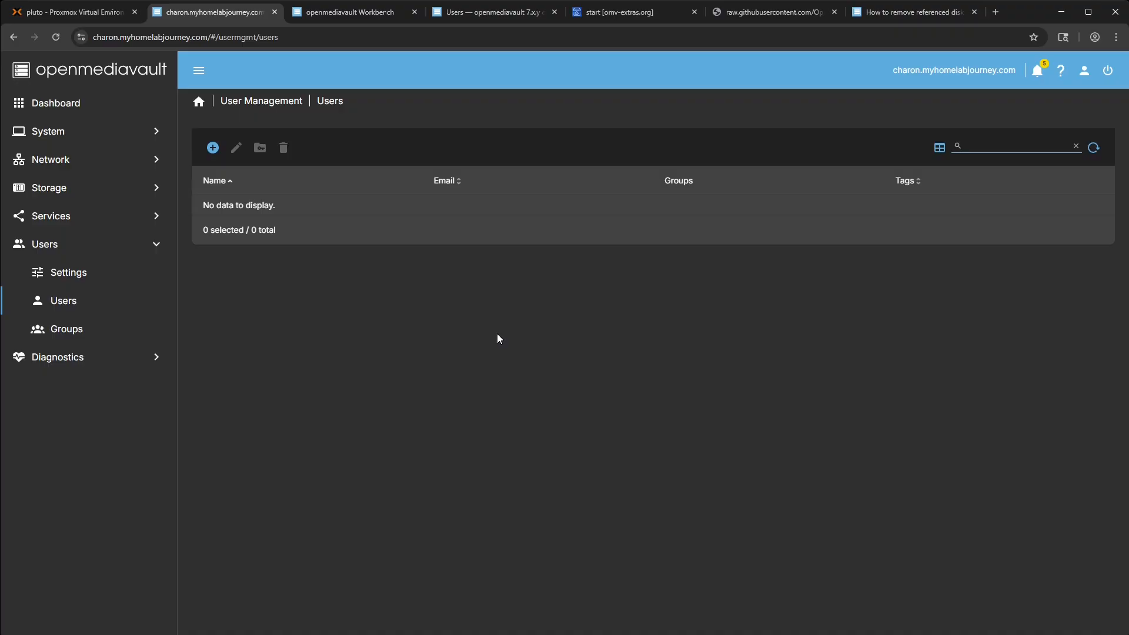
{"action": "left_click", "coordinate": [486, 13]}
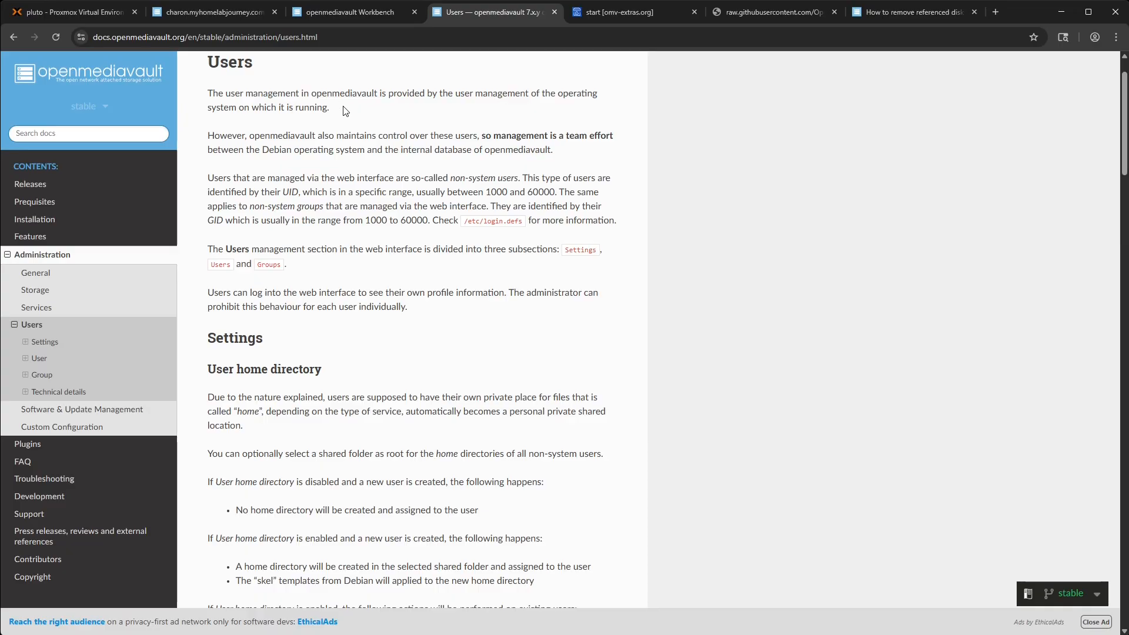
{"action": "left_click_drag", "start_coordinate": [237, 136], "coordinate": [279, 135]}
{"action": "left_click", "coordinate": [281, 135]}
{"action": "left_click_drag", "start_coordinate": [213, 248], "coordinate": [512, 249]}
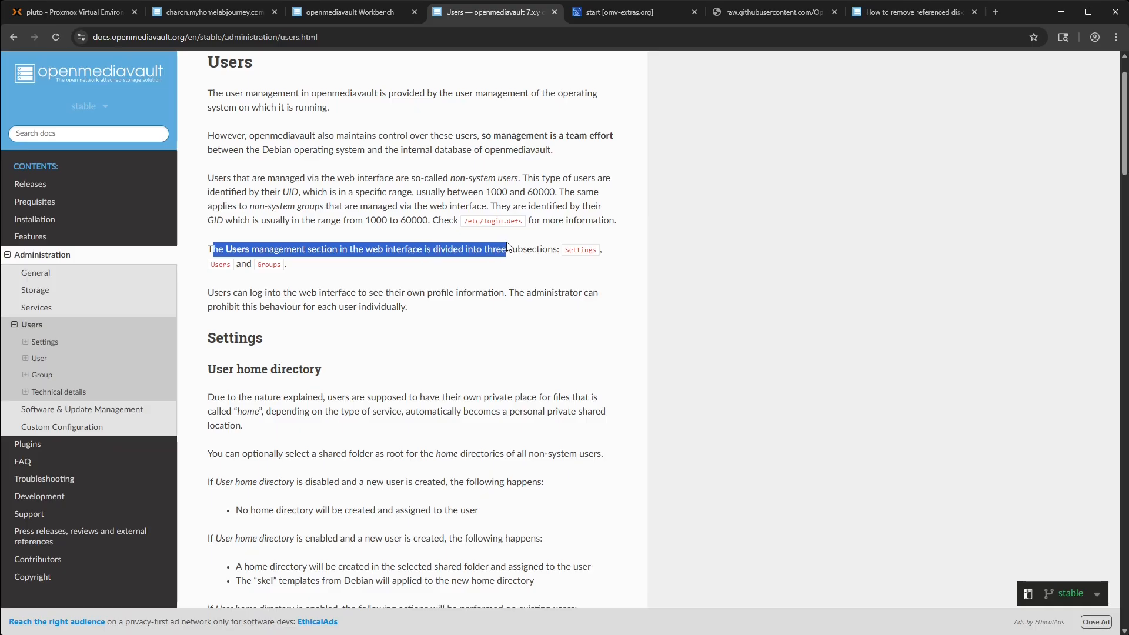
{"action": "left_click", "coordinate": [433, 247]}
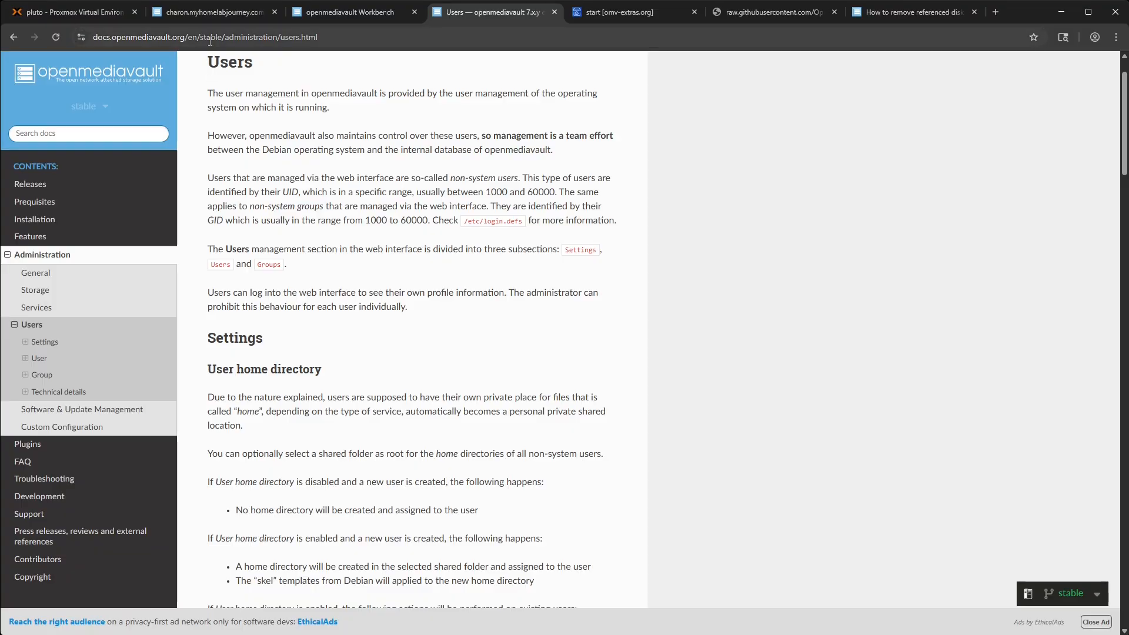
{"action": "left_click", "coordinate": [207, 17]}
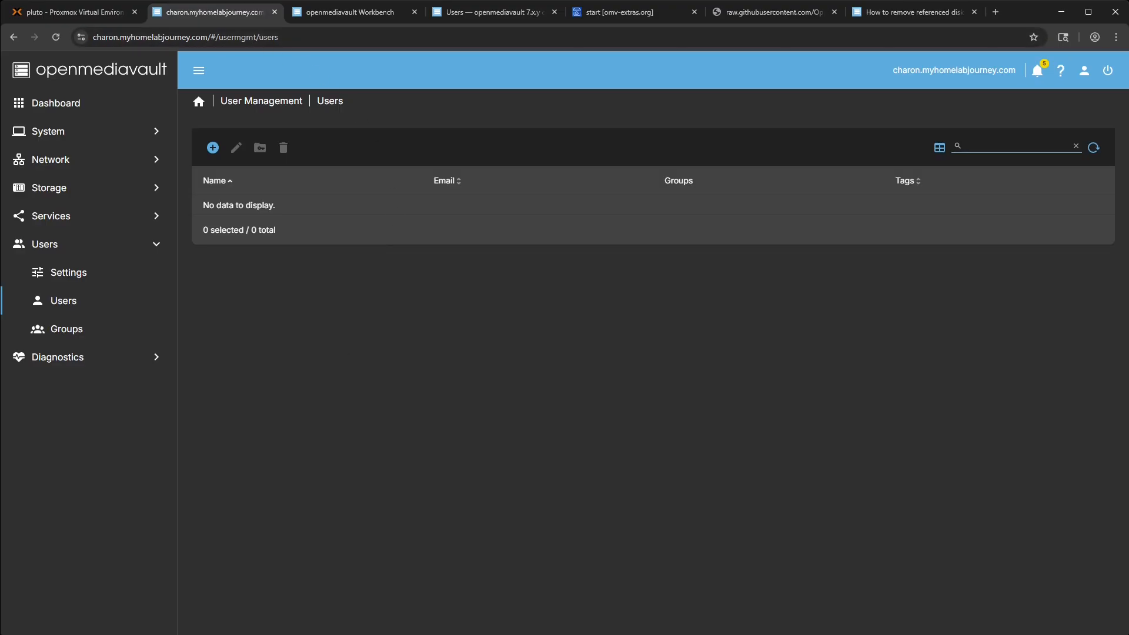
Step: Review the SSH service's login and authentication options and its note on group membership
{"action": "key", "text": "alt+Tab"}
{"action": "left_click", "coordinate": [125, 217]}
{"action": "left_click", "coordinate": [67, 329]}
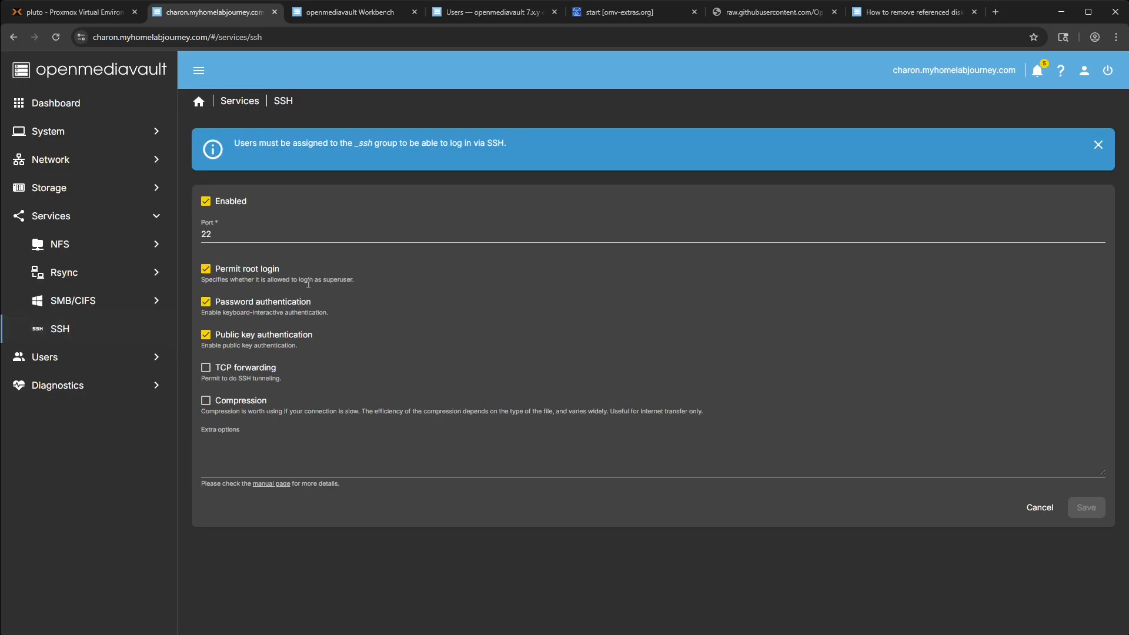
Step: Start a new user account on the charon server and name it mhj
{"action": "left_click", "coordinate": [134, 358]}
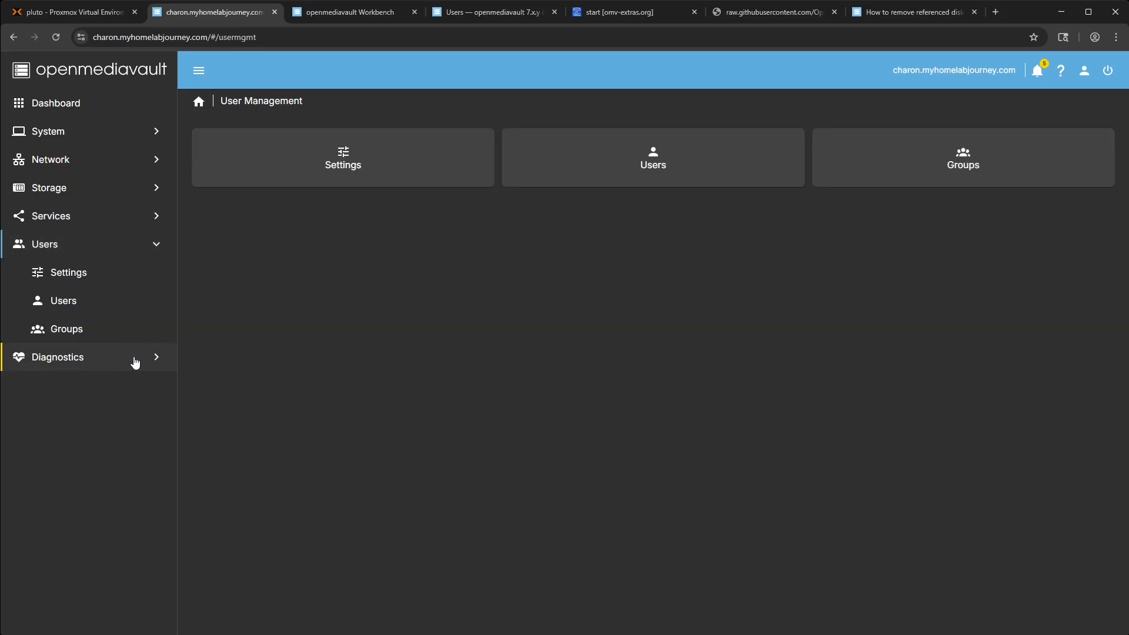
{"action": "left_click", "coordinate": [98, 306]}
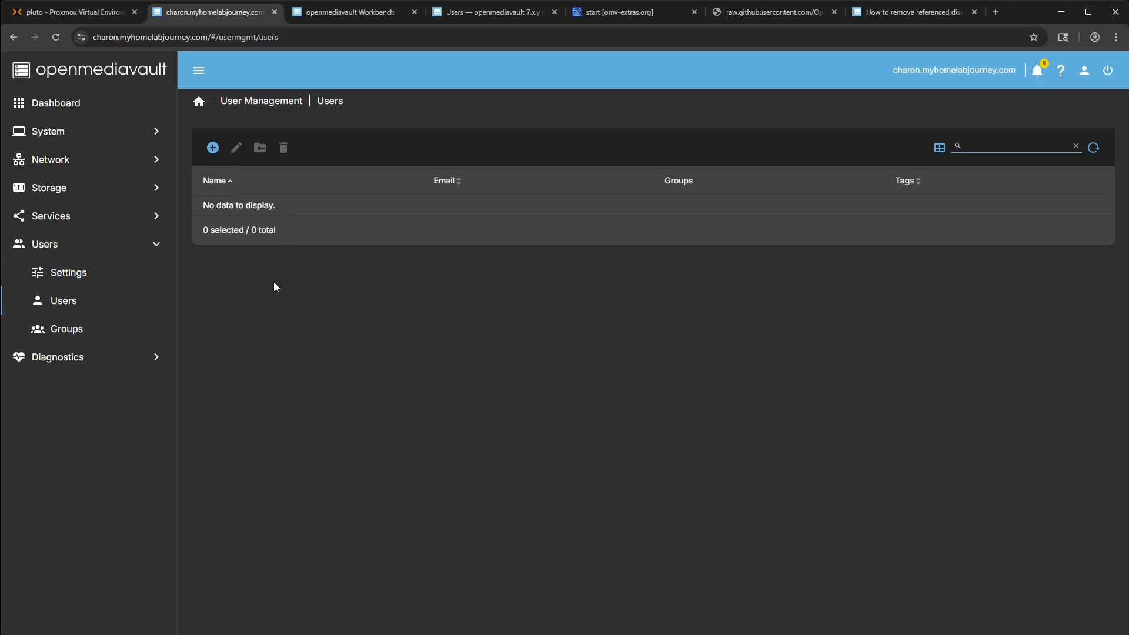
{"action": "left_click", "coordinate": [213, 148]}
{"action": "left_click", "coordinate": [247, 179]}
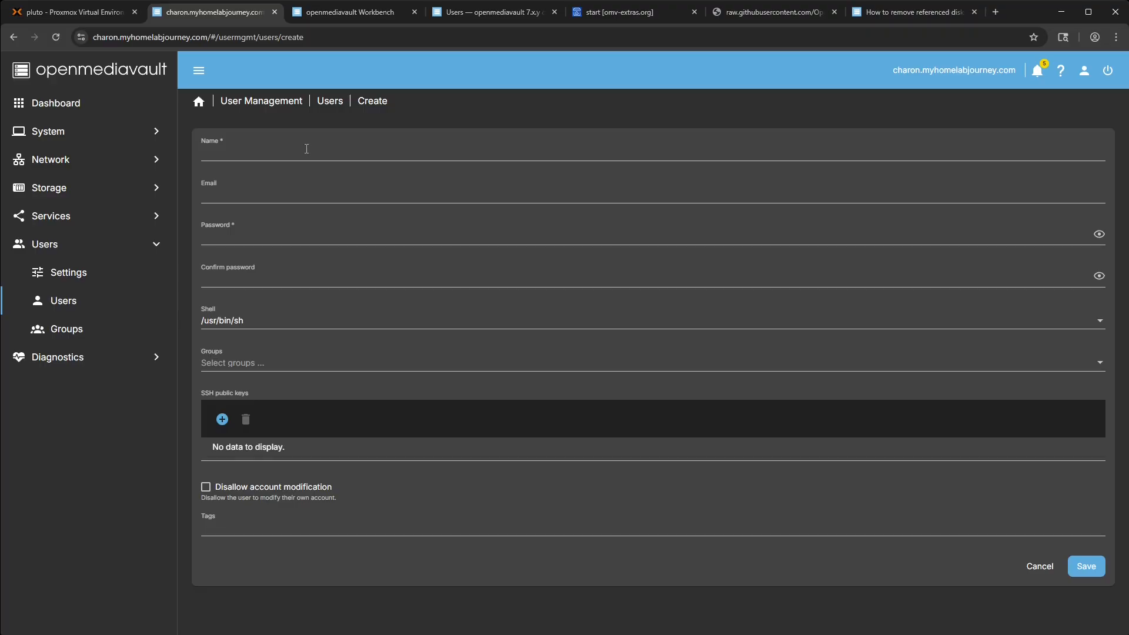
{"action": "left_click", "coordinate": [306, 149]}
{"action": "type", "text": "mhj"}
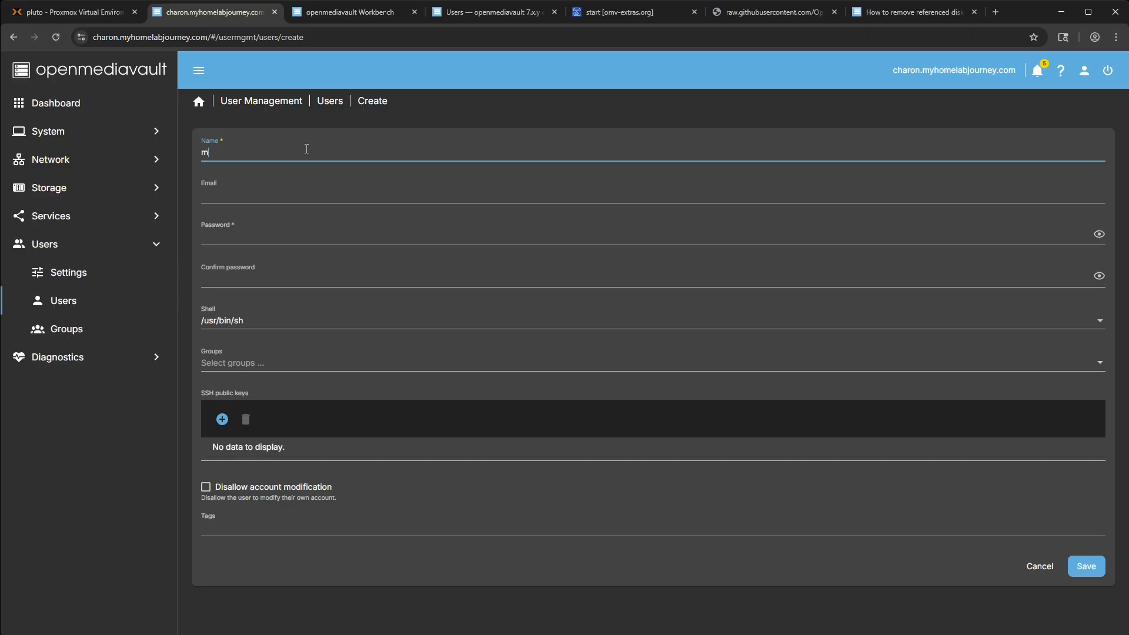
Step: Enter and confirm the account password for user mhj and set the shell to /usr/bin/bash
{"action": "left_click", "coordinate": [252, 234]}
{"action": "type", "text": "•••••••"}
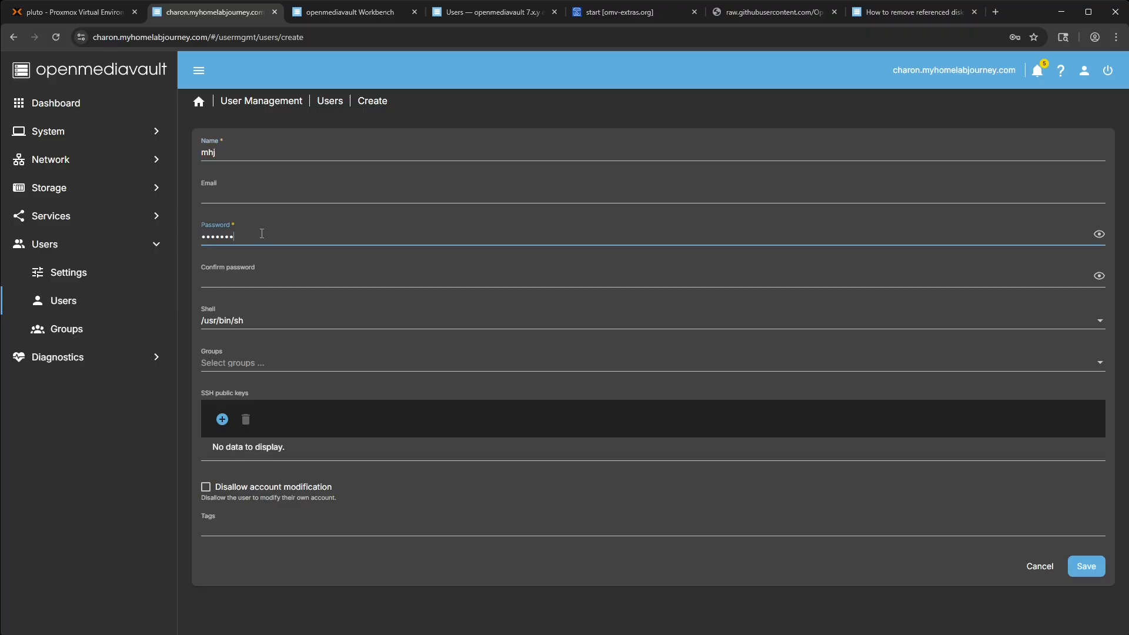
{"action": "type", "text": "••••"}
{"action": "left_click", "coordinate": [243, 280]}
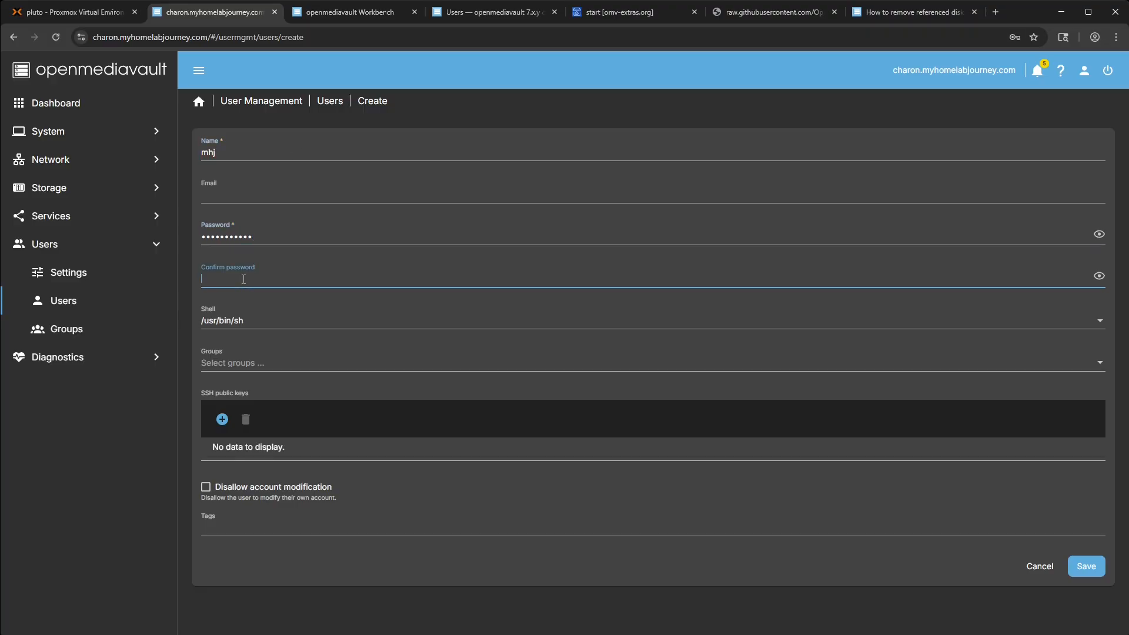
{"action": "type", "text": "••••••••••"}
{"action": "left_click", "coordinate": [250, 322]}
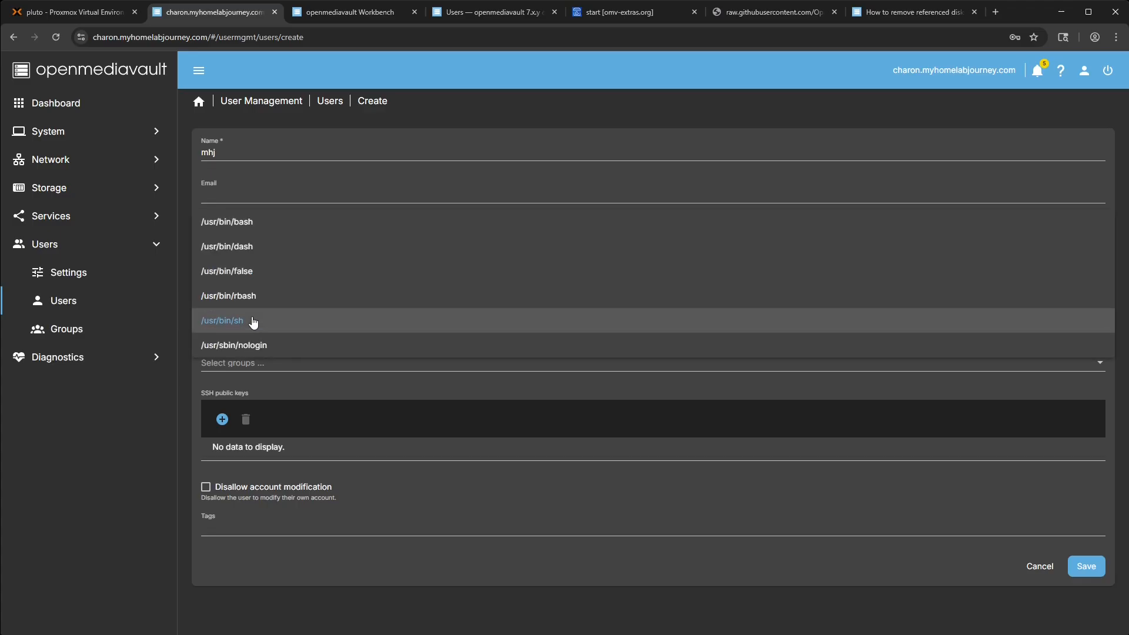
{"action": "left_click", "coordinate": [266, 229]}
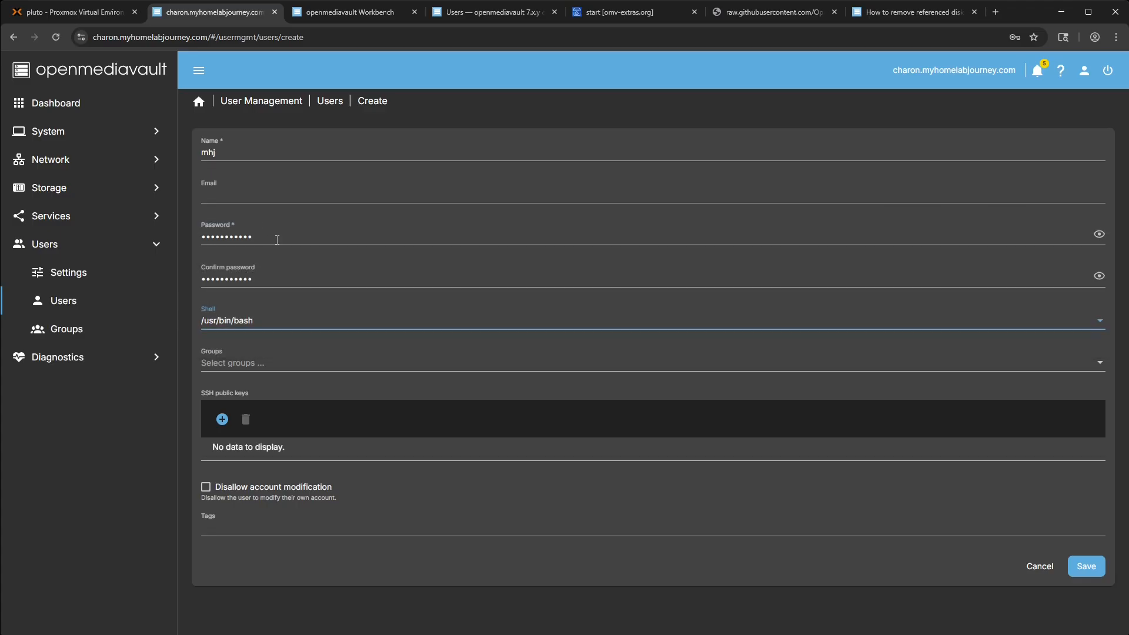
Step: Assign the new user mhj to the _ssh, openmediavault-admin and sudo groups
{"action": "left_click", "coordinate": [259, 363]}
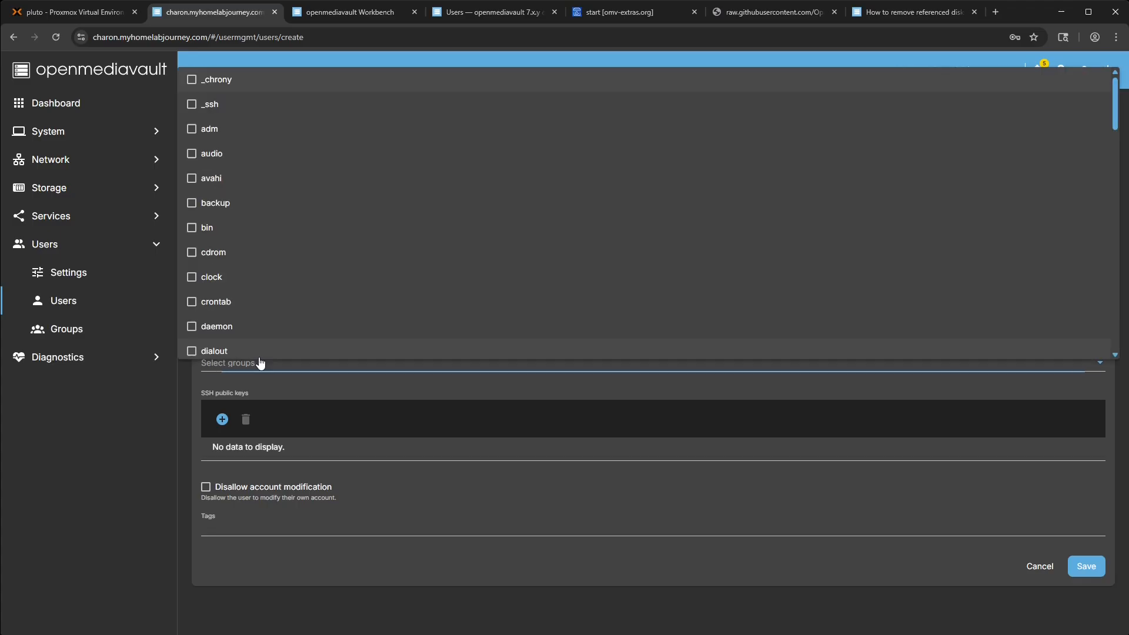
{"action": "left_click", "coordinate": [209, 111]}
{"action": "scroll", "coordinate": [250, 209], "scroll_direction": "down", "scroll_amount": 3}
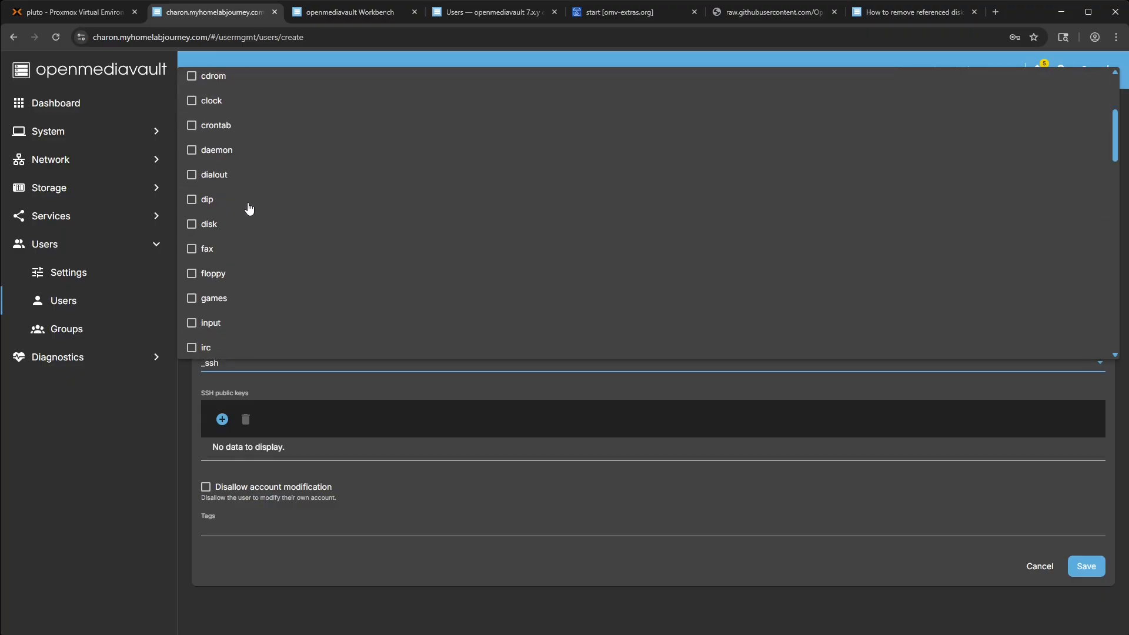
{"action": "scroll", "coordinate": [250, 208], "scroll_direction": "down", "scroll_amount": 7}
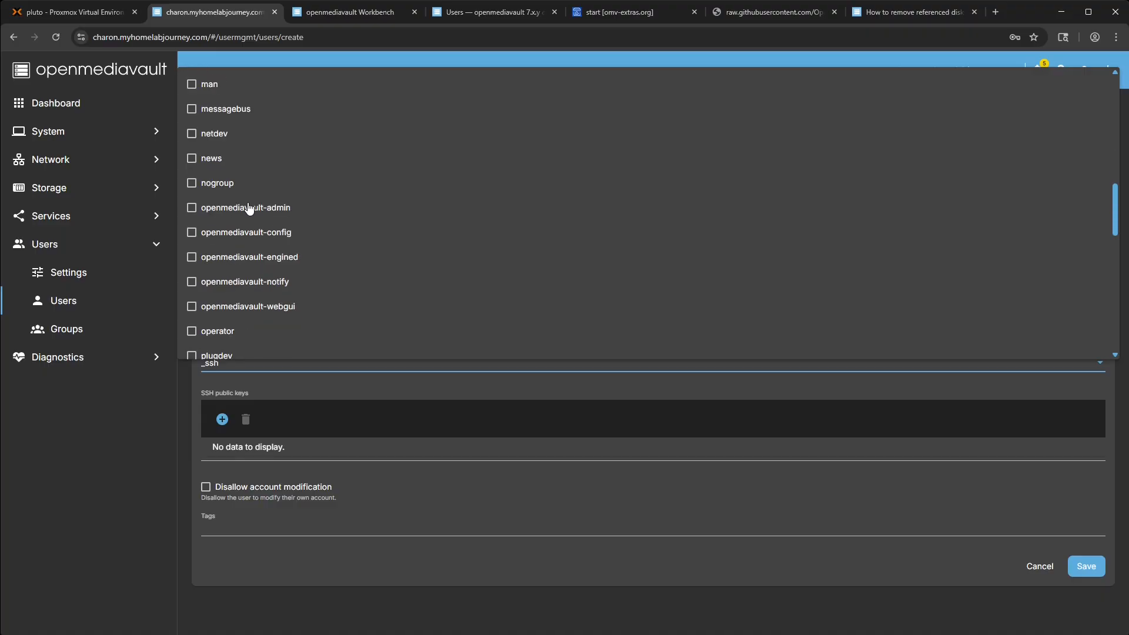
{"action": "left_click", "coordinate": [250, 218]}
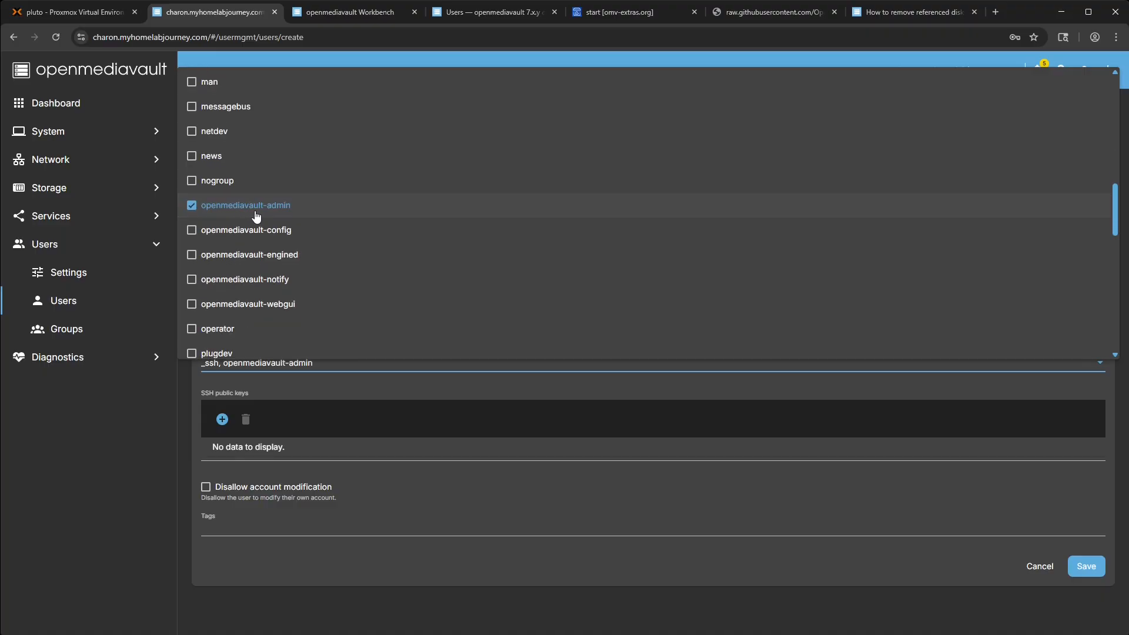
{"action": "scroll", "coordinate": [295, 235], "scroll_direction": "down", "scroll_amount": 3}
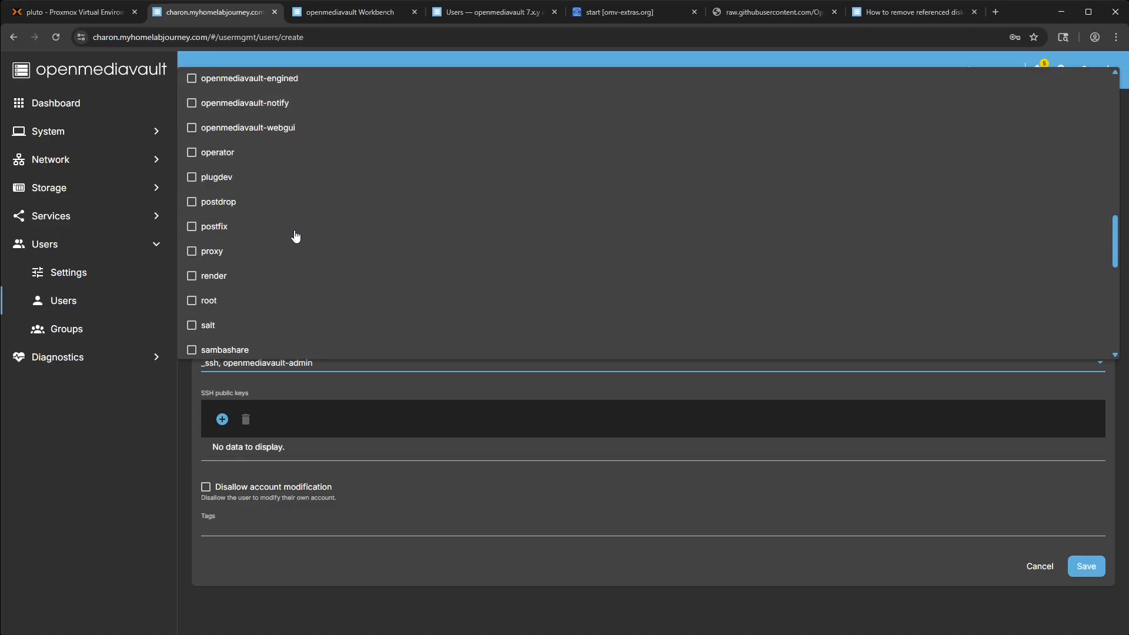
{"action": "scroll", "coordinate": [295, 235], "scroll_direction": "up", "scroll_amount": 3}
{"action": "scroll", "coordinate": [273, 213], "scroll_direction": "down", "scroll_amount": 3}
{"action": "scroll", "coordinate": [278, 218], "scroll_direction": "down", "scroll_amount": 3}
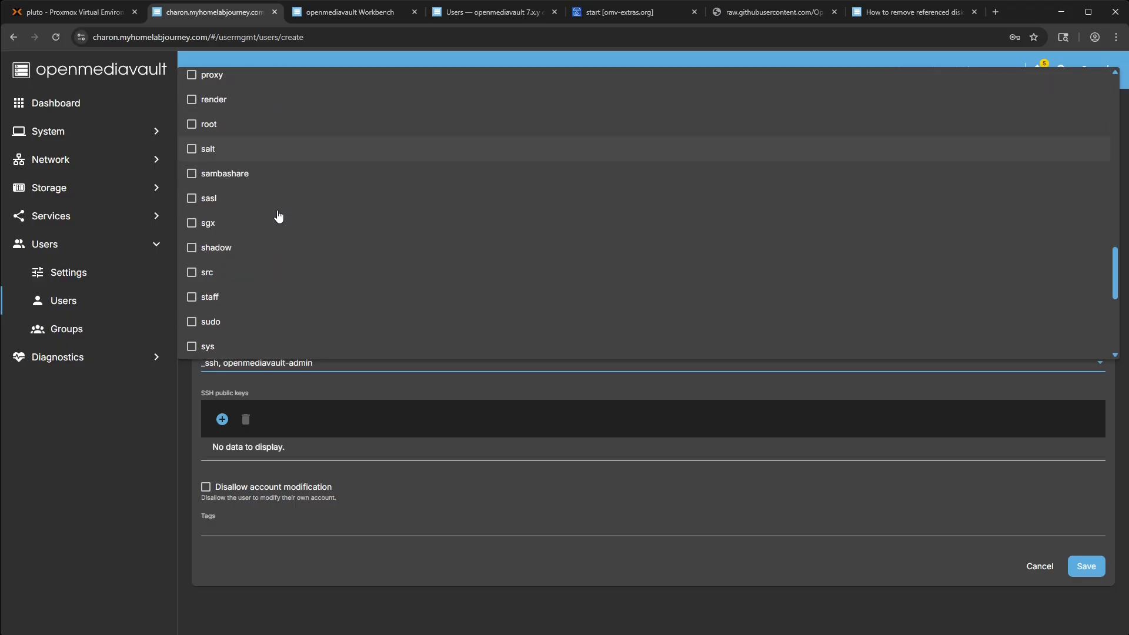
{"action": "scroll", "coordinate": [279, 217], "scroll_direction": "down", "scroll_amount": 1}
{"action": "left_click", "coordinate": [224, 262]}
{"action": "scroll", "coordinate": [221, 259], "scroll_direction": "down", "scroll_amount": 1}
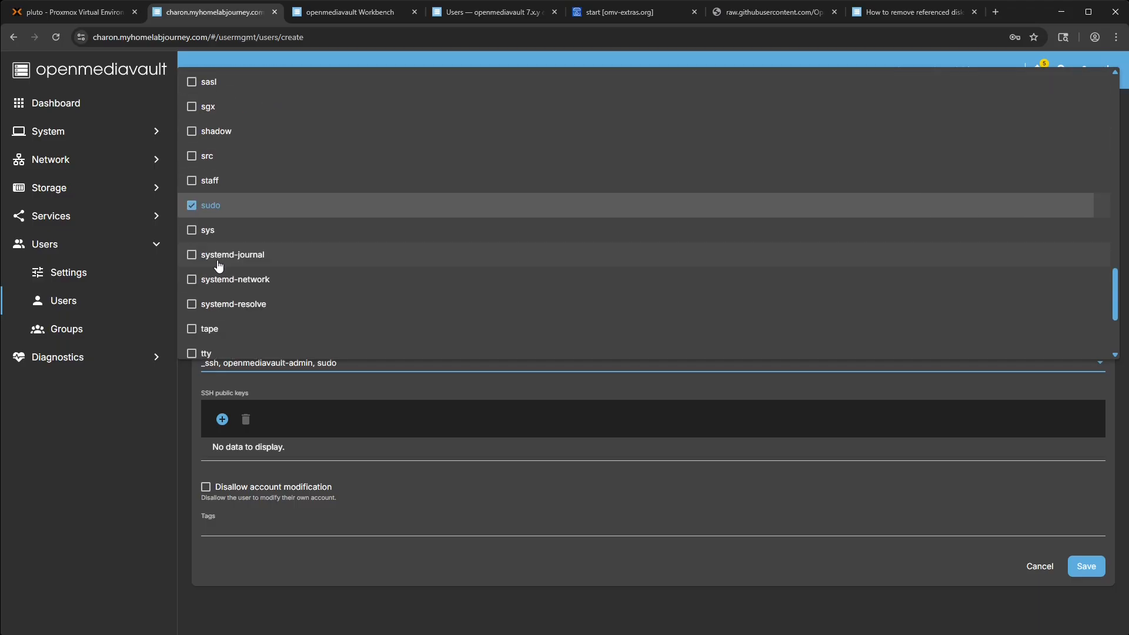
{"action": "scroll", "coordinate": [250, 209], "scroll_direction": "down", "scroll_amount": 2}
{"action": "scroll", "coordinate": [251, 212], "scroll_direction": "down", "scroll_amount": 1}
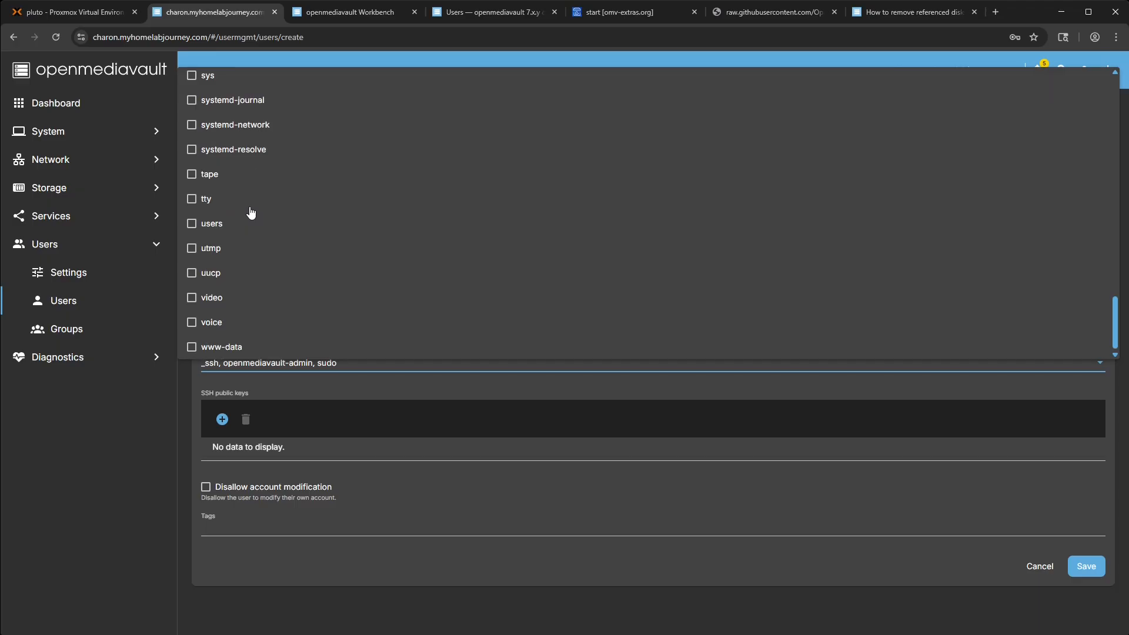
{"action": "left_click", "coordinate": [345, 560]}
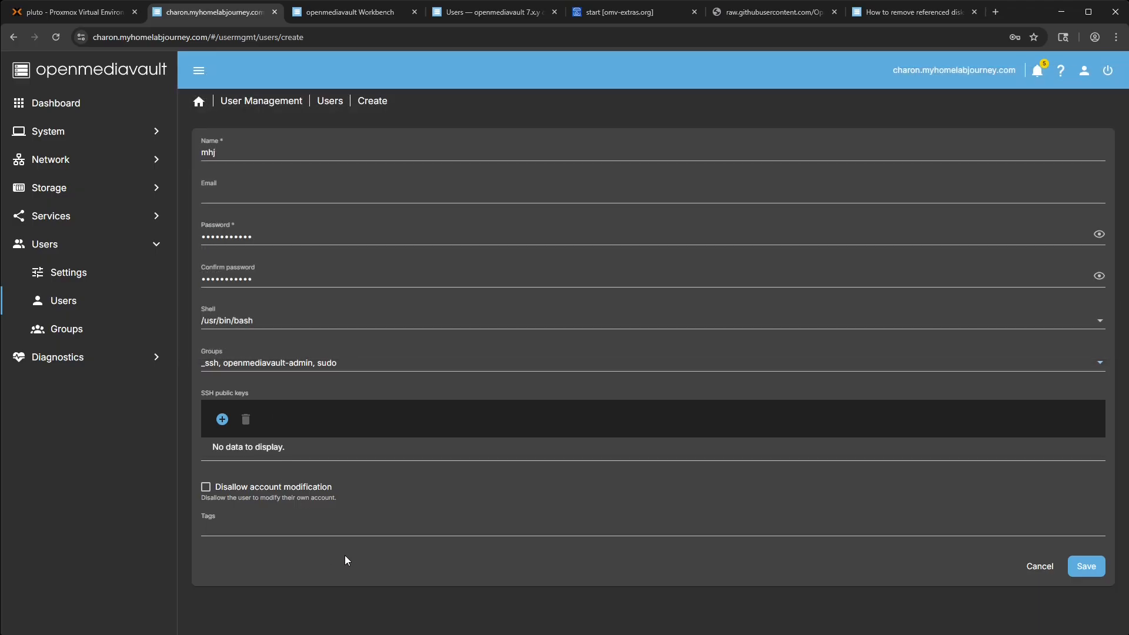
Step: Add the copied SSH public key to the new user mhj
{"action": "left_click", "coordinate": [221, 419]}
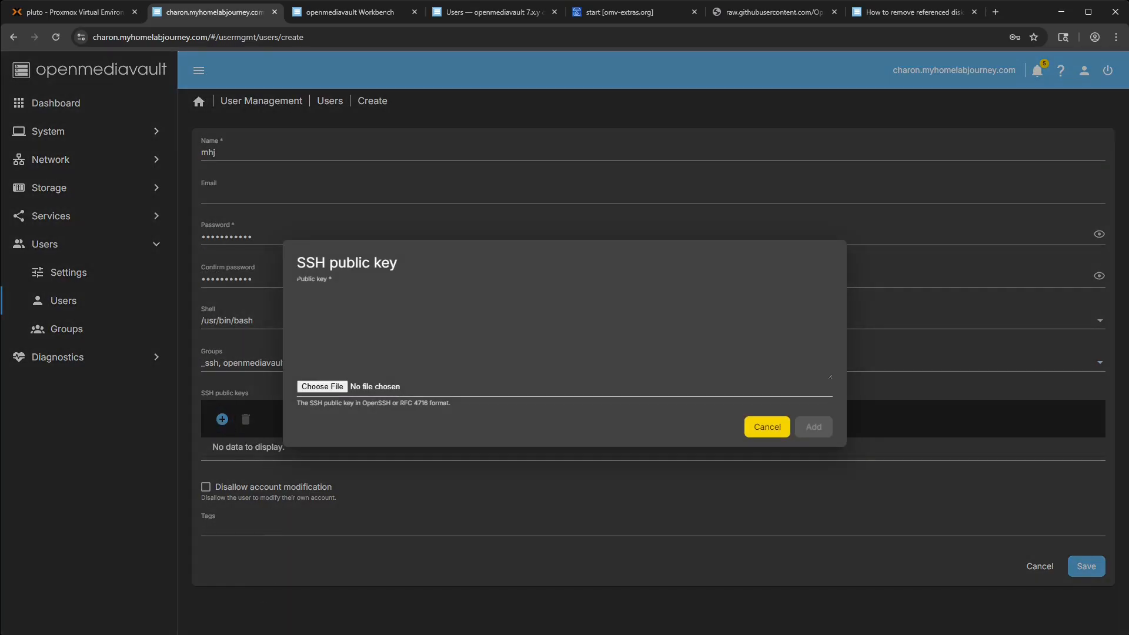
{"action": "key", "text": "alt+Tab"}
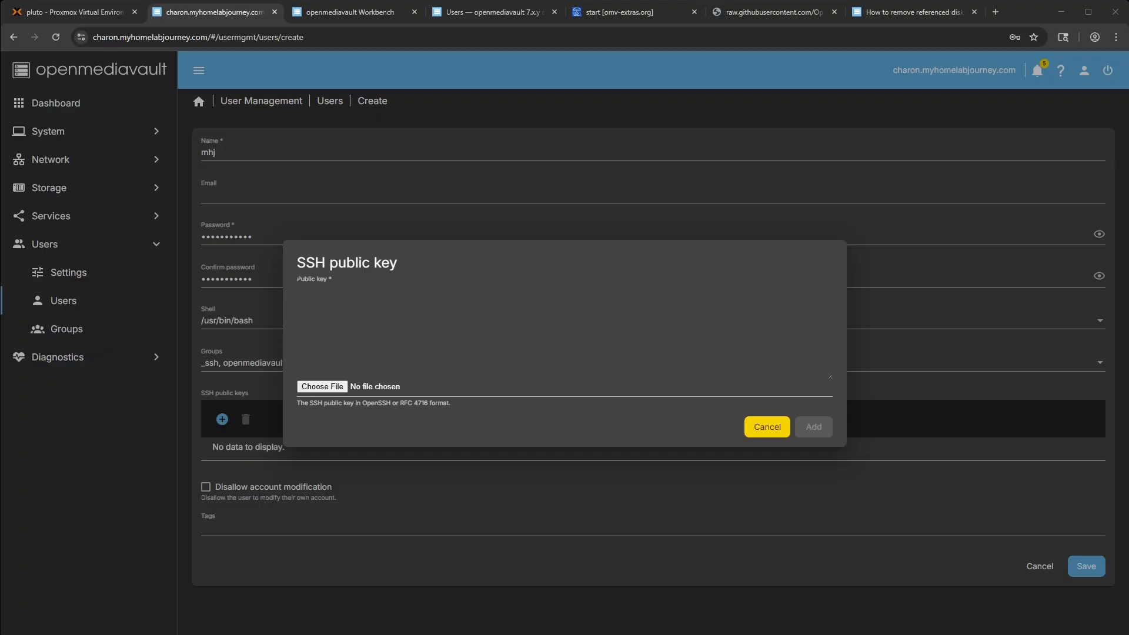
{"action": "key", "text": "alt+Tab"}
{"action": "left_click", "coordinate": [441, 327]}
{"action": "key", "text": "ctrl+v"}
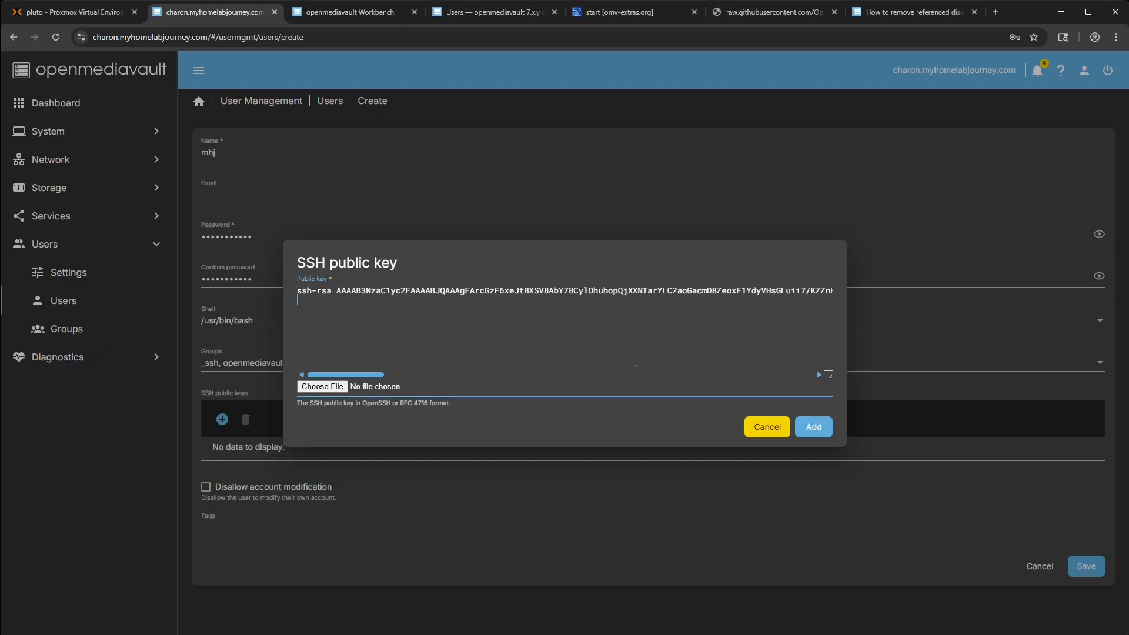
{"action": "left_click", "coordinate": [815, 427]}
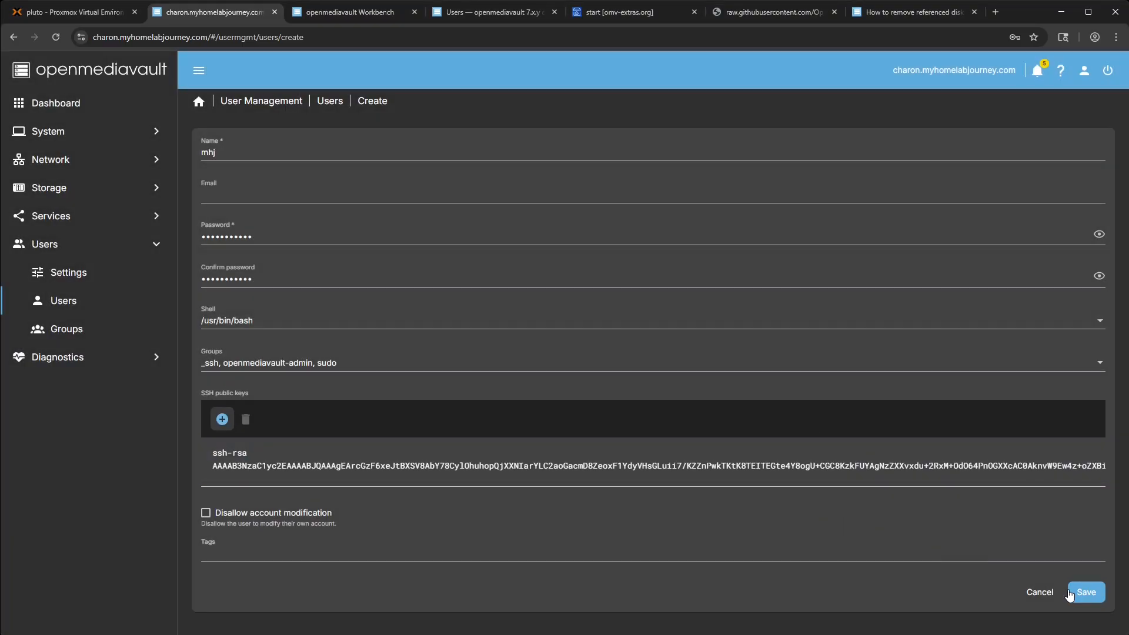
Step: Save the new user mhj and apply the pending configuration changes
{"action": "left_click", "coordinate": [1092, 592]}
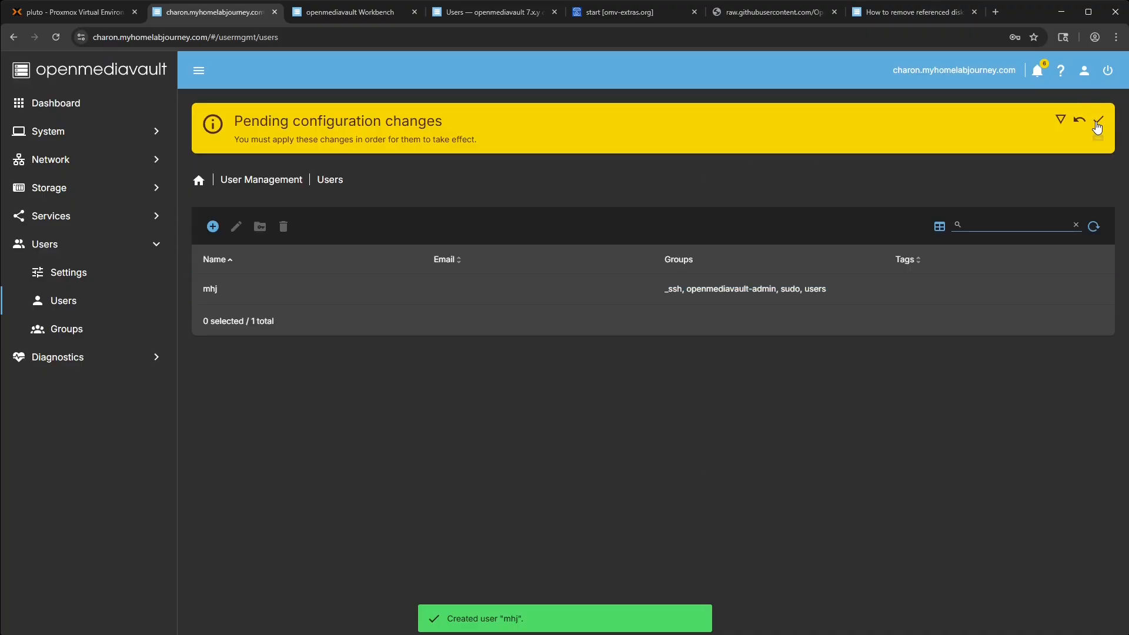
{"action": "left_click", "coordinate": [1097, 123]}
{"action": "left_click", "coordinate": [665, 378]}
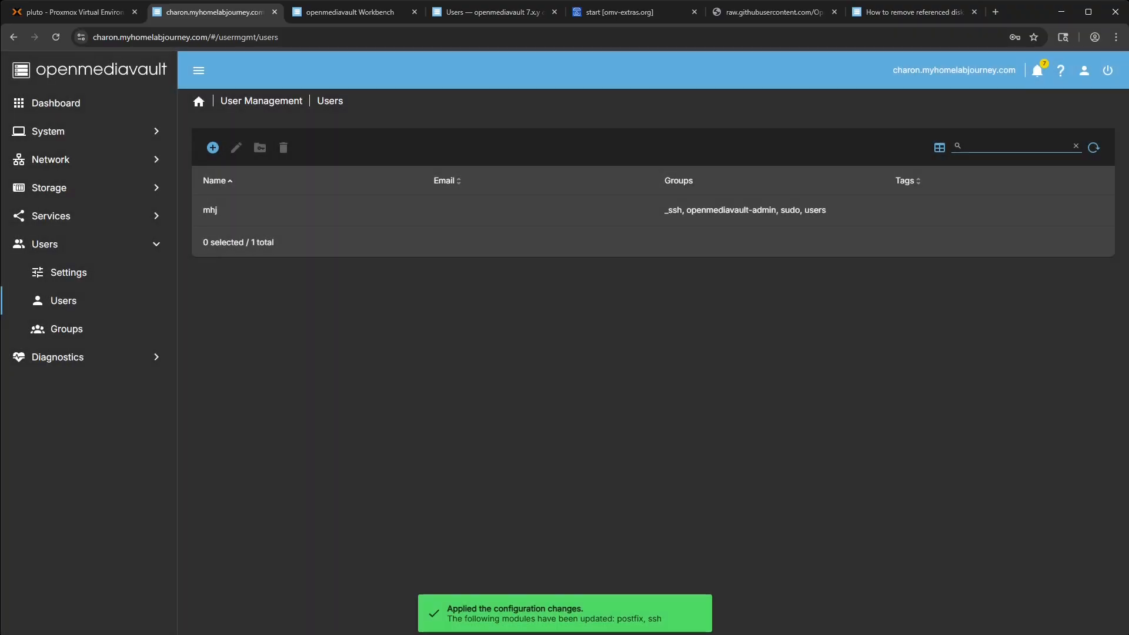
Step: Switch to the PowerShell terminal, print /etc/passwd on charon and examine mhj's user ID, group ID and home directory path
{"action": "key", "text": "alt+Tab"}
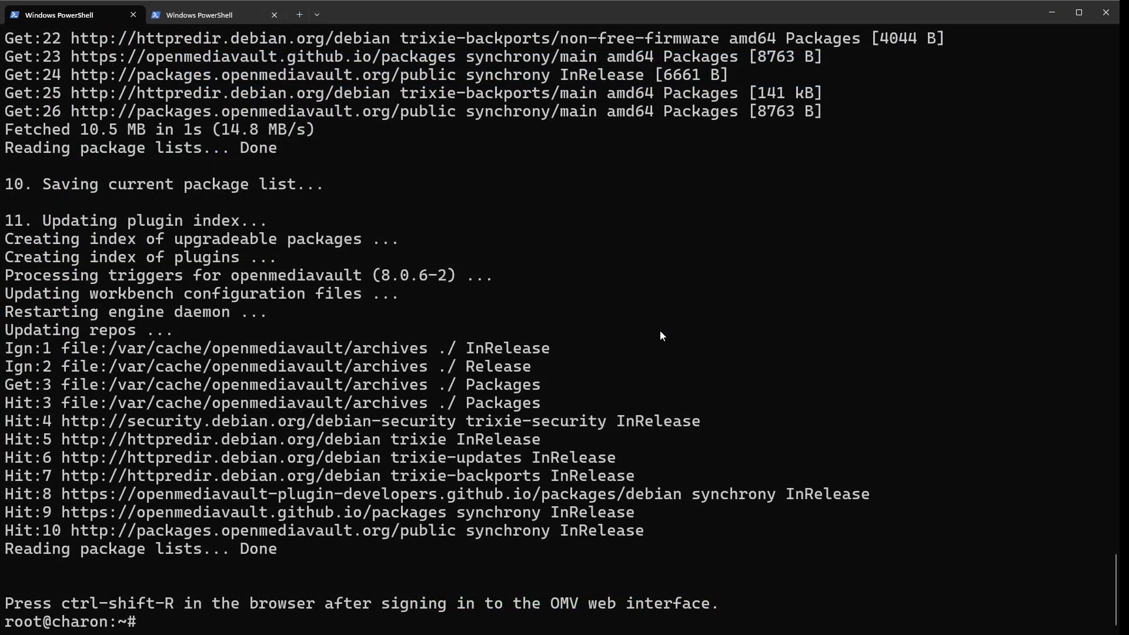
{"action": "type", "text": "cat /etc/passwd"}
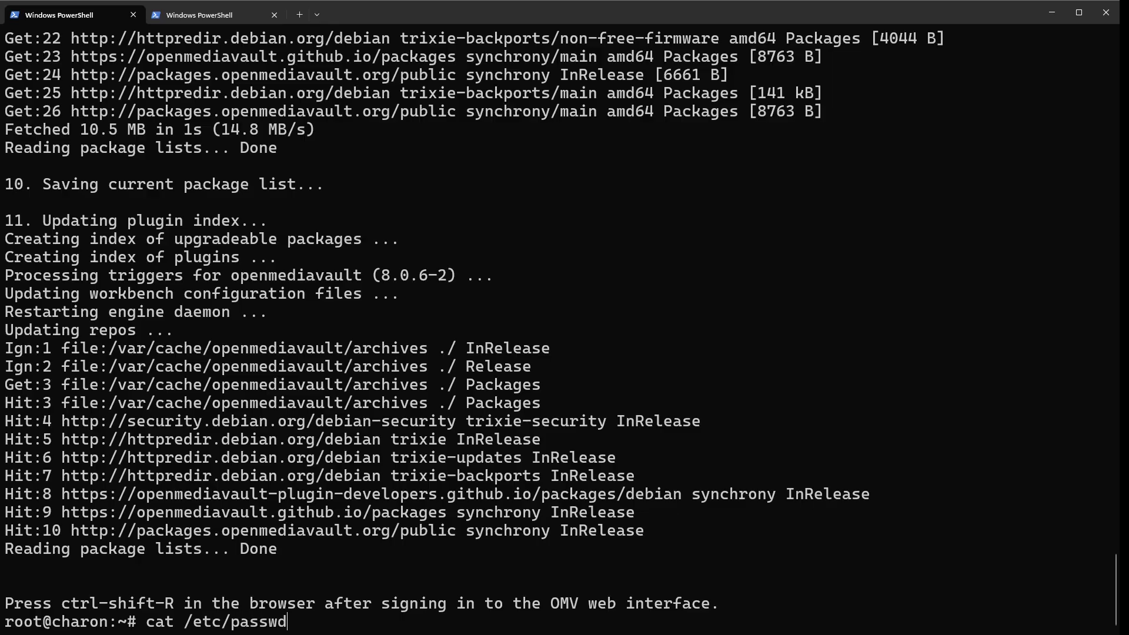
{"action": "key", "text": "Return"}
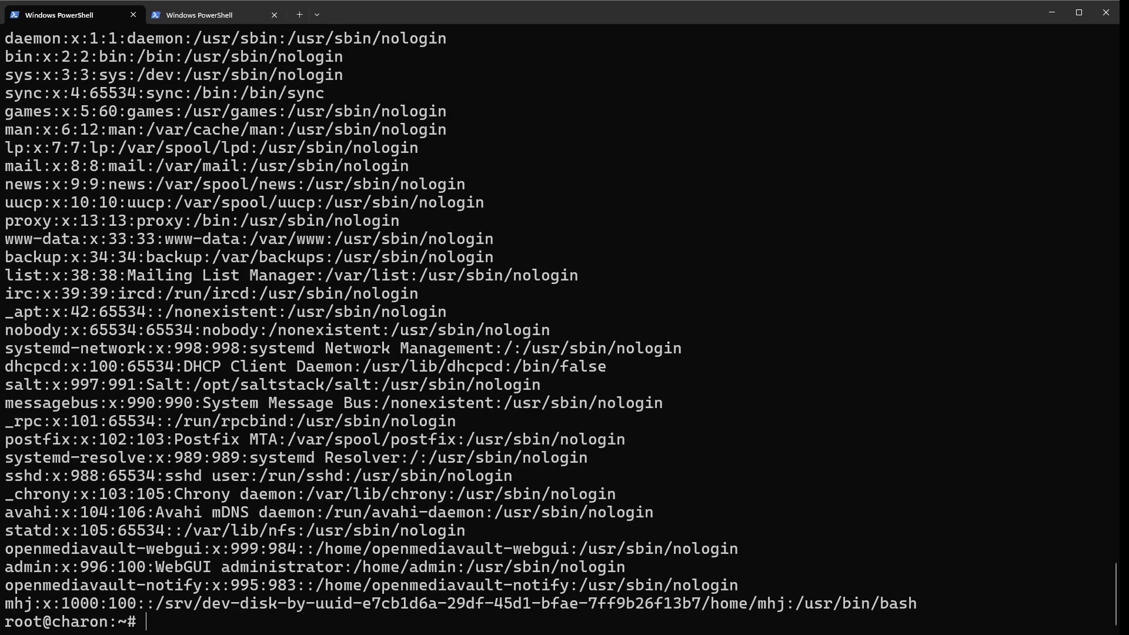
{"action": "double_click", "coordinate": [22, 608]}
{"action": "double_click", "coordinate": [94, 608]}
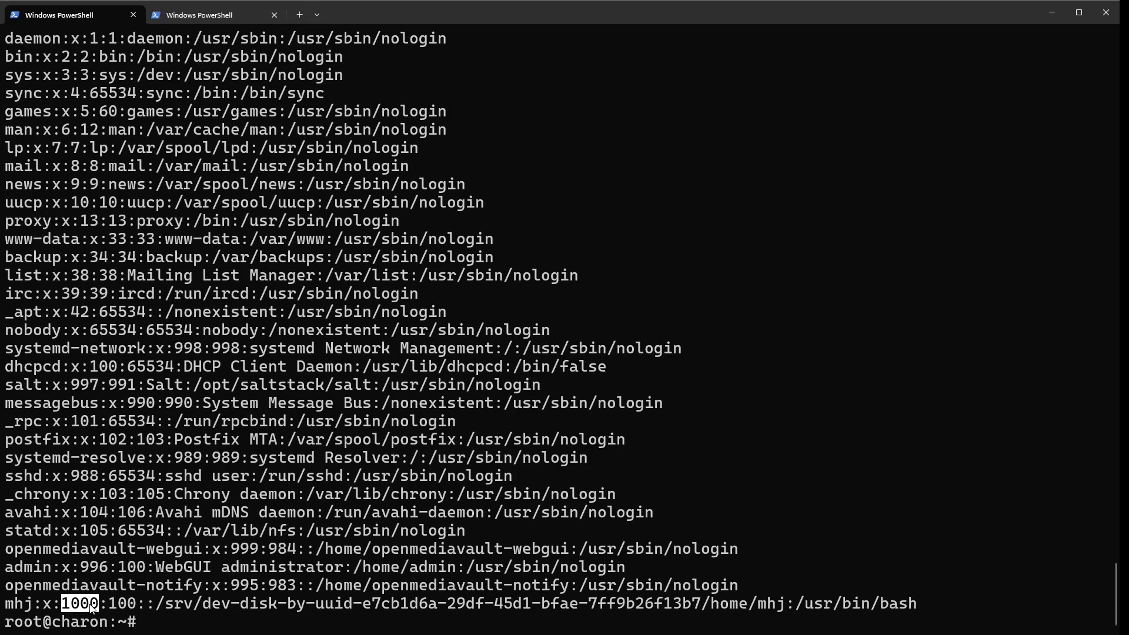
{"action": "double_click", "coordinate": [121, 606]}
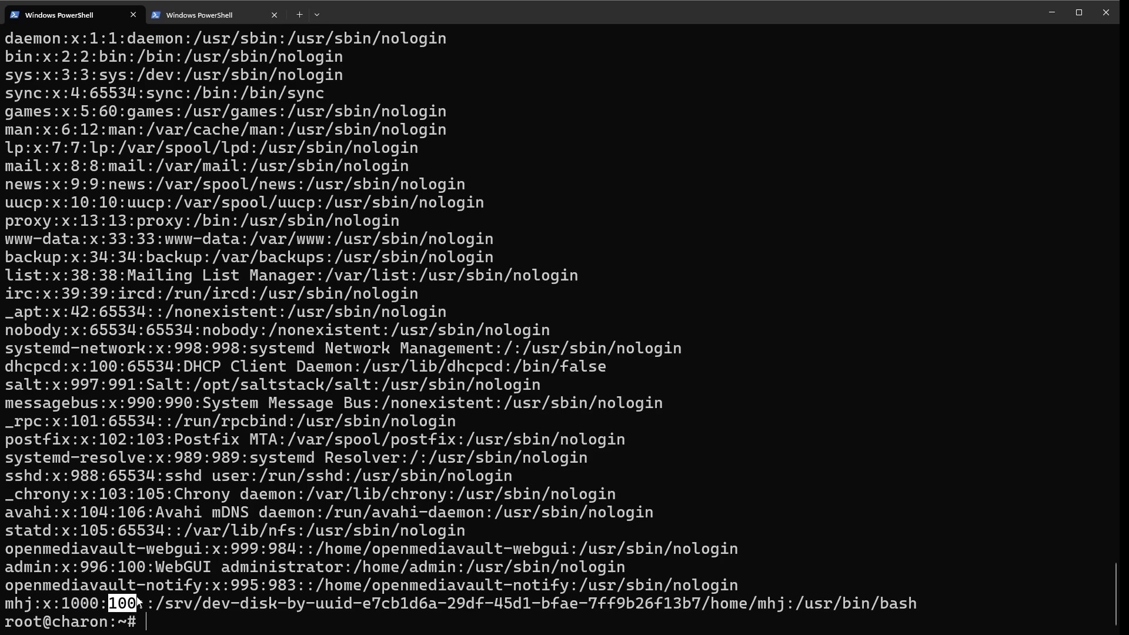
{"action": "left_click", "coordinate": [179, 606]}
{"action": "left_click_drag", "start_coordinate": [156, 605], "coordinate": [787, 613]}
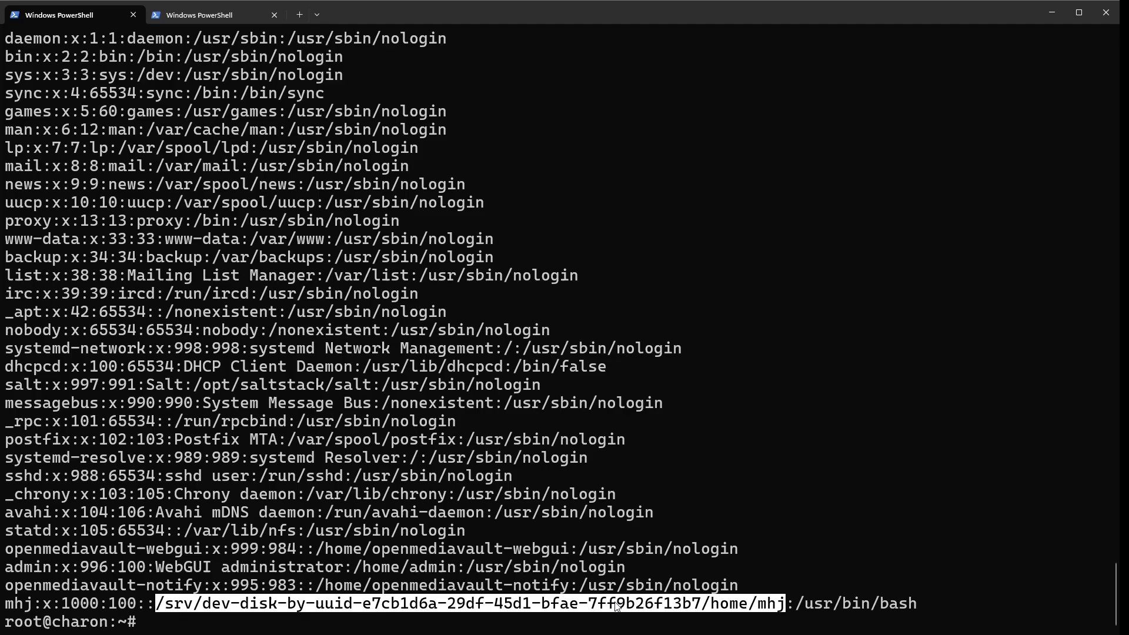
{"action": "left_click", "coordinate": [496, 624]}
Step: List all contents of /home in long format, return to the previous directory and check the login shell in mhj's passwd entry
{"action": "type", "text": "cd /"}
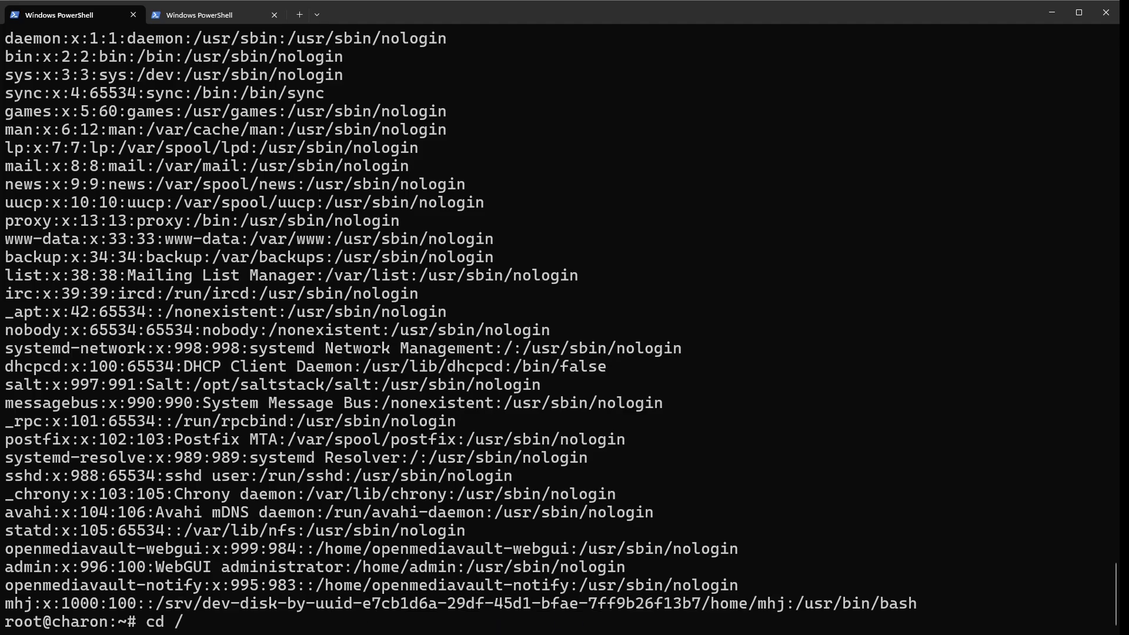
{"action": "type", "text": "home/"}
{"action": "key", "text": "Return"}
{"action": "type", "text": "ls -la"}
{"action": "key", "text": "Return"}
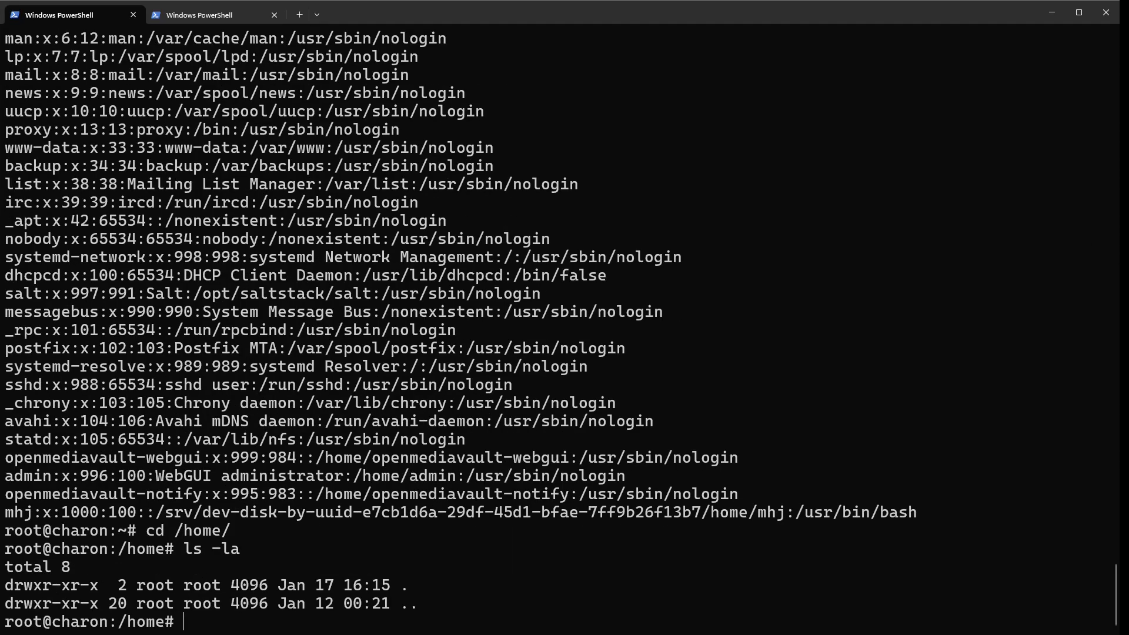
{"action": "type", "text": "cd -"}
{"action": "key", "text": "Return"}
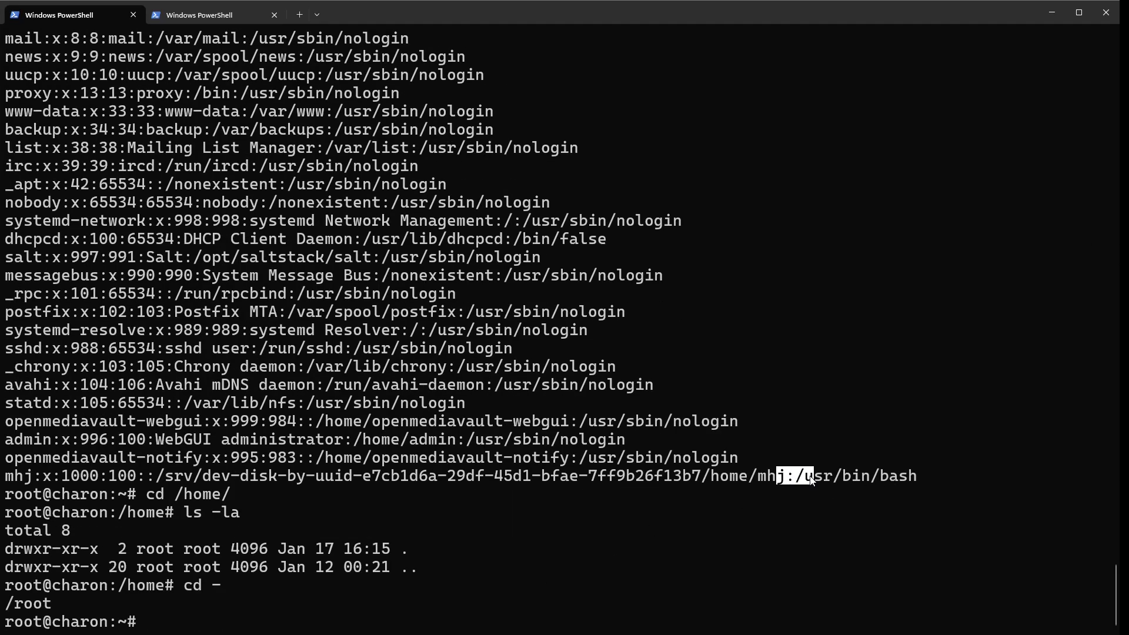
{"action": "left_click_drag", "start_coordinate": [811, 481], "coordinate": [927, 482]}
{"action": "right_click", "coordinate": [927, 483]}
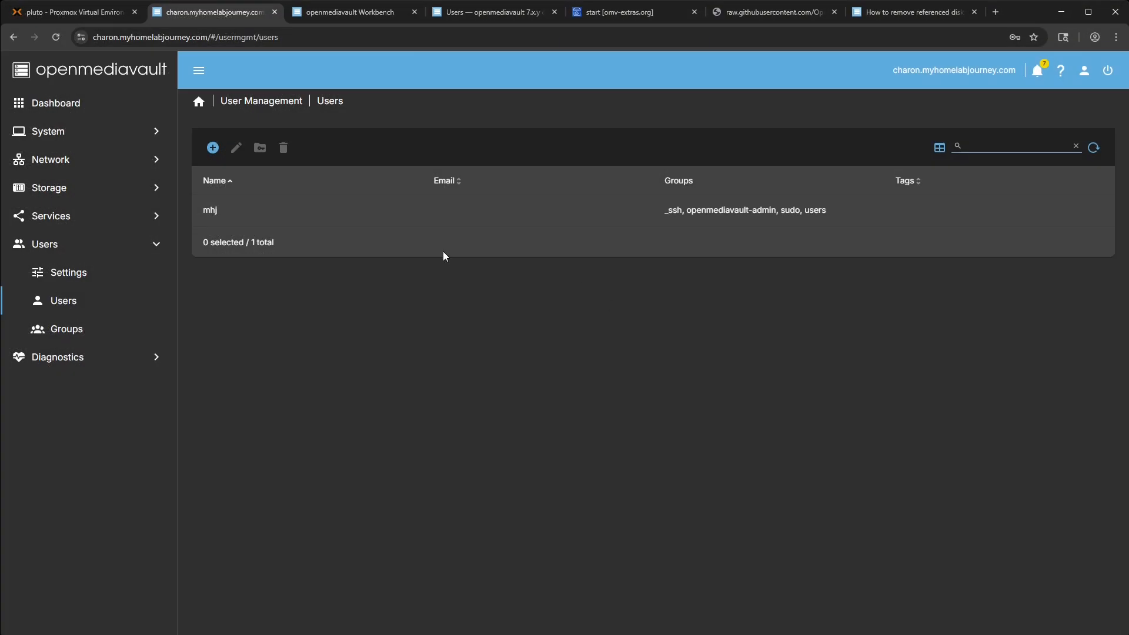
Step: Start creating a new group in user management and name it mhj
{"action": "left_click", "coordinate": [82, 330]}
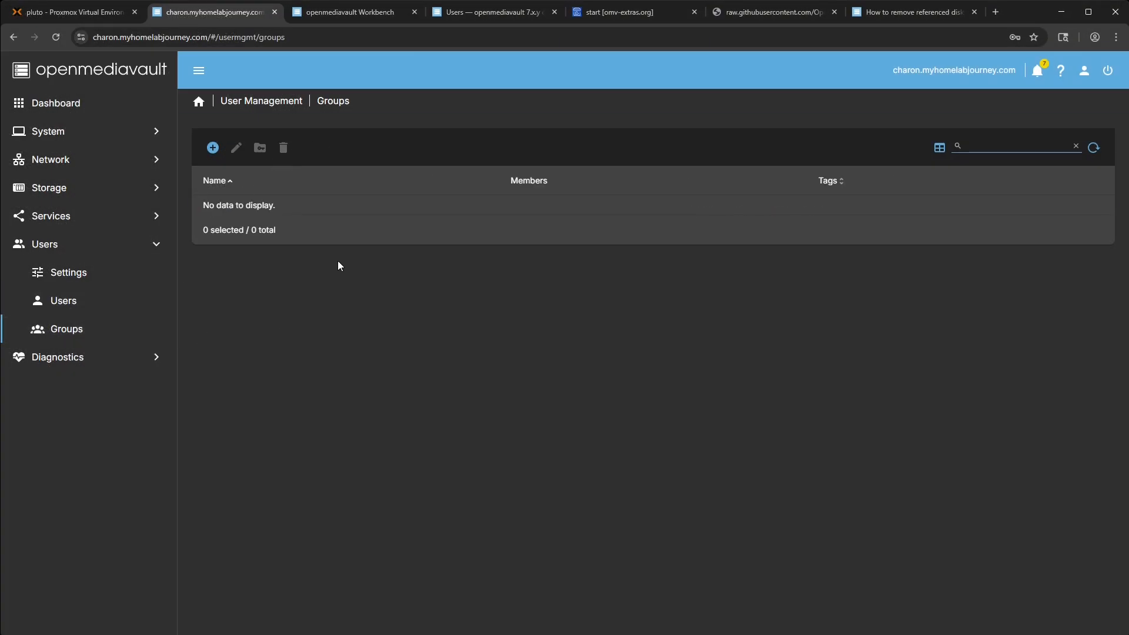
{"action": "left_click", "coordinate": [221, 155]}
{"action": "left_click", "coordinate": [249, 178]}
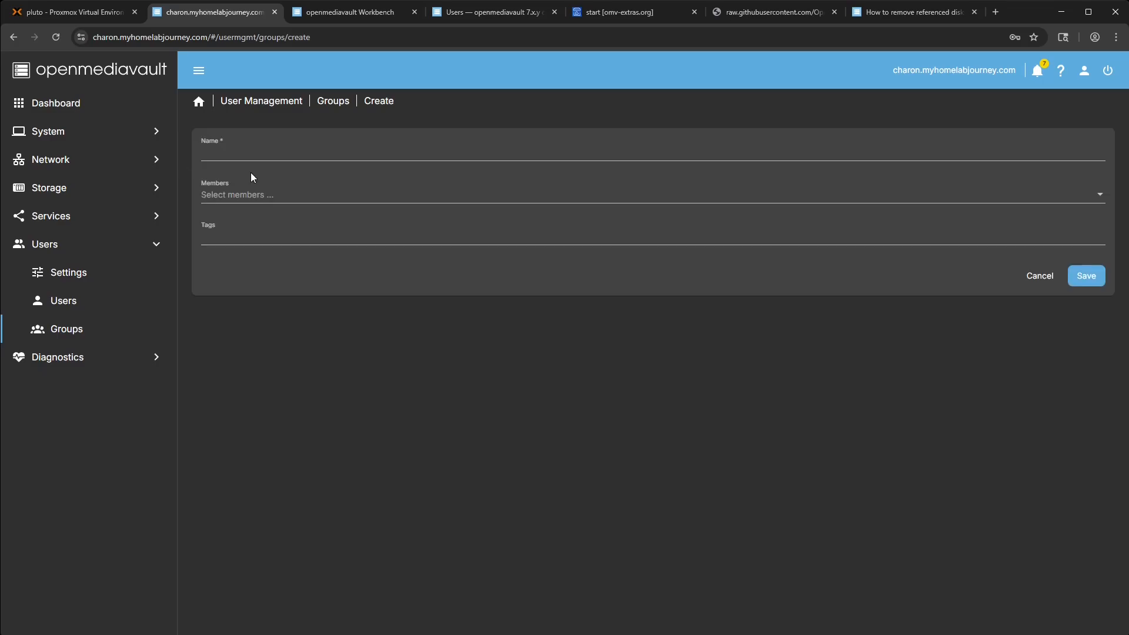
{"action": "left_click", "coordinate": [279, 153]}
{"action": "type", "text": "mh"}
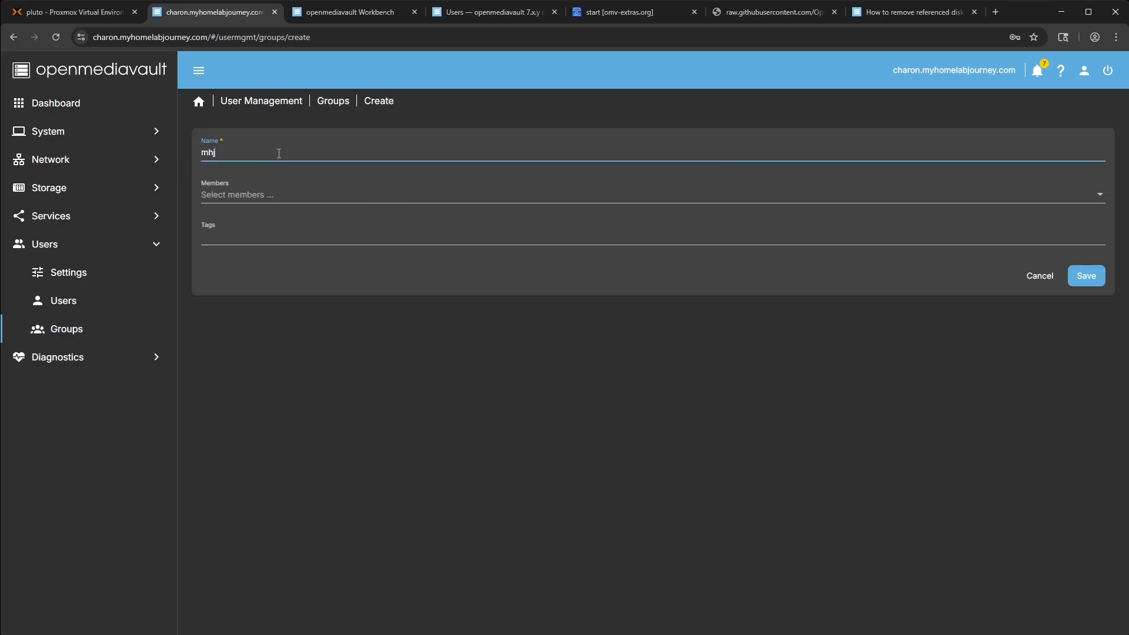
{"action": "type", "text": "j"}
Step: Add the user mhj as a member of the new group and save the group
{"action": "left_click", "coordinate": [266, 192]}
{"action": "scroll", "coordinate": [247, 259], "scroll_direction": "down", "scroll_amount": 4}
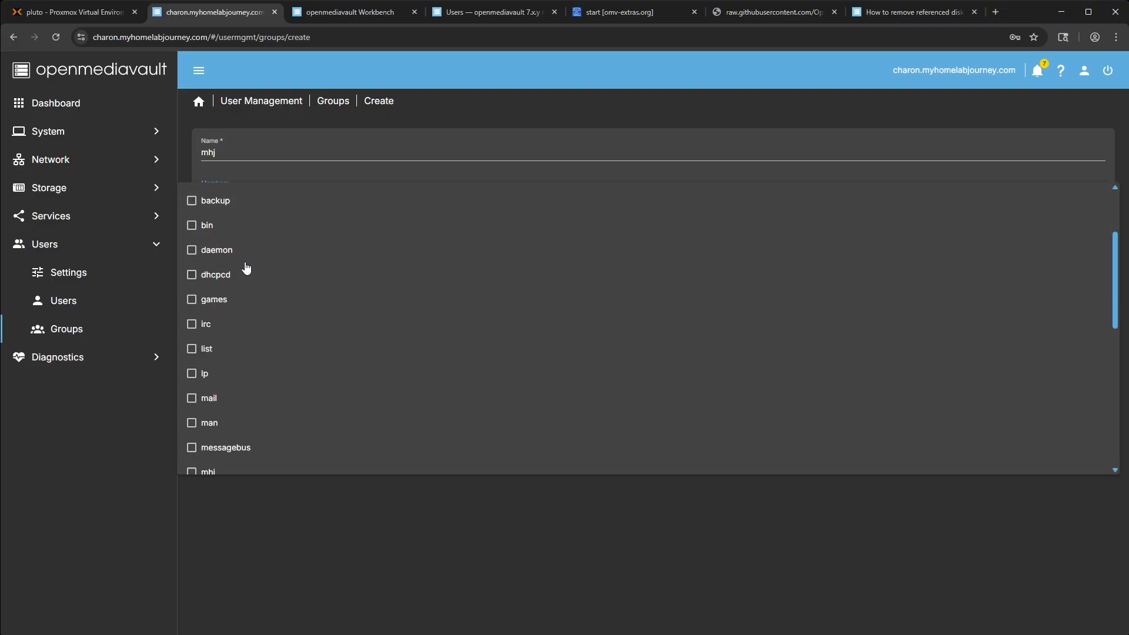
{"action": "scroll", "coordinate": [246, 268], "scroll_direction": "down", "scroll_amount": 1}
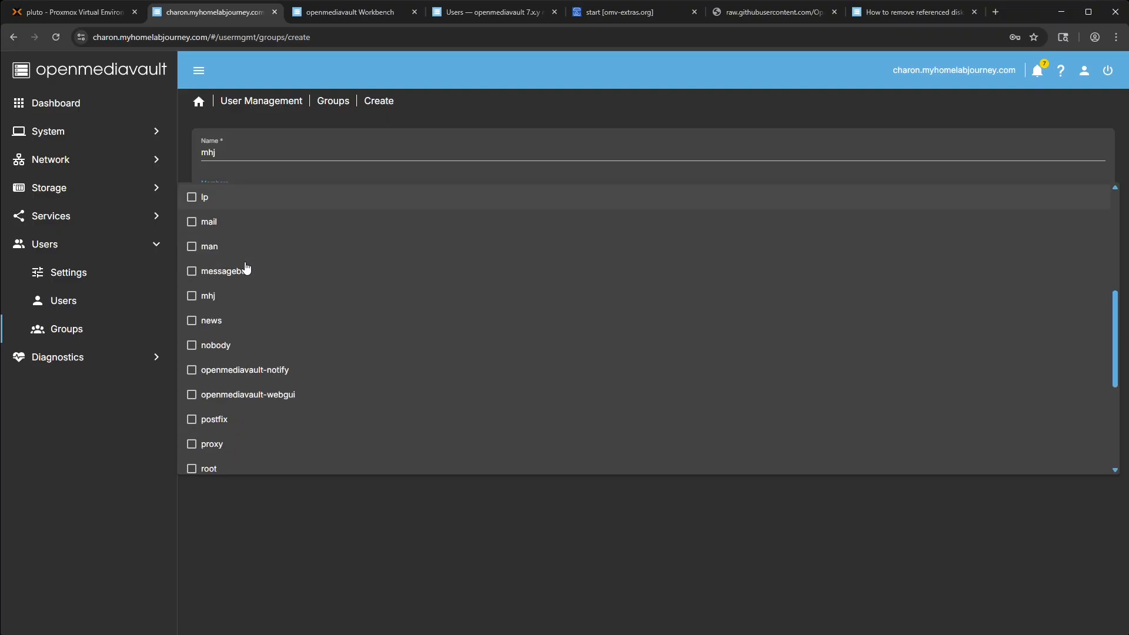
{"action": "left_click", "coordinate": [194, 298]}
{"action": "left_click", "coordinate": [492, 554]}
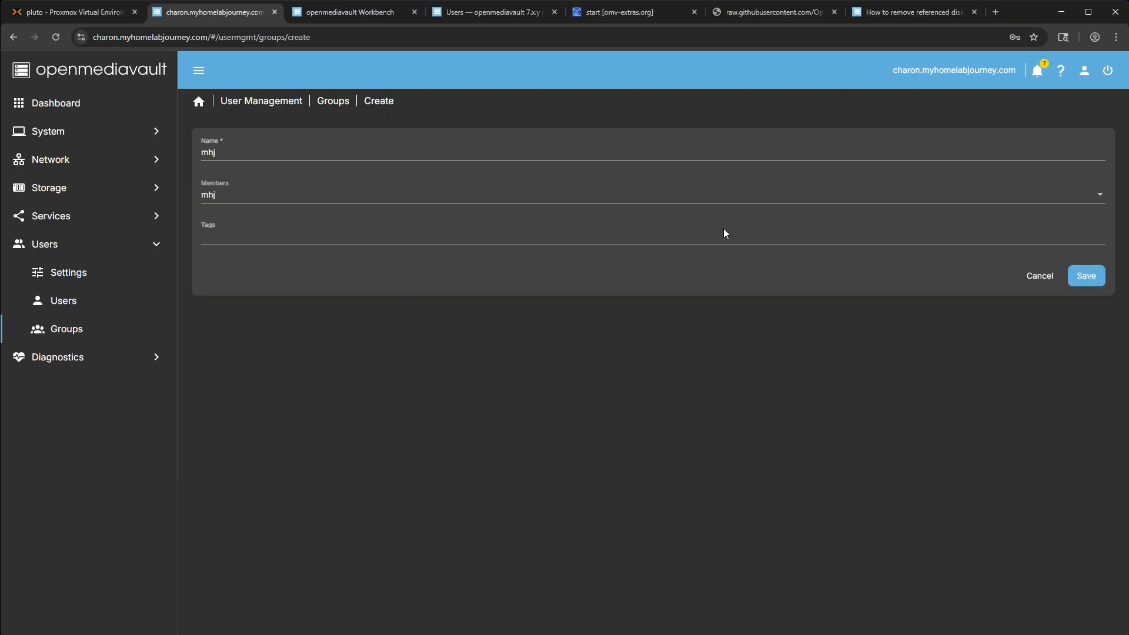
{"action": "left_click", "coordinate": [1103, 276]}
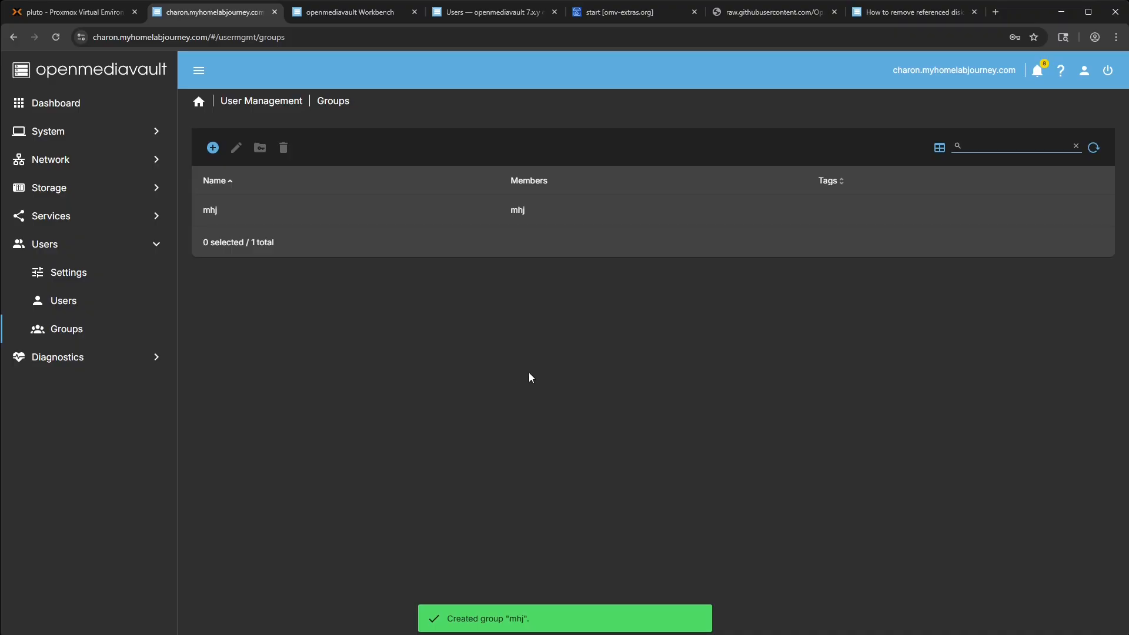
Step: Switch to the PowerShell terminal and try to list charon's groups with getent groups
{"action": "key", "text": "alt+Tab"}
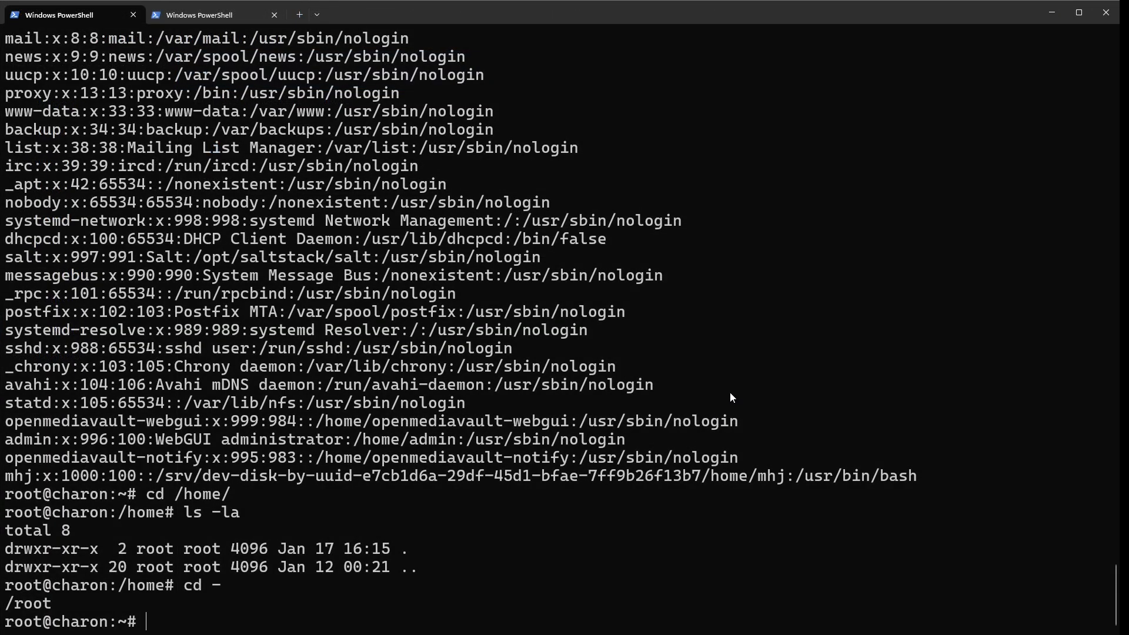
{"action": "type", "text": "getent groups"}
{"action": "key", "text": "Return"}
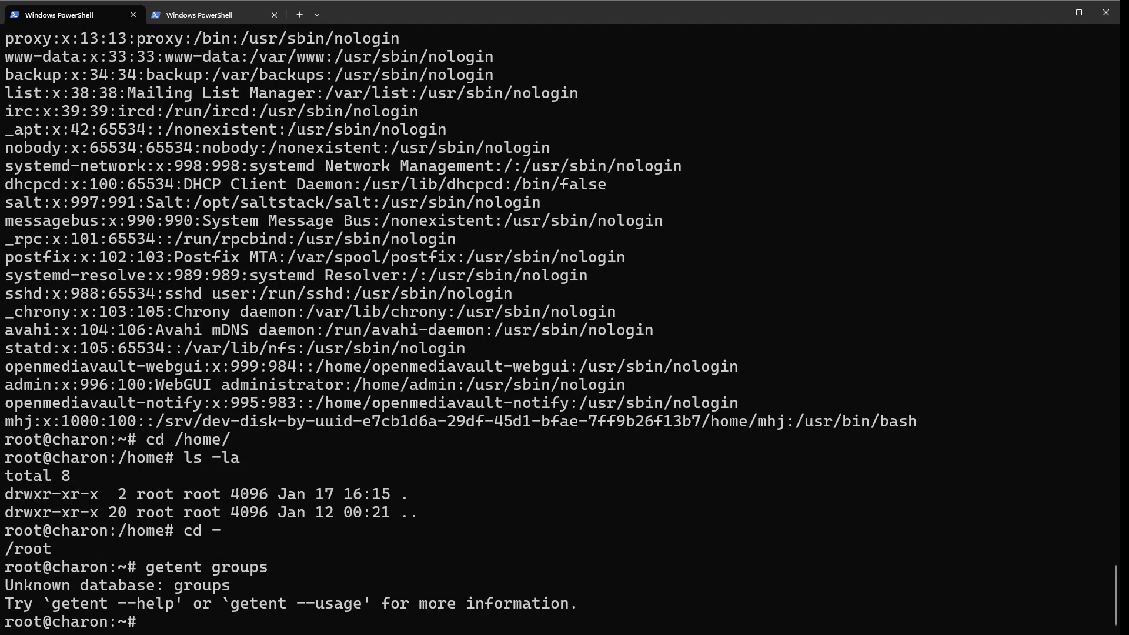
Step: Correct the command to getent group | grep mhj and run it to list the groups that include mhj
{"action": "key", "text": "Up"}
{"action": "key", "text": "BackSpace"}
{"action": "key", "text": "BackSpace"}
{"action": "key", "text": "BackSpace"}
{"action": "key", "text": "BackSpace"}
{"action": "key", "text": "BackSpace"}
{"action": "key", "text": "BackSpace"}
{"action": "type", "text": "group "}
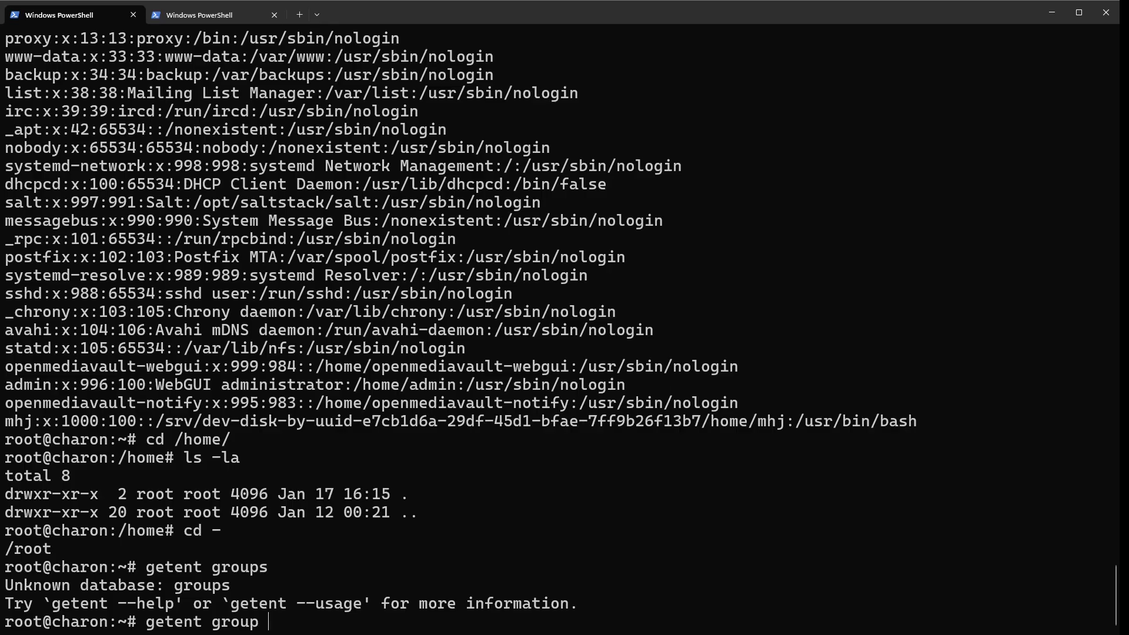
{"action": "type", "text": "| grep mhj"}
{"action": "key", "text": "Return"}
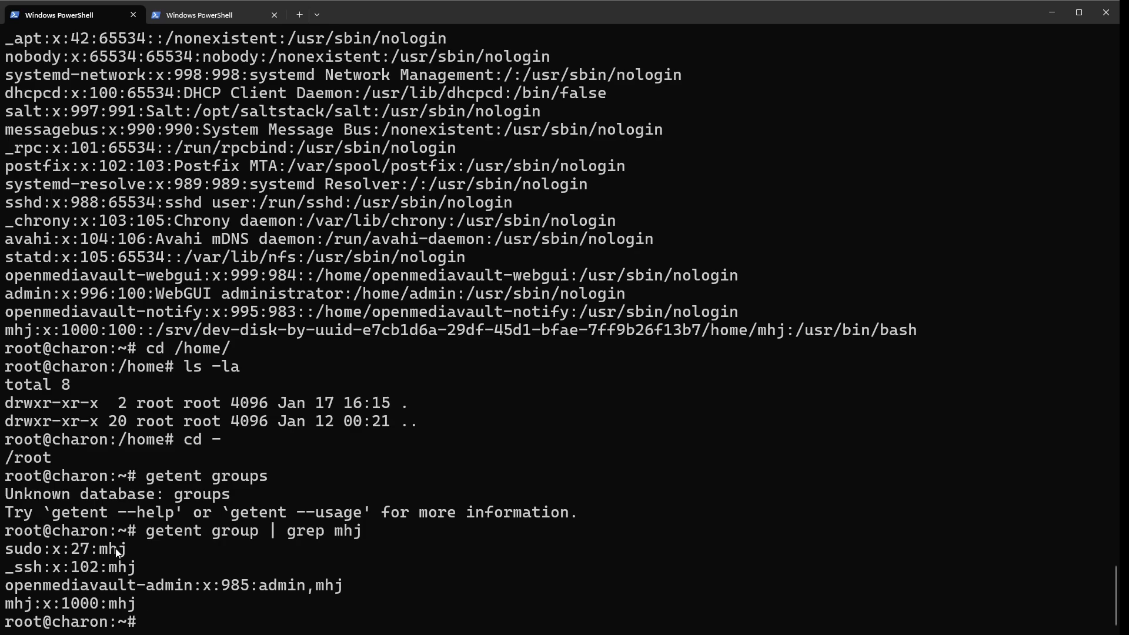
Step: Examine the mhj entries in the group output, especially the mhj group's line and its group ID
{"action": "left_click_drag", "start_coordinate": [116, 548], "coordinate": [109, 549]}
{"action": "left_click", "coordinate": [13, 606]}
{"action": "double_click", "coordinate": [13, 605]}
{"action": "left_click_drag", "start_coordinate": [9, 608], "coordinate": [138, 609]}
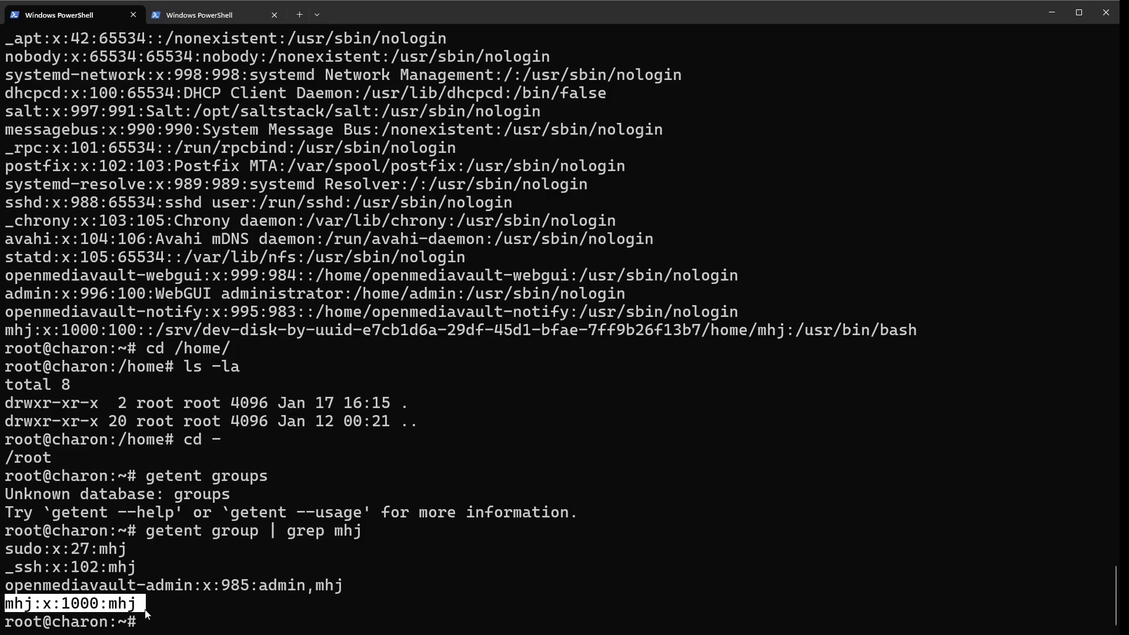
{"action": "double_click", "coordinate": [85, 606]}
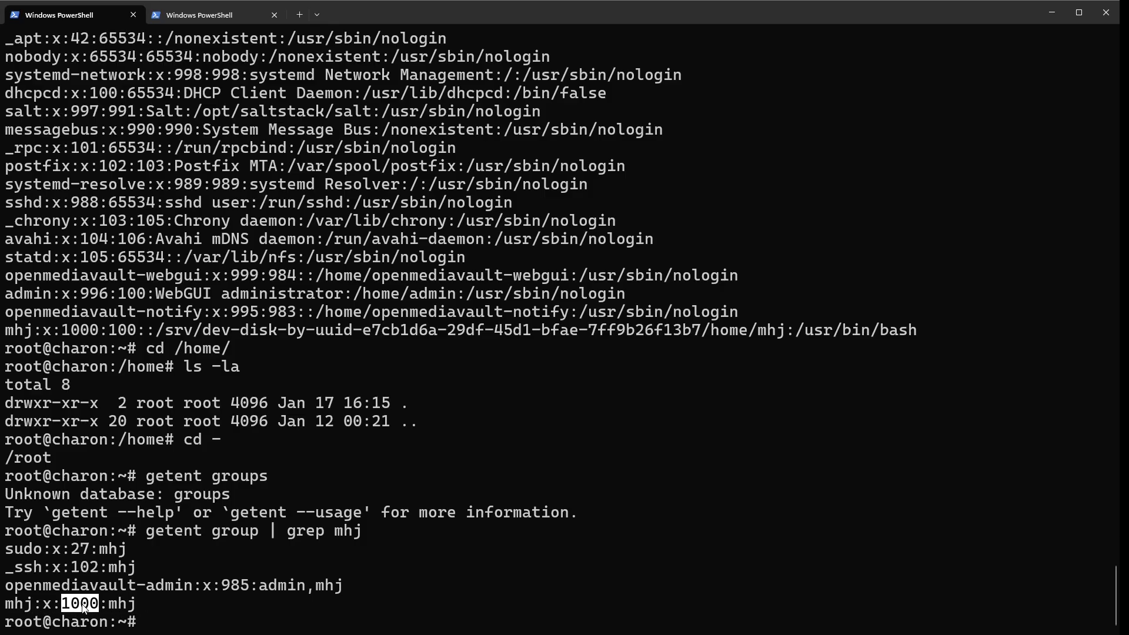
{"action": "left_click", "coordinate": [226, 601]}
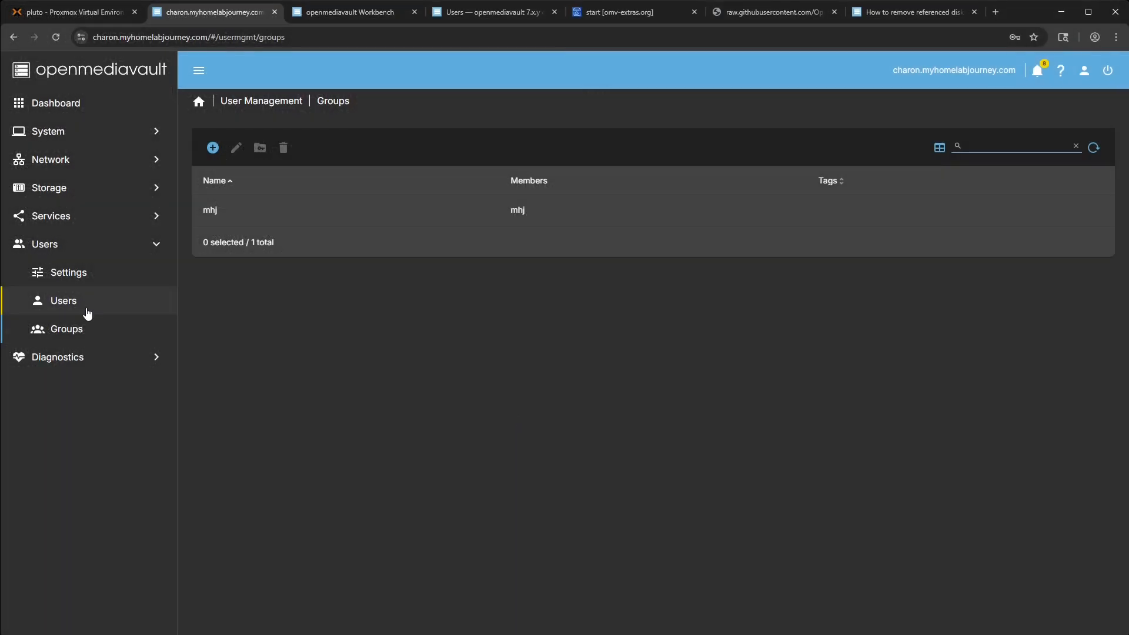
Step: Switch back to openmediavault and review mhj's group memberships, the user home directory settings and the dashboard
{"action": "left_click", "coordinate": [88, 313]}
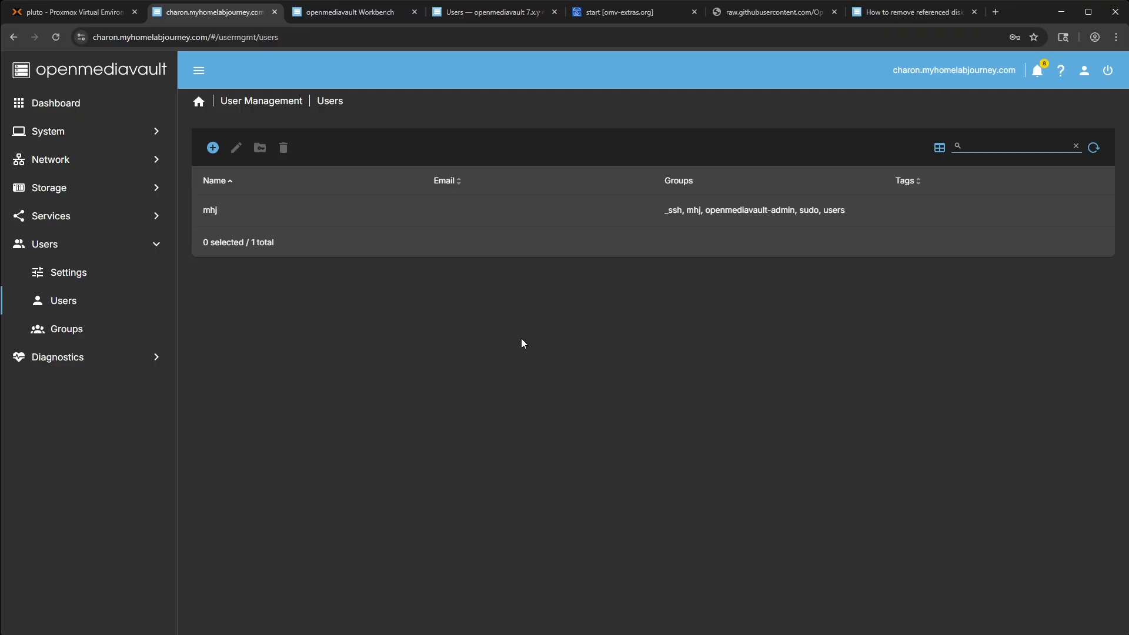
{"action": "left_click", "coordinate": [89, 278]}
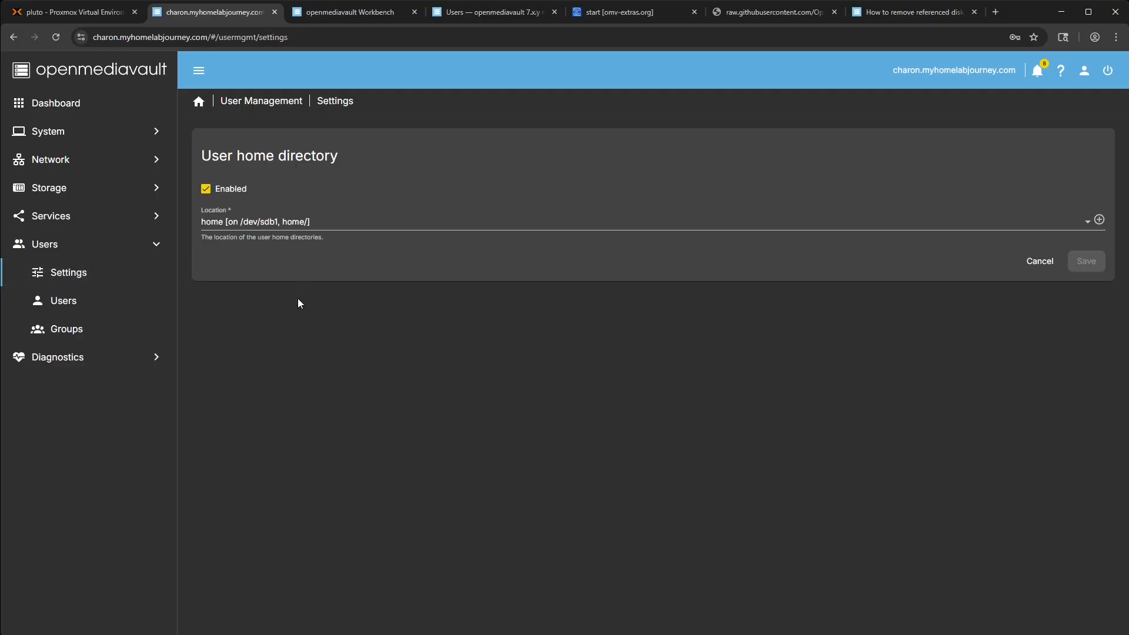
{"action": "left_click", "coordinate": [98, 112]}
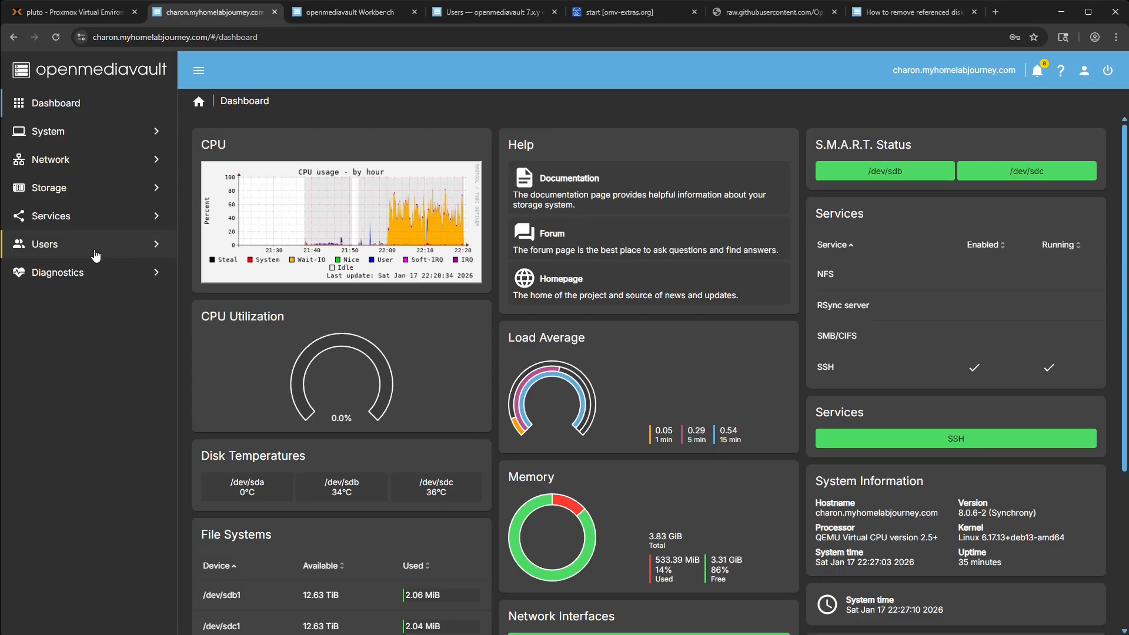
{"action": "left_click", "coordinate": [79, 198]}
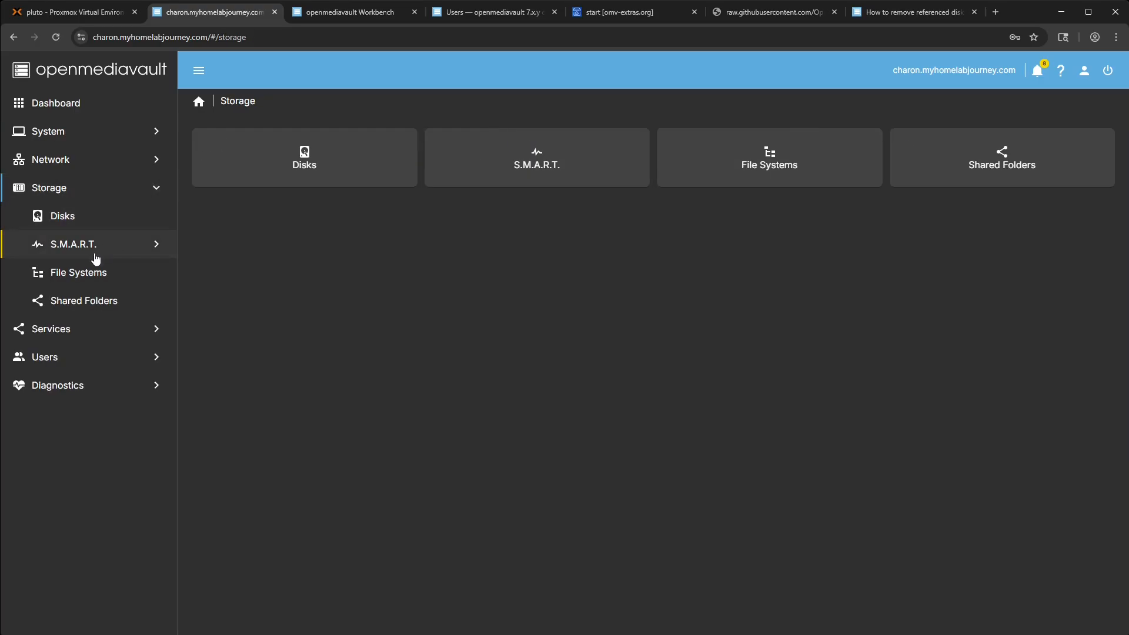
{"action": "left_click", "coordinate": [99, 332]}
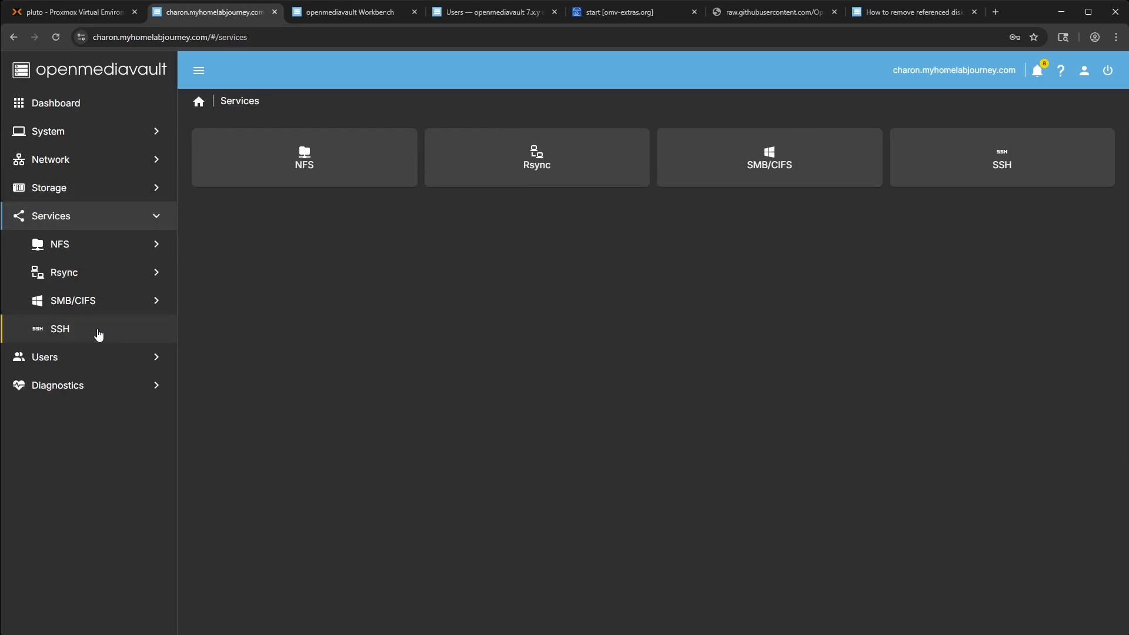
{"action": "left_click", "coordinate": [68, 356]}
{"action": "left_click", "coordinate": [264, 180]}
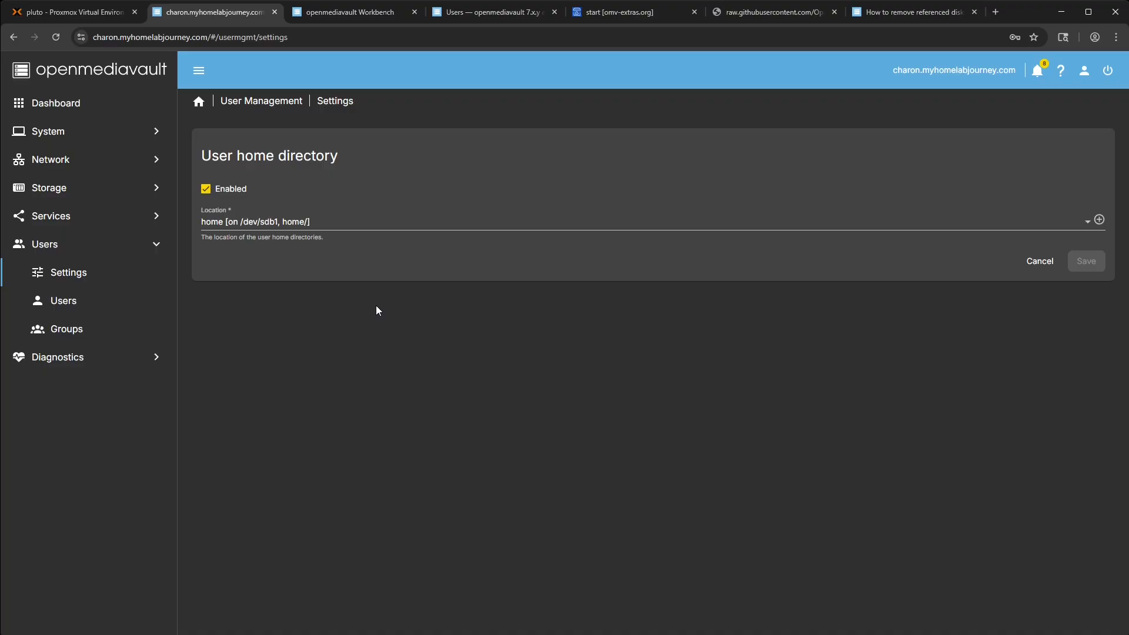
Step: Review the storage configuration: S.M.A.R.T. settings, monitored devices, file systems and shared folders
{"action": "left_click", "coordinate": [88, 188]}
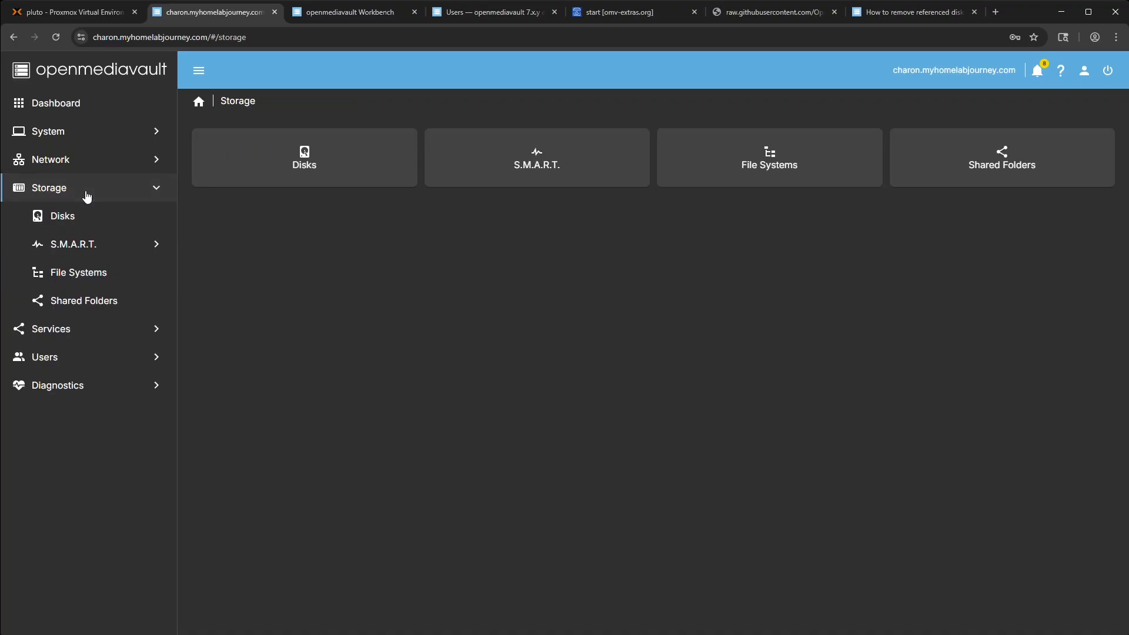
{"action": "left_click", "coordinate": [86, 244]}
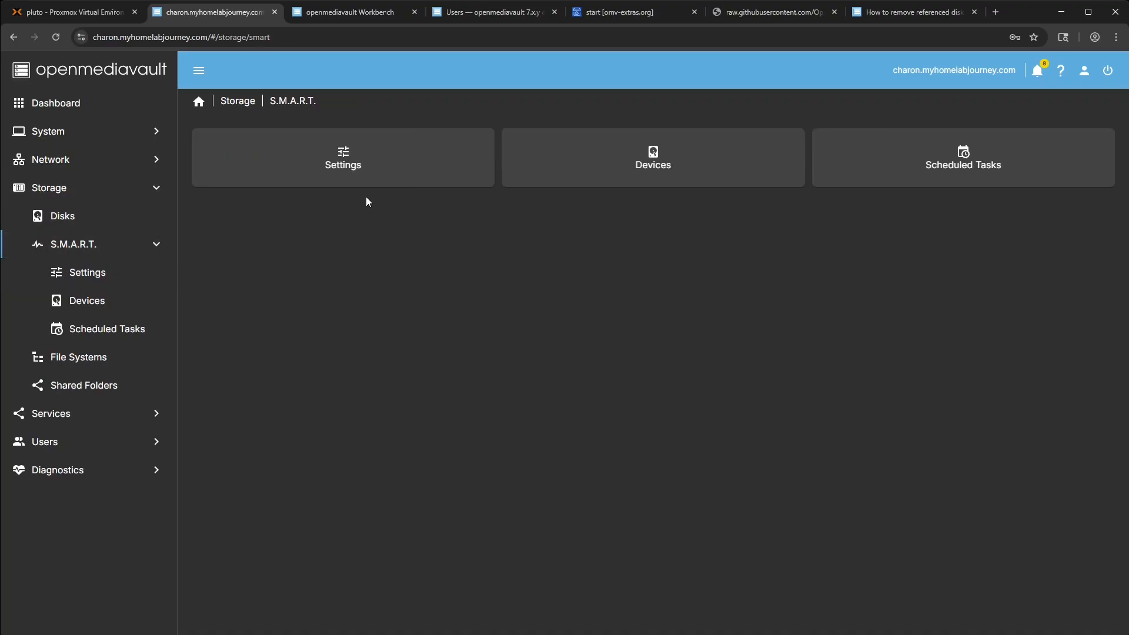
{"action": "left_click", "coordinate": [364, 176]}
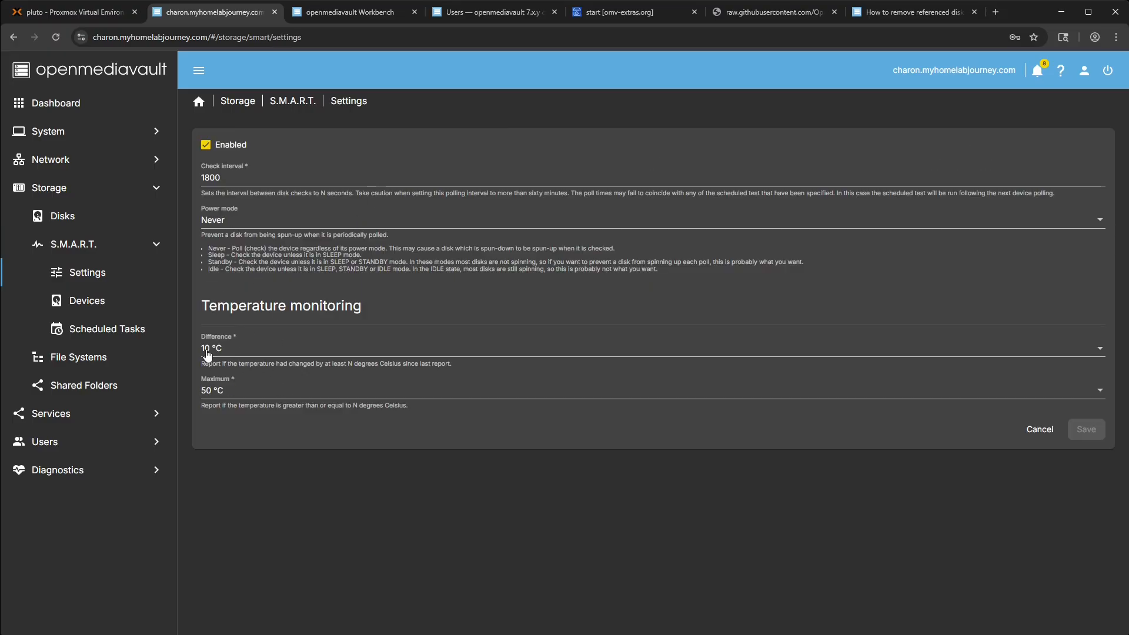
{"action": "left_click", "coordinate": [94, 301]}
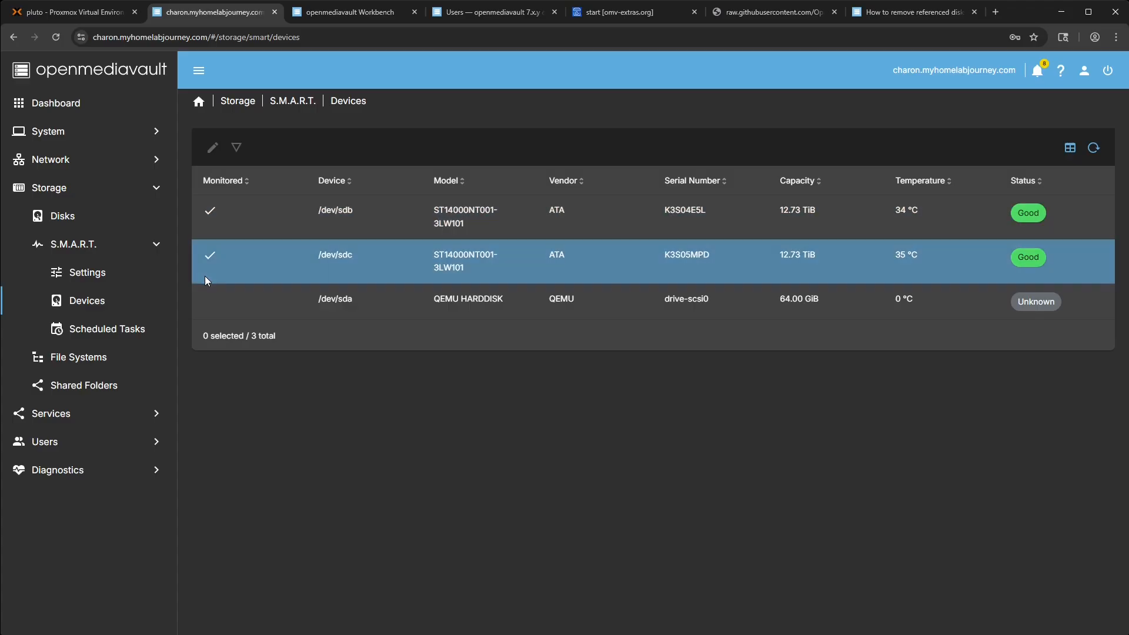
{"action": "left_click", "coordinate": [84, 359]}
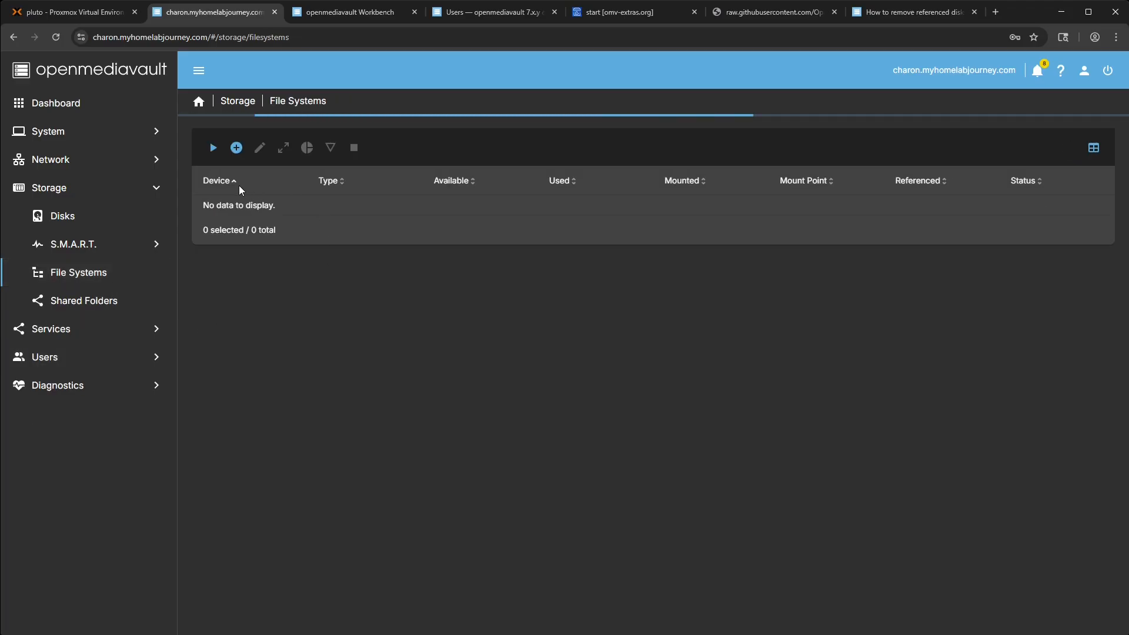
{"action": "left_click", "coordinate": [73, 307]}
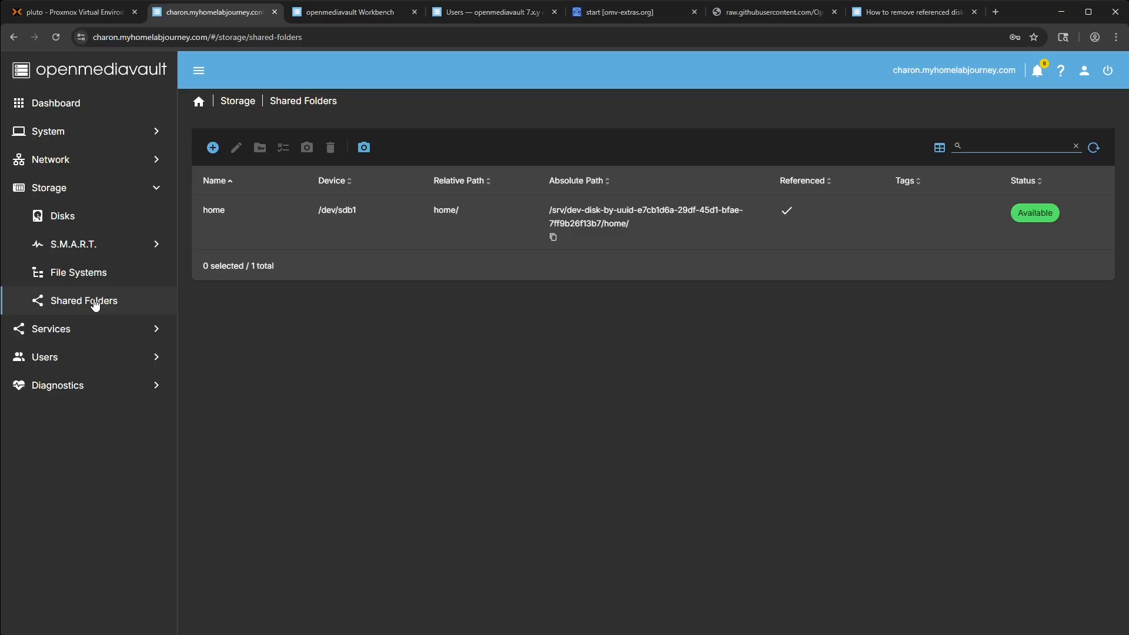
Step: Look through the available services, checking the NFS and SMB/CIFS sections
{"action": "left_click", "coordinate": [75, 329]}
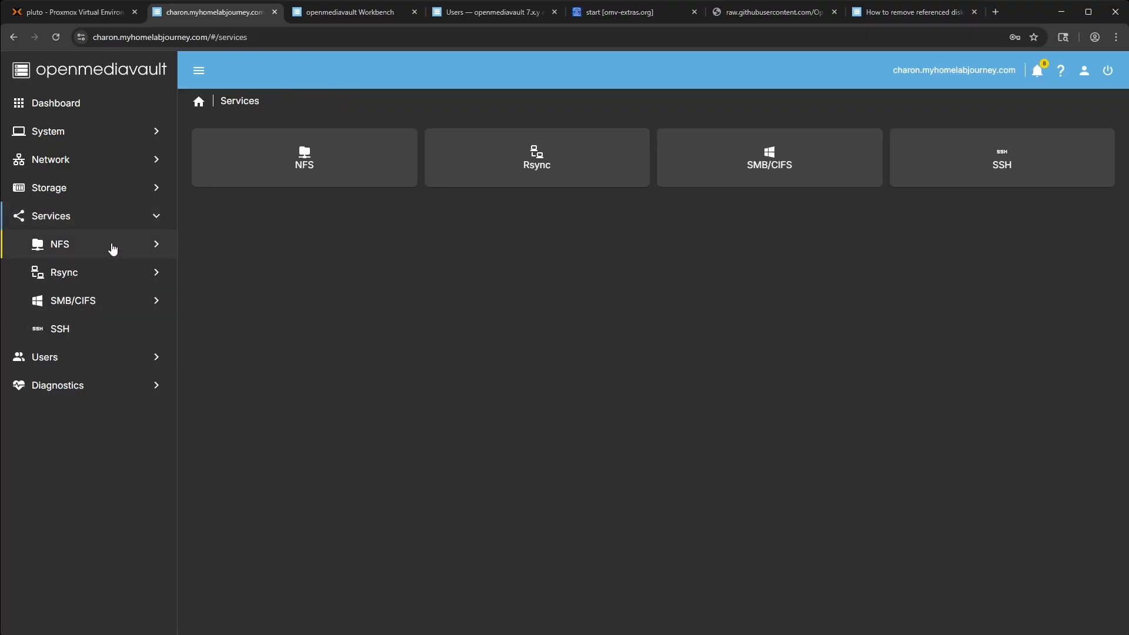
{"action": "left_click", "coordinate": [83, 252]}
{"action": "left_click", "coordinate": [85, 356]}
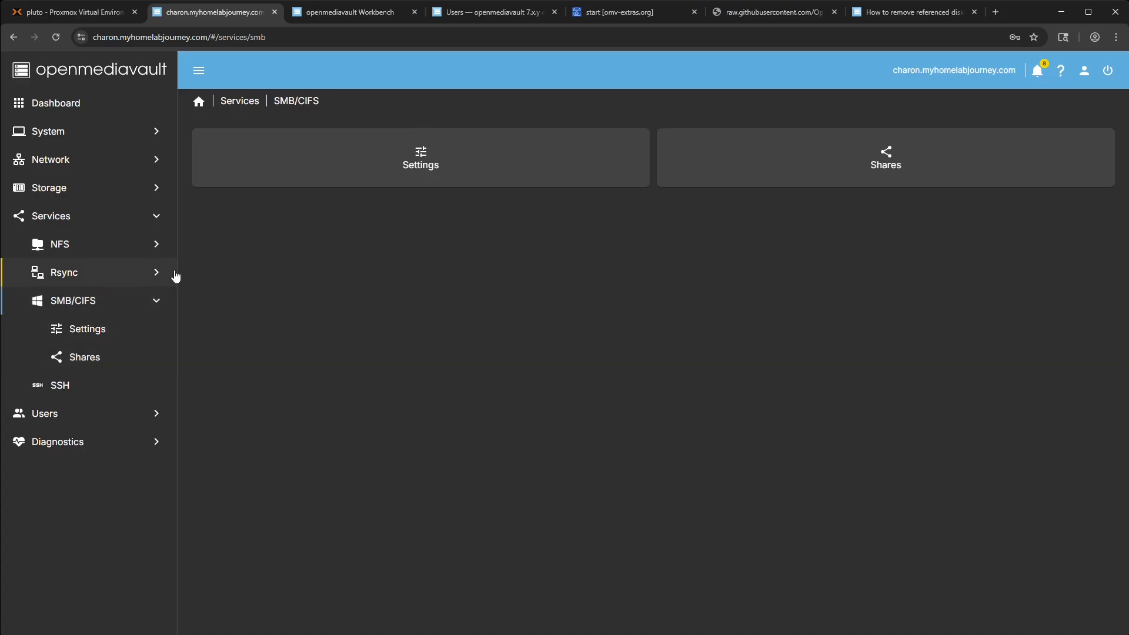